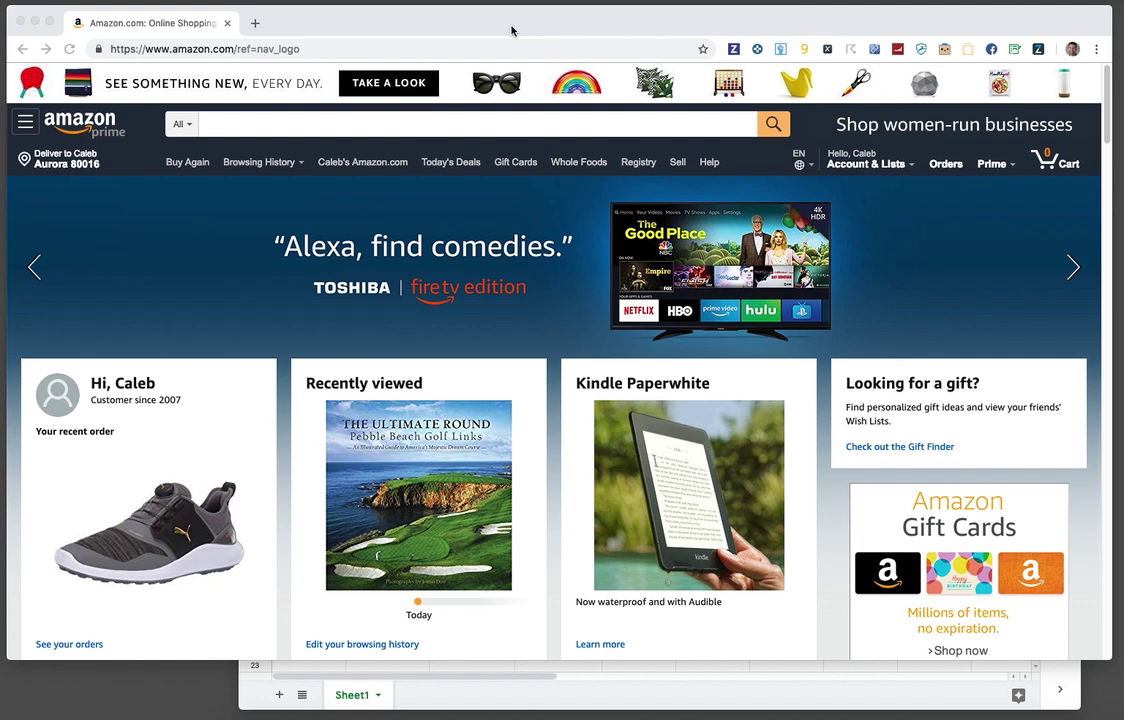
- Switch to the Sales Rank Tinkering spreadsheet and select the Book Rank cell for "sold an hour ago"
left_click(564, 680)
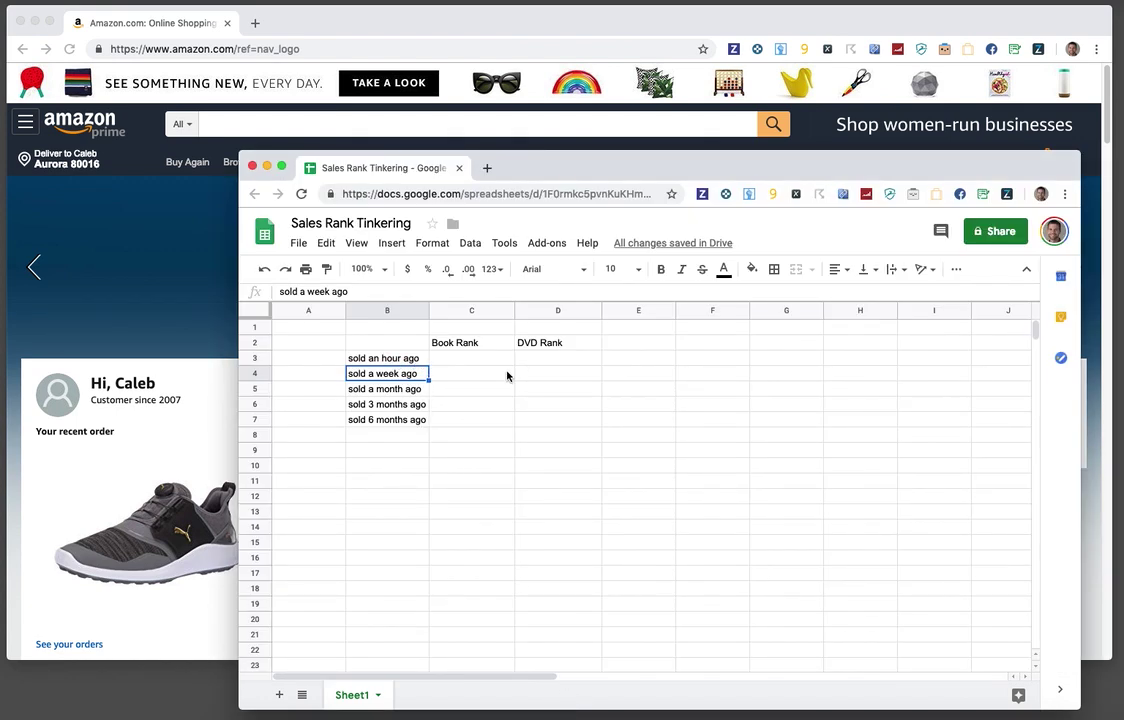
left_click(441, 359)
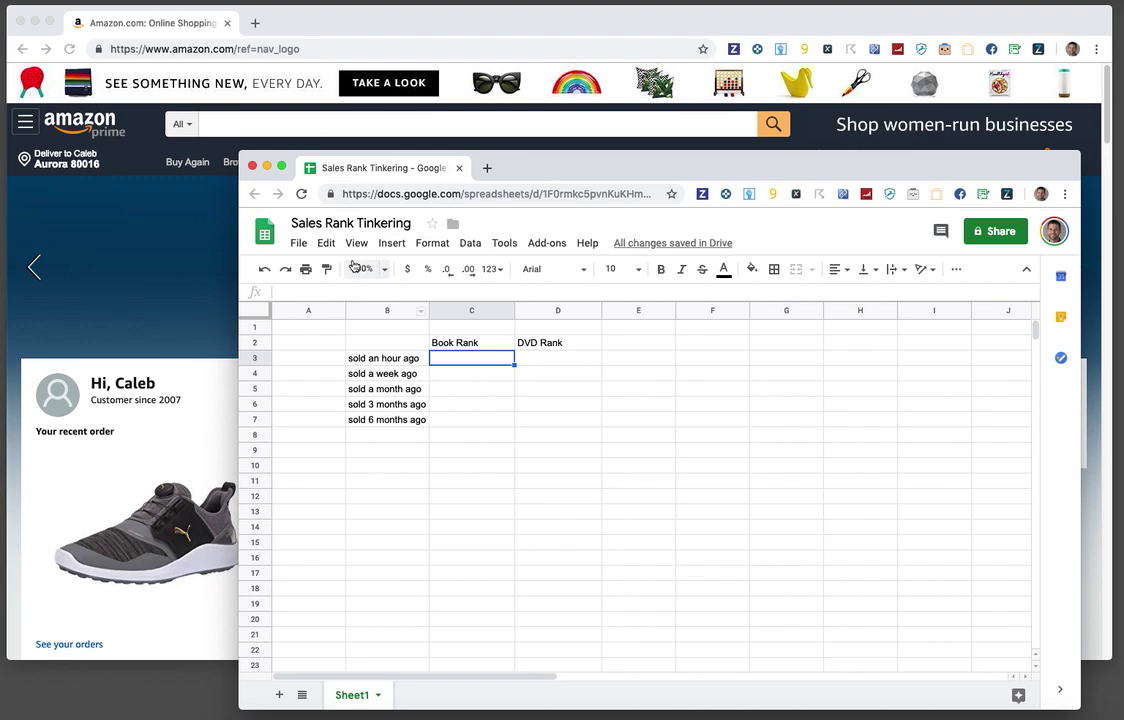
- Switch to the Amazon window and search the Books department for "pebble hunting"
left_click(214, 112)
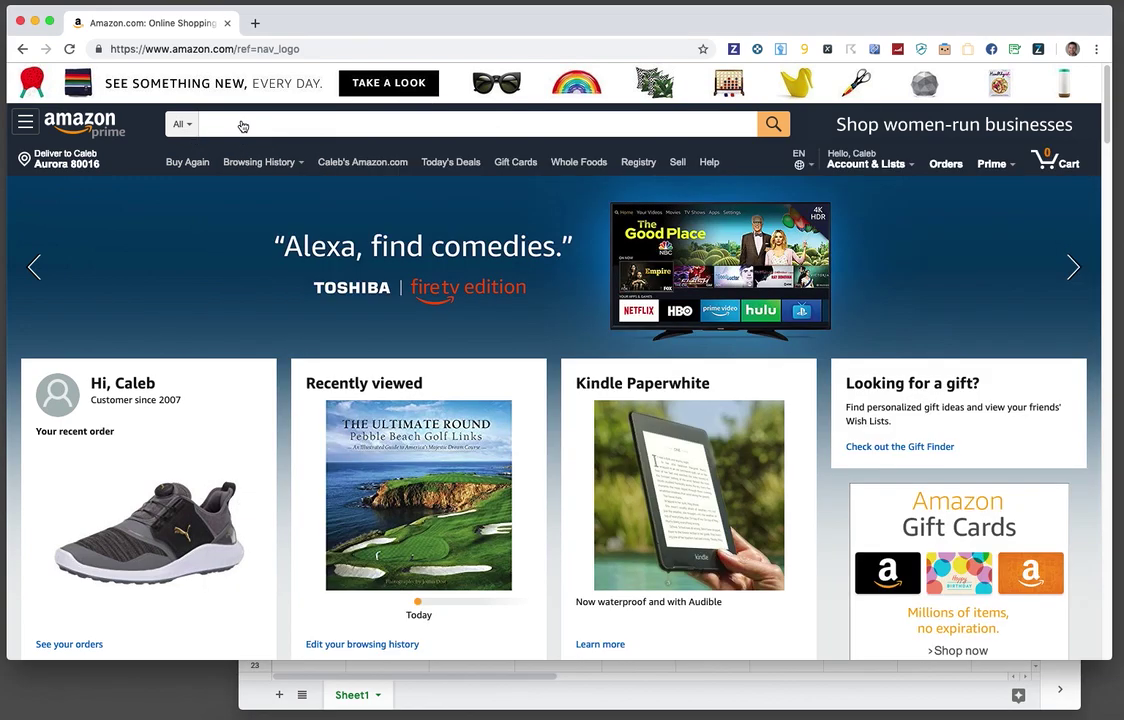
left_click(176, 122)
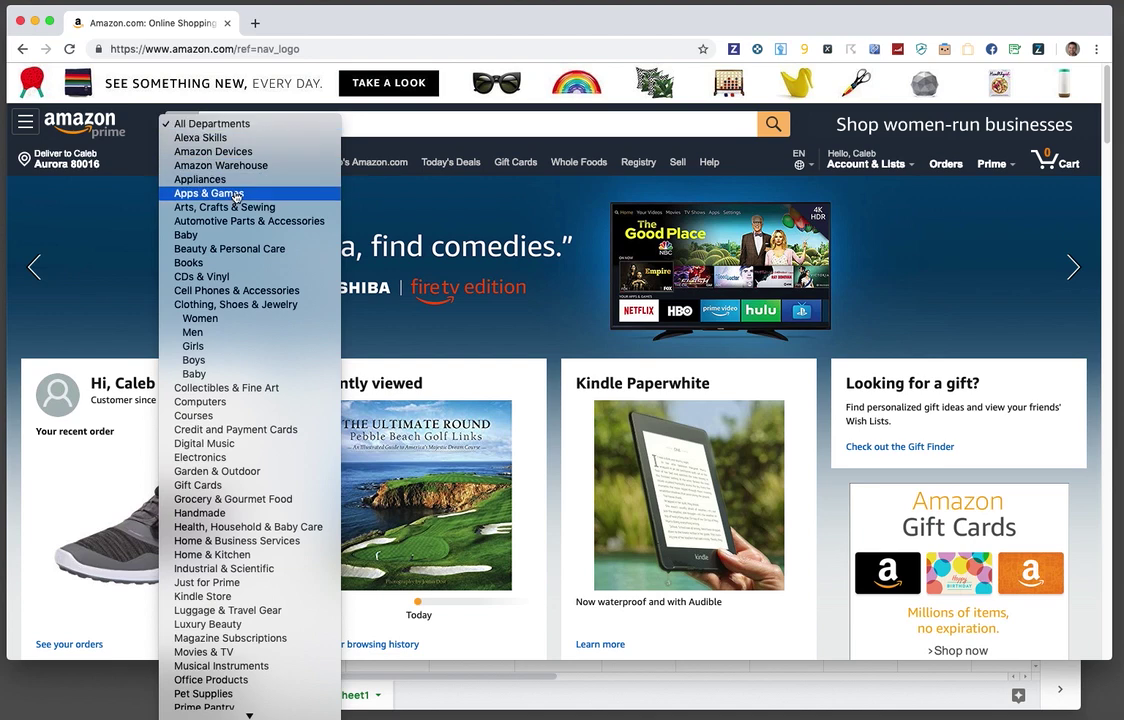
left_click(241, 266)
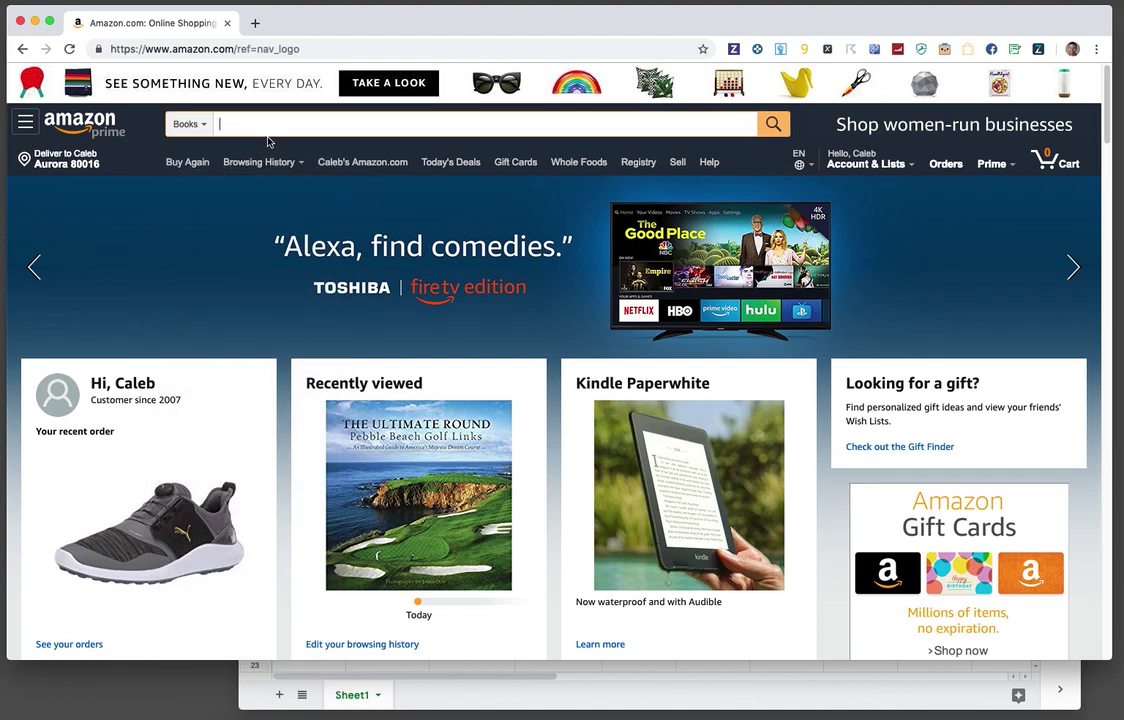
type("pebble hunting")
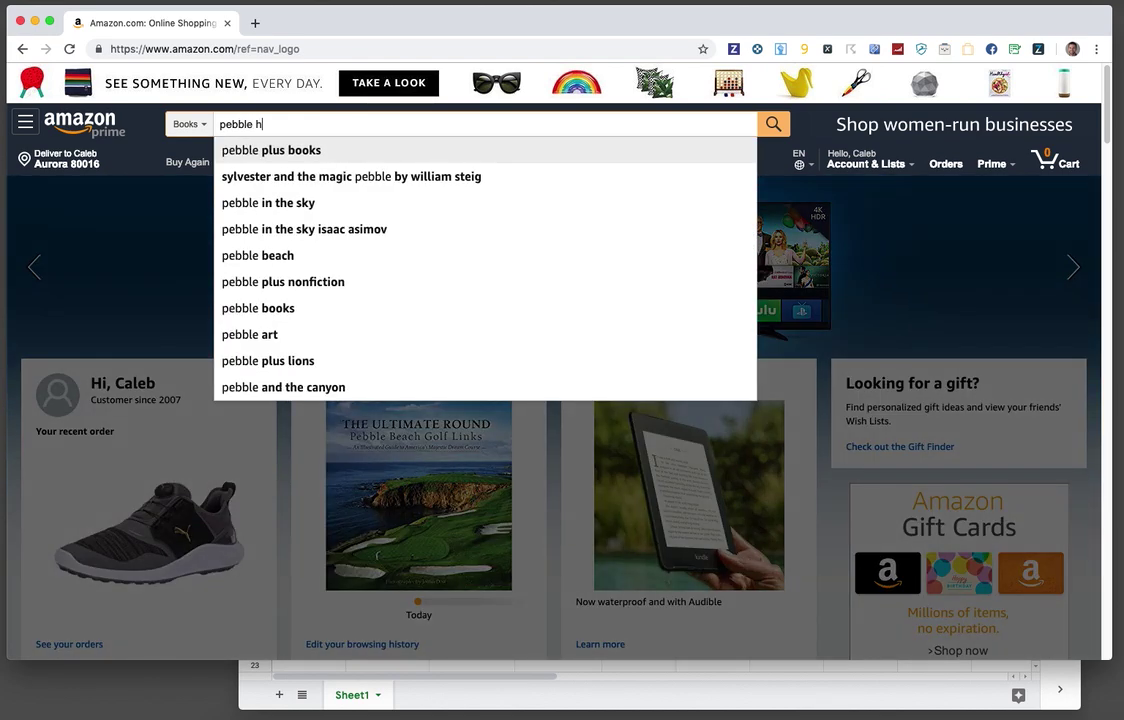
key("Return")
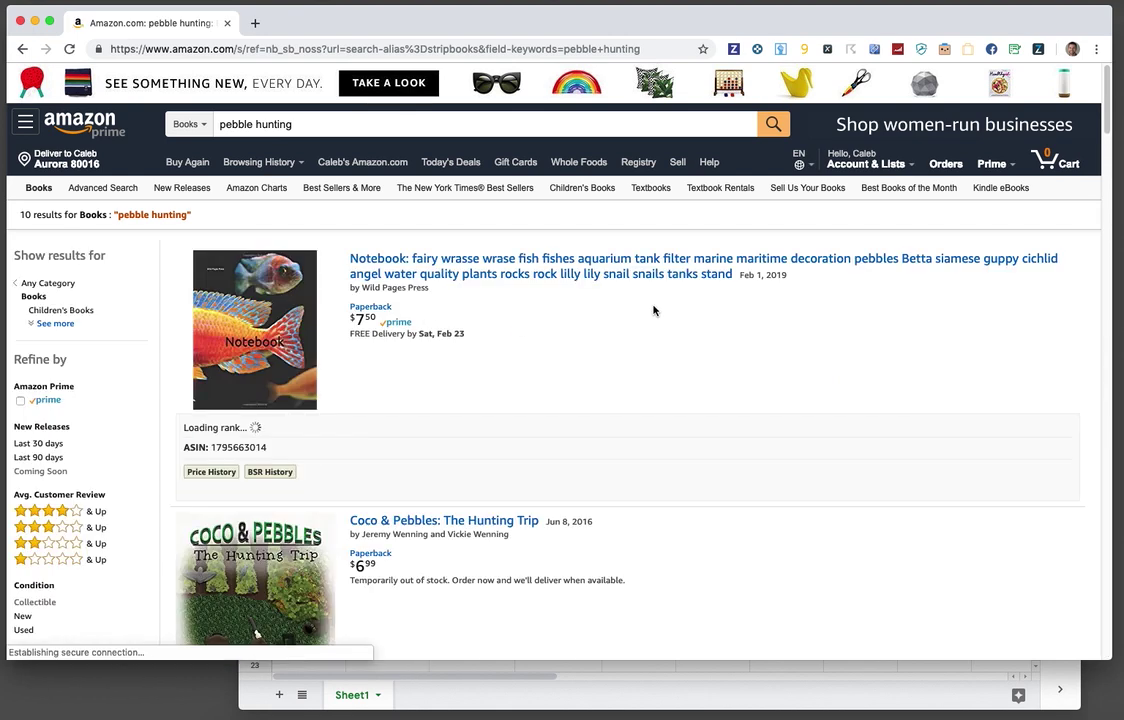
- Look through the book search results and examine the sales rank listed under each title
scroll(649, 317, "down", 1)
scroll(649, 317, "down", 1)
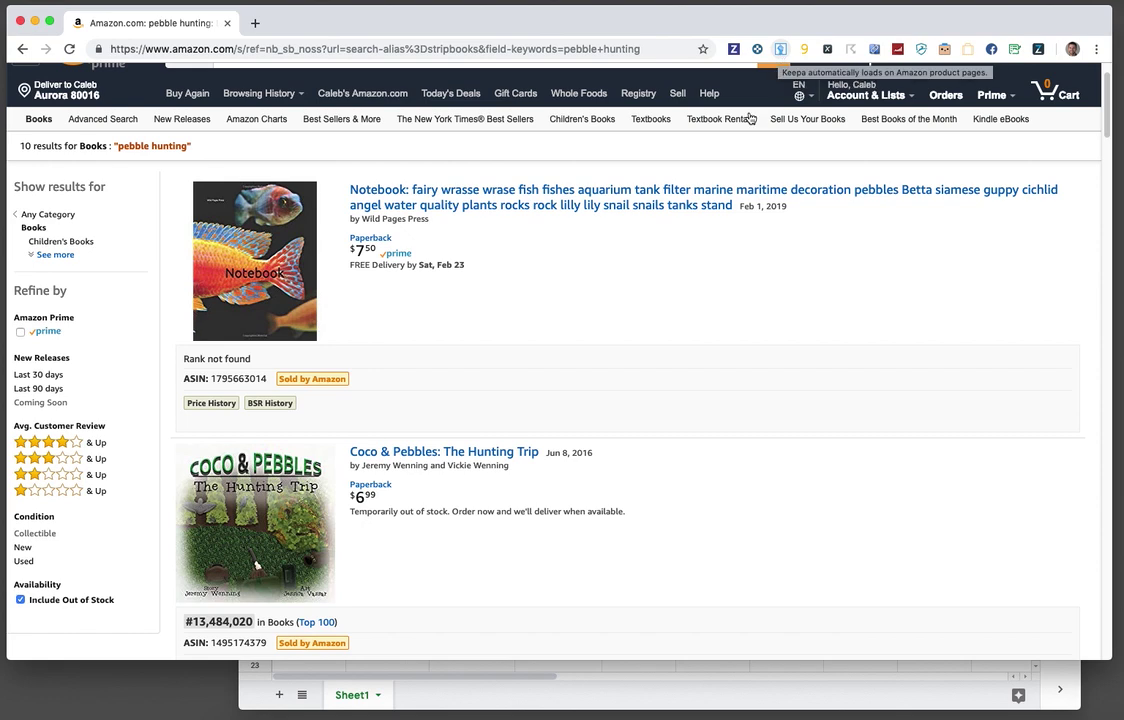
scroll(634, 331, "down", 1)
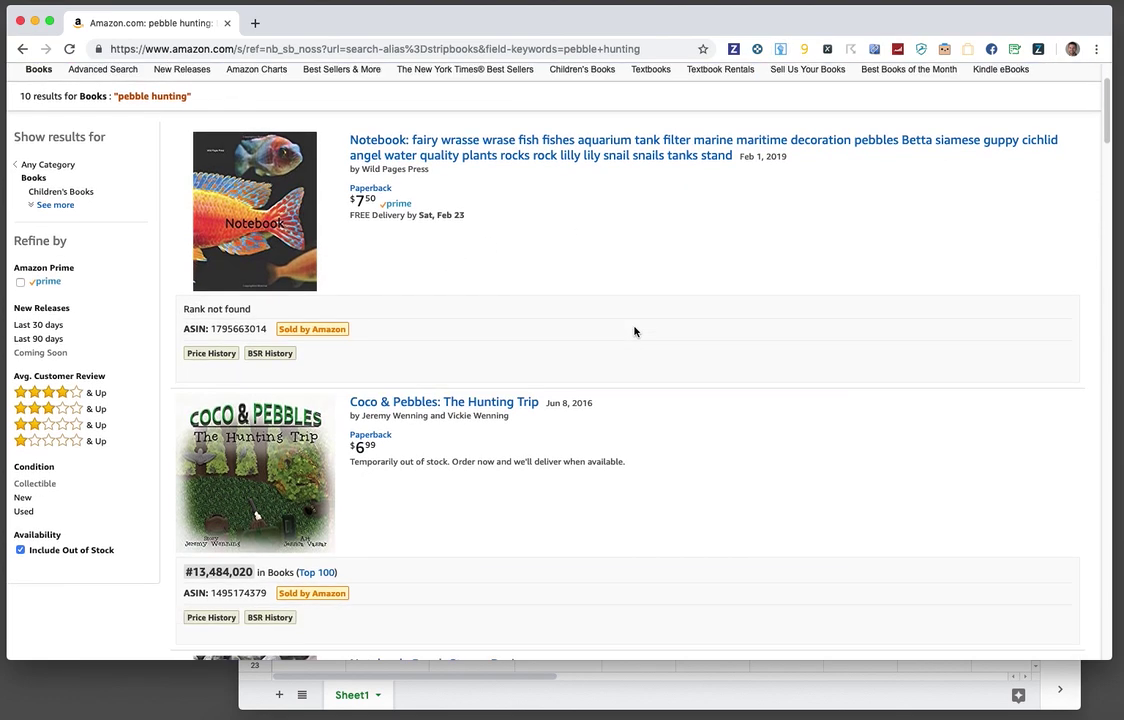
left_click_drag(185, 572, 257, 572)
left_click(211, 353)
scroll(412, 509, "down", 5)
scroll(420, 480, "down", 7)
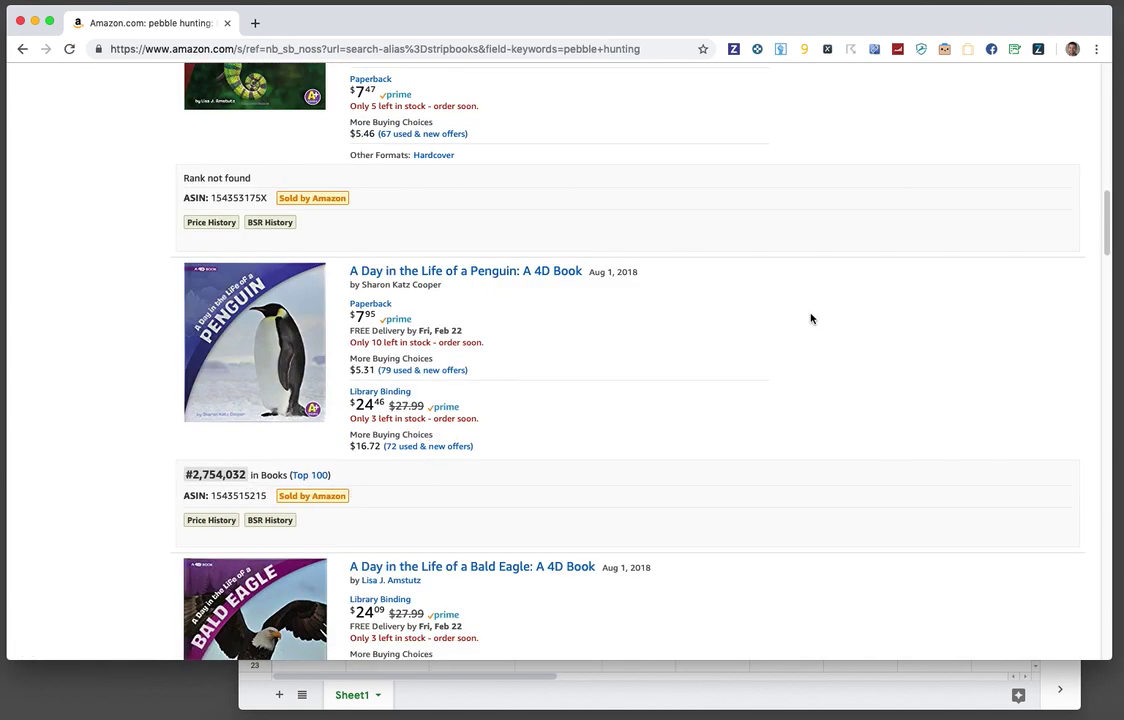
scroll(810, 318, "down", 2)
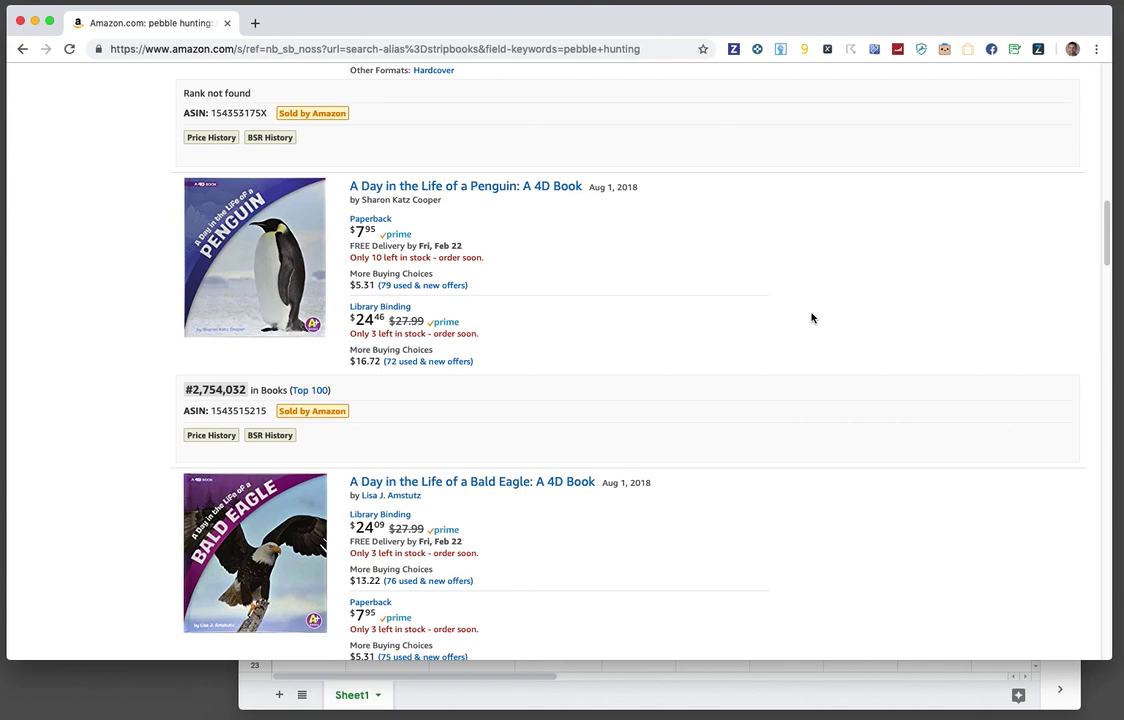
scroll(681, 333, "down", 3)
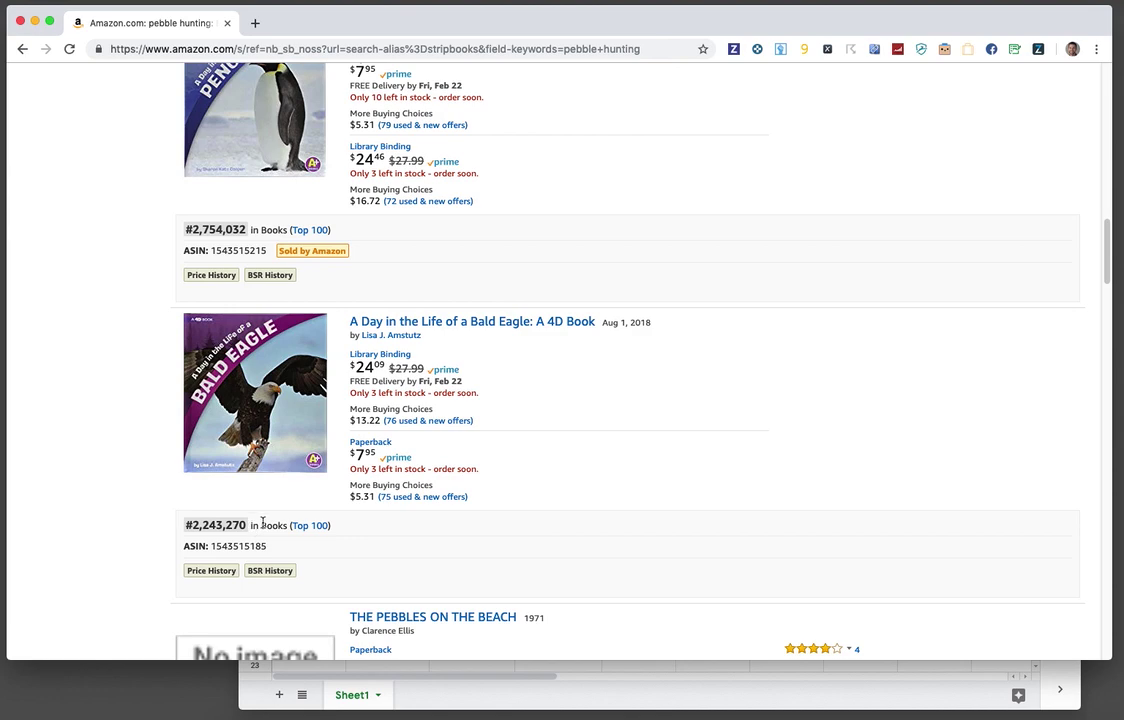
- Check the sales rank charts on the used and new offers of the Bald Eagle and Penguin library bindings, returning to the results each time
left_click(393, 426)
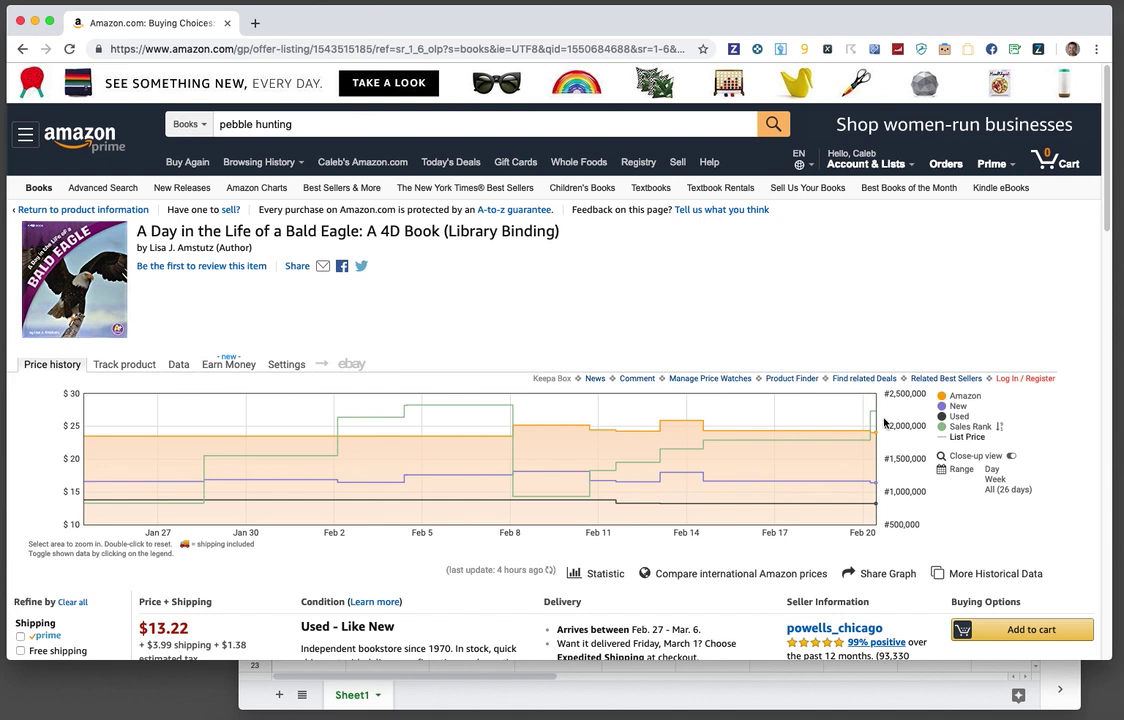
left_click(22, 48)
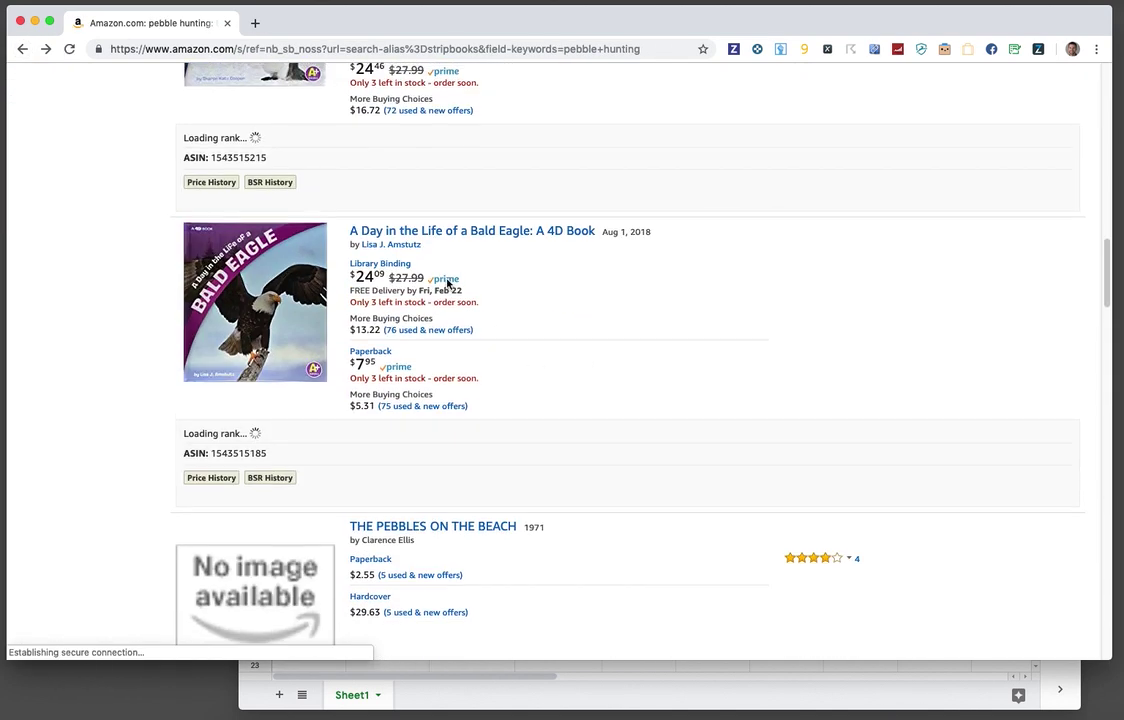
scroll(414, 195, "up", 1)
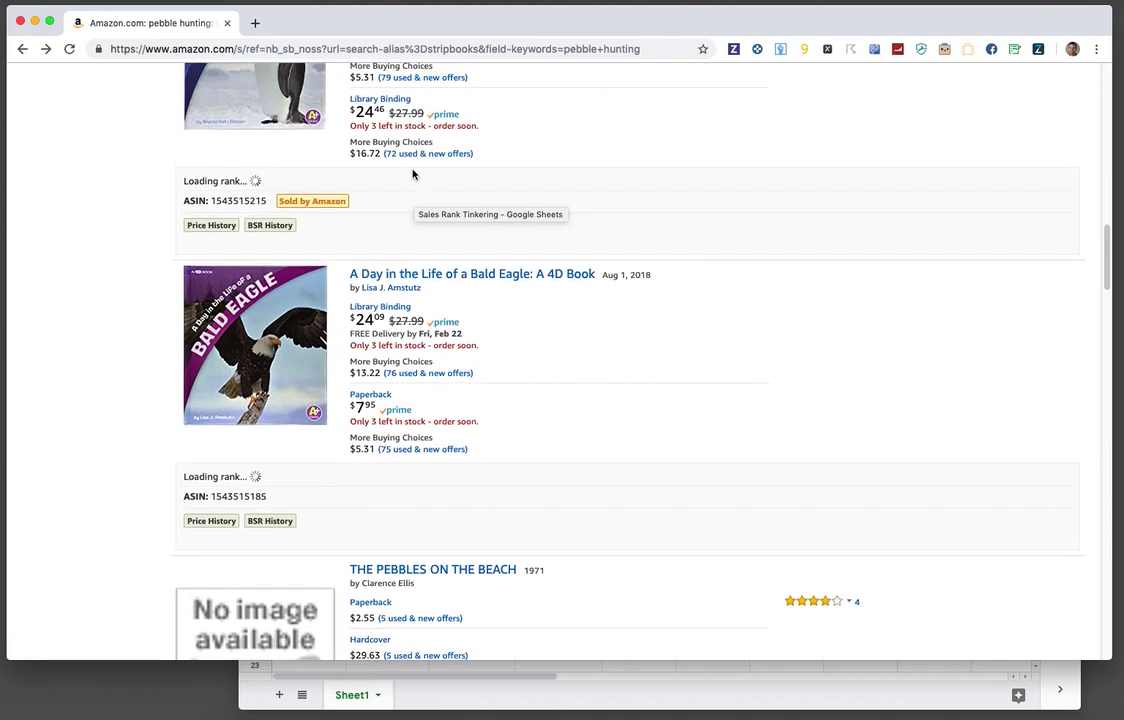
left_click(414, 156)
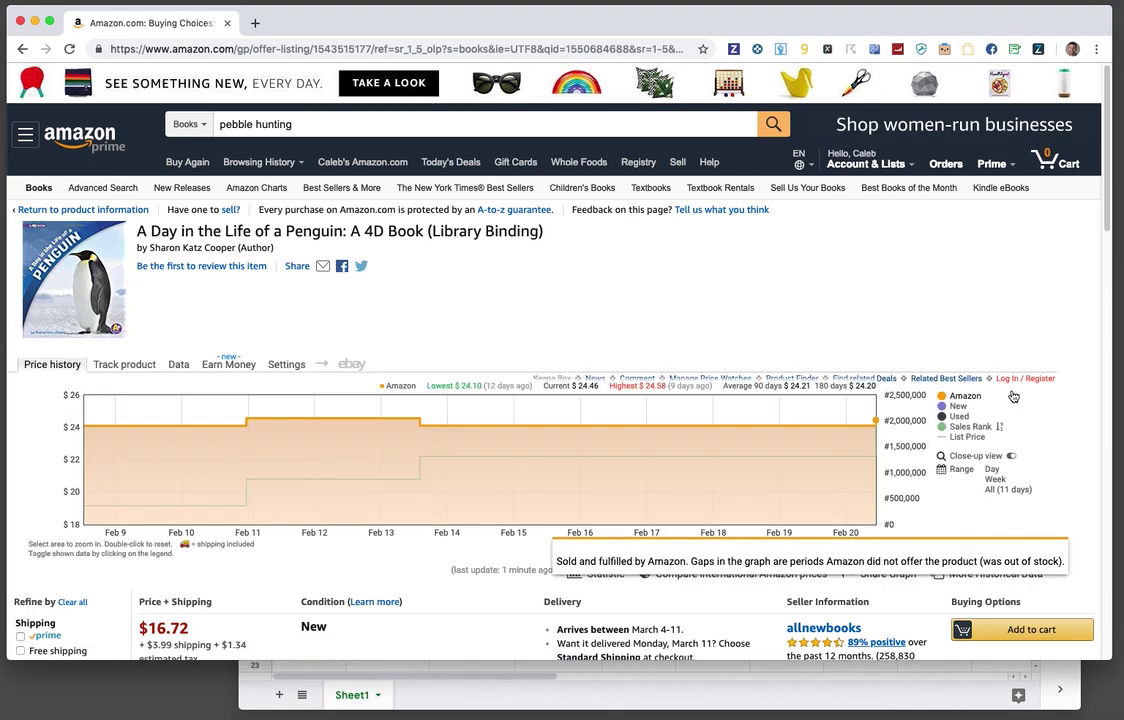
left_click(22, 48)
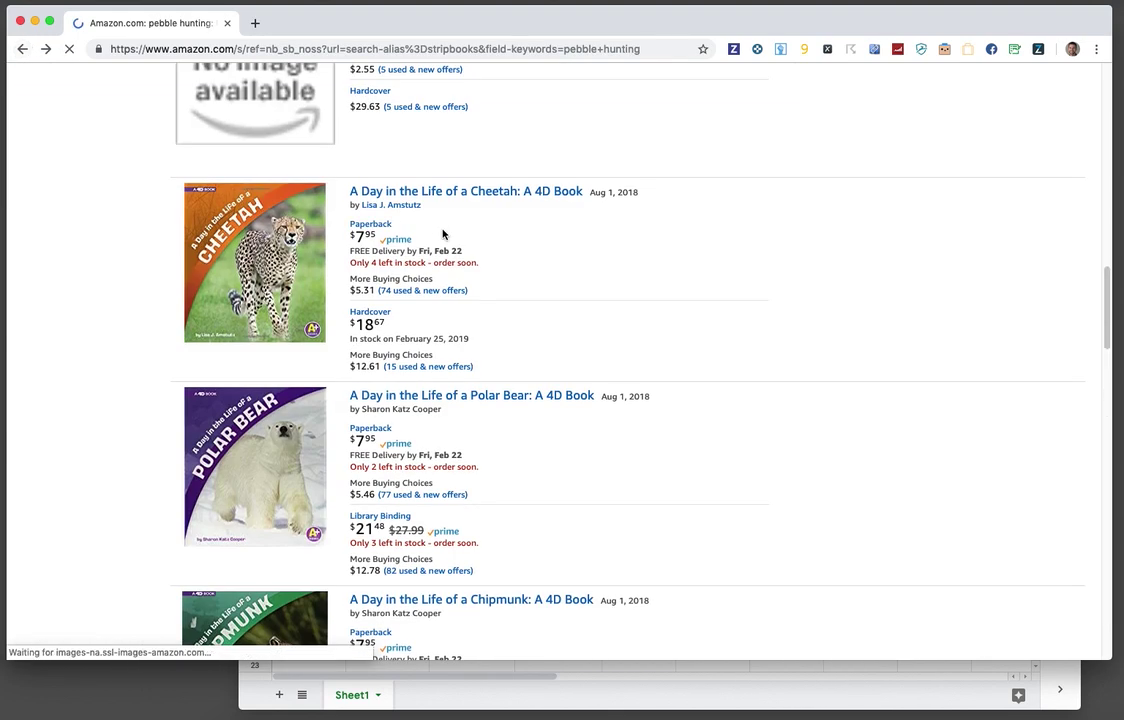
- Open the used and new offers for the paperback of A Day in the Life of a Penguin
scroll(467, 281, "up", 3)
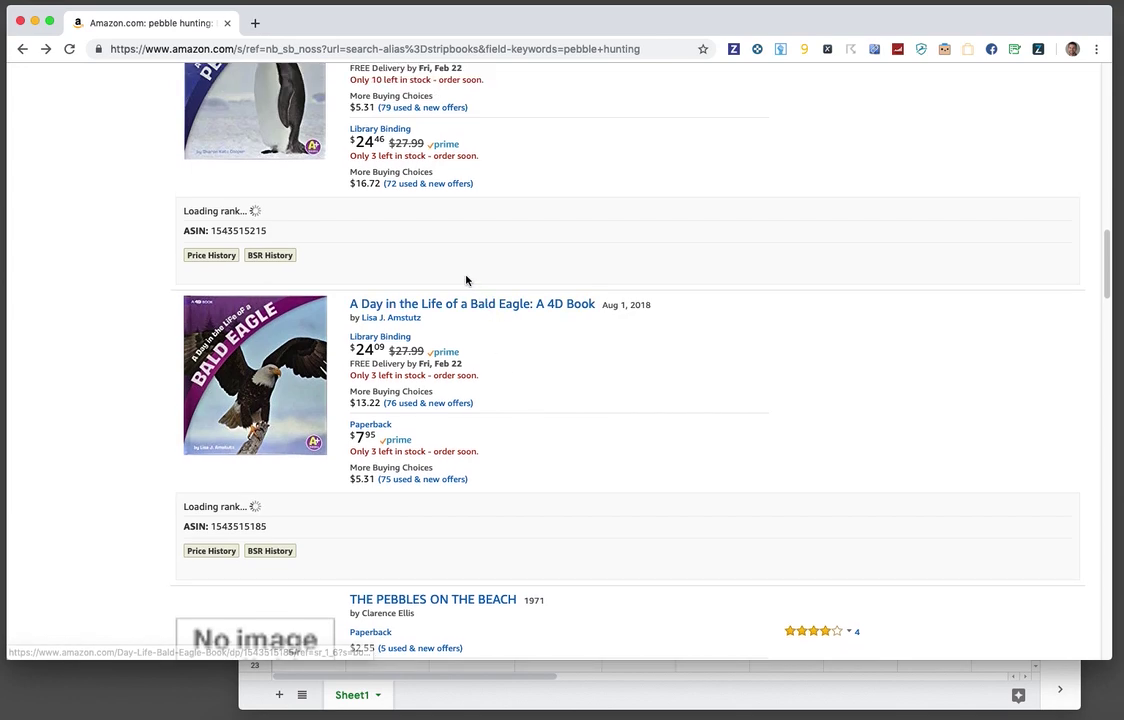
scroll(464, 276, "up", 2)
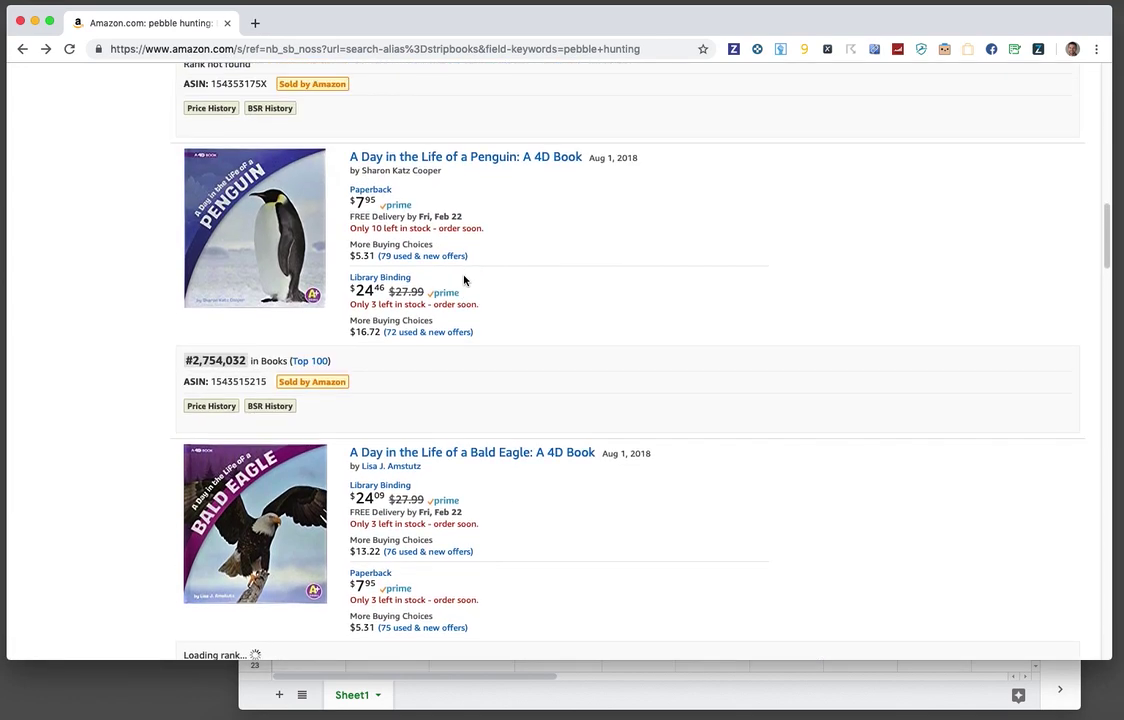
left_click(438, 258)
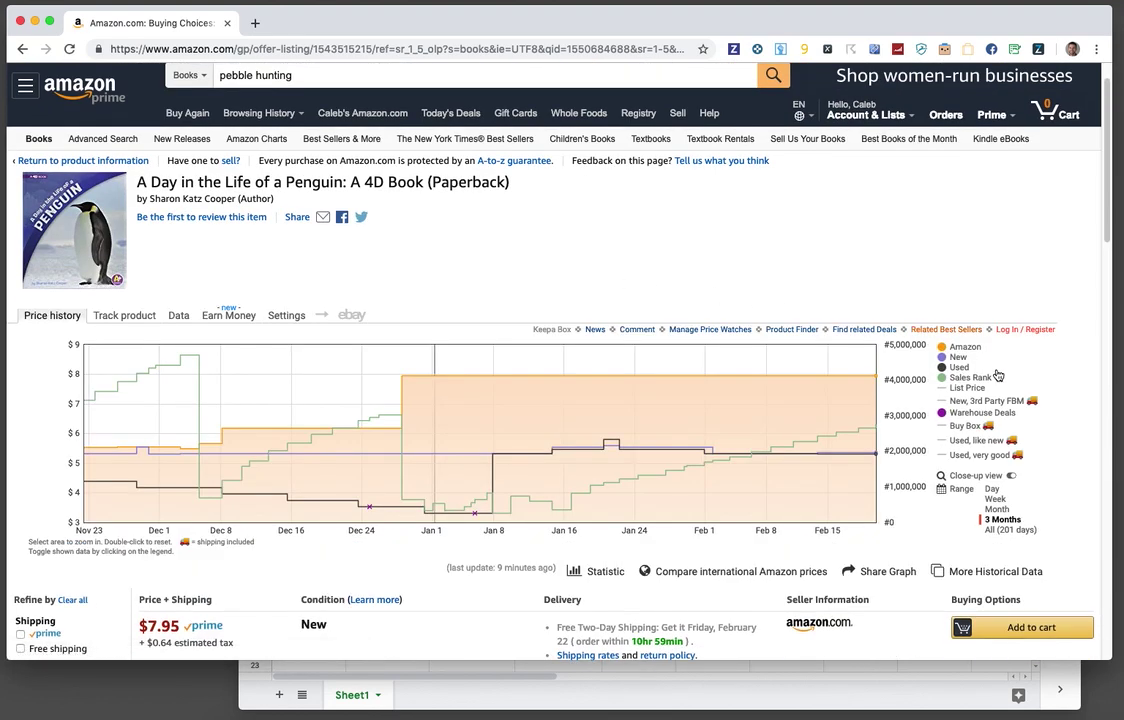
- Set the price history chart to the All (201 days) range and show only the Sales Rank line
left_click(1015, 530)
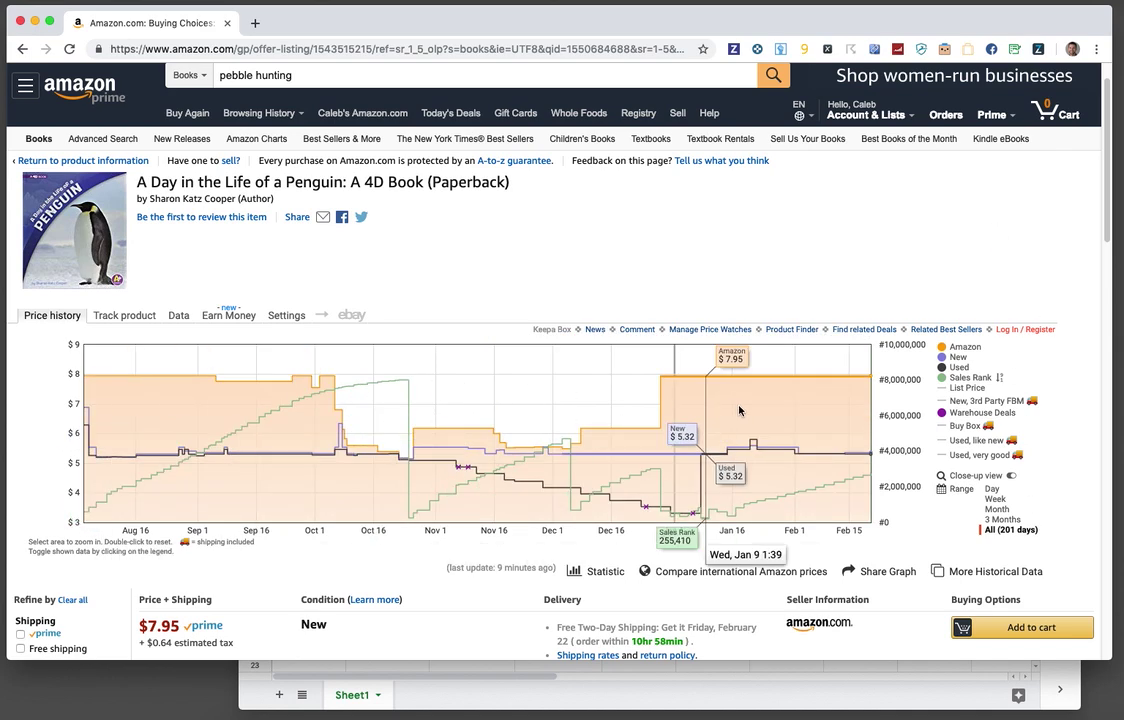
left_click(950, 360)
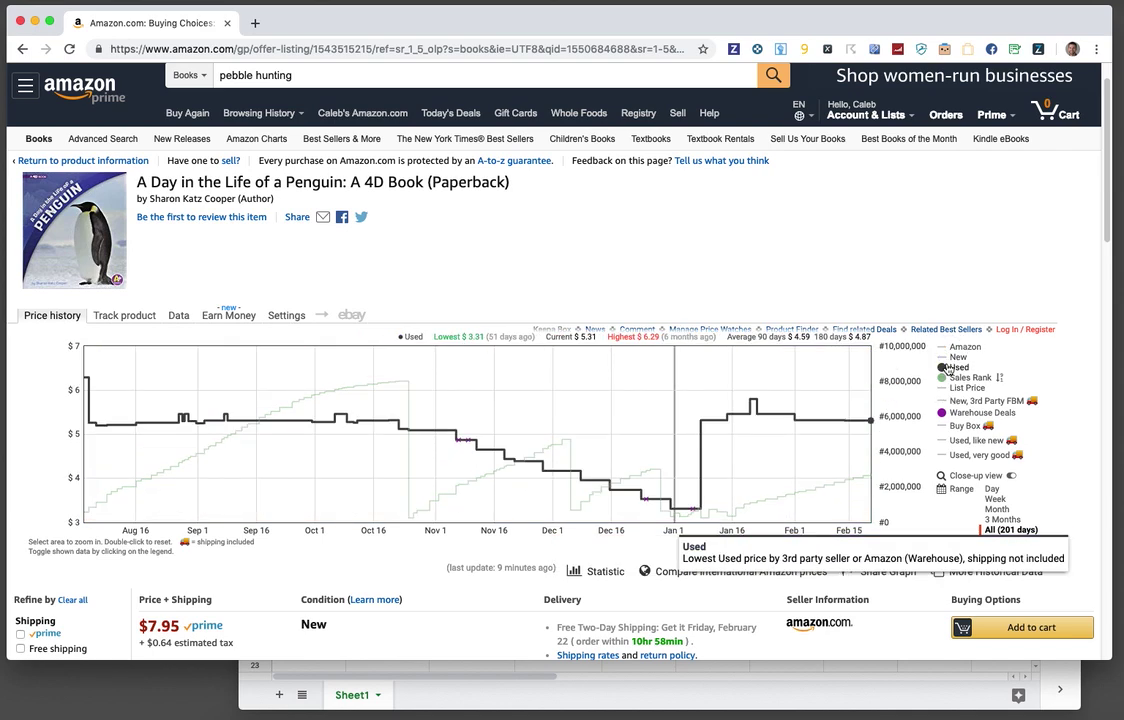
left_click(982, 412)
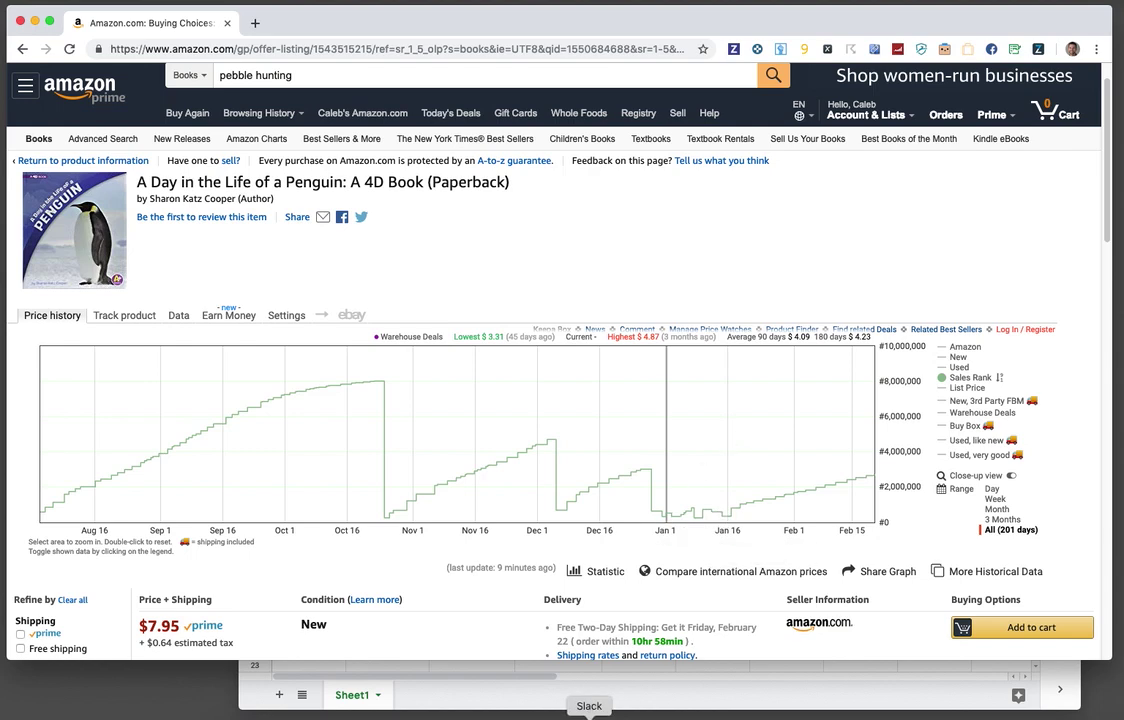
- In the Sales Rank Tinkering spreadsheet, enter 100000 as the Book Rank for "sold an hour ago"
left_click(539, 690)
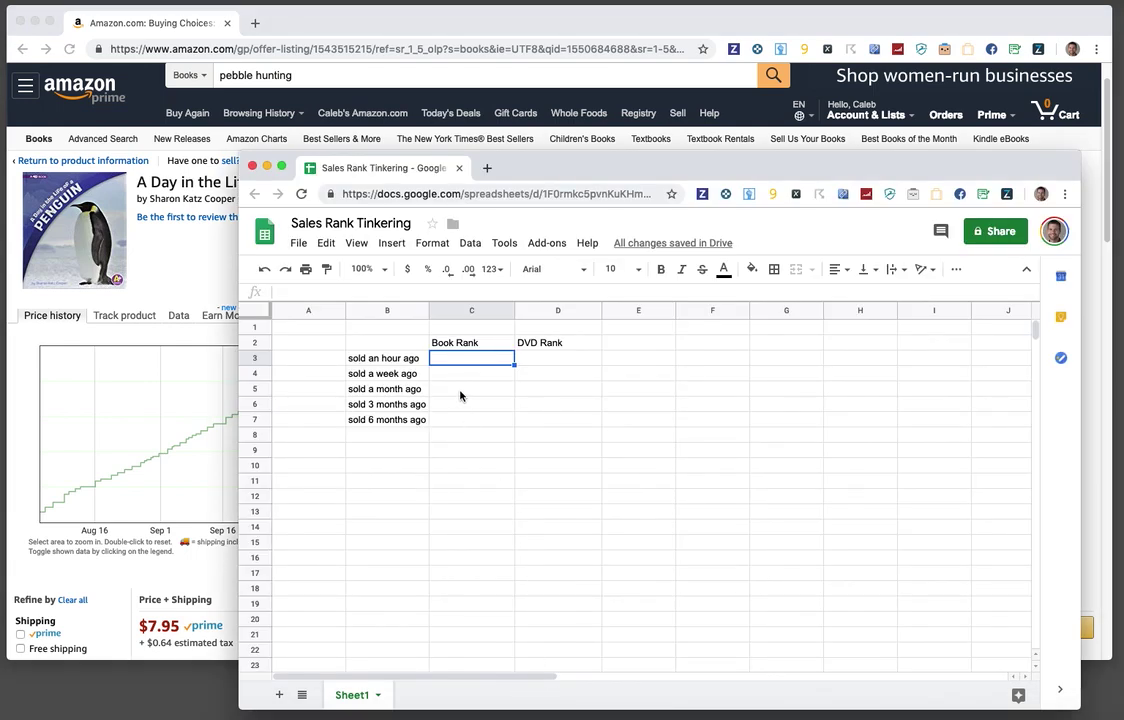
type("100000")
key("Return")
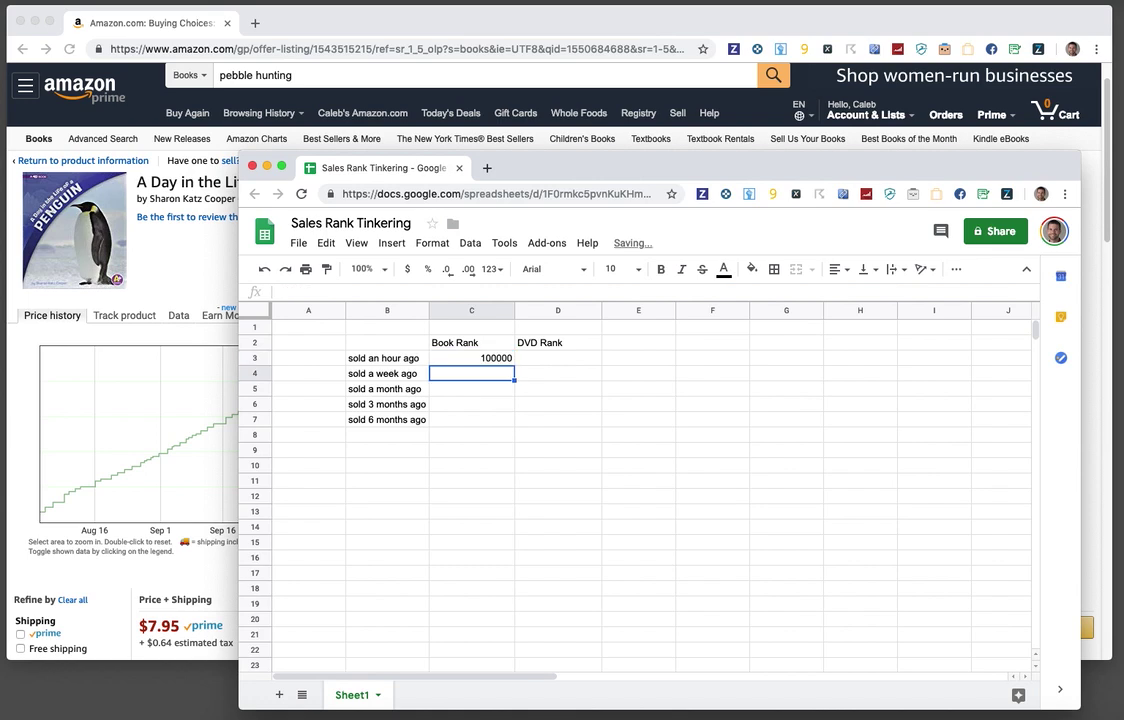
- Format column C as numbers with thousands separators and no decimal places
left_click(452, 306)
left_click(492, 269)
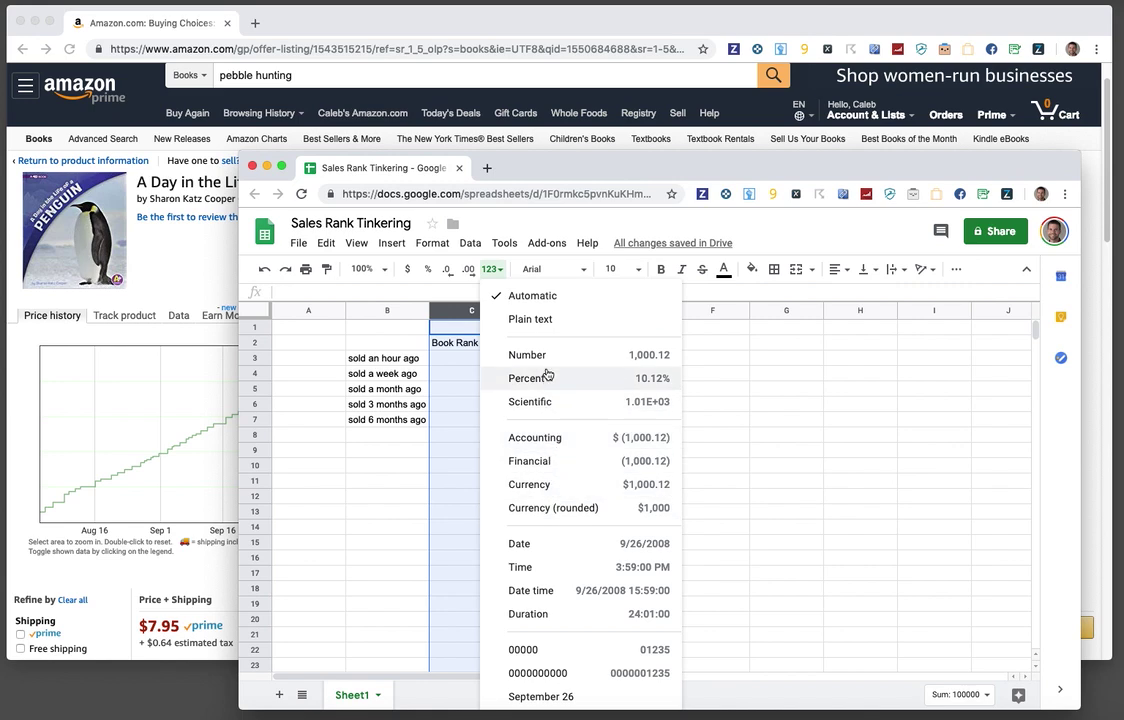
left_click(520, 356)
left_click(468, 269)
left_click(447, 269)
left_click(447, 269)
left_click(447, 269)
left_click(695, 540)
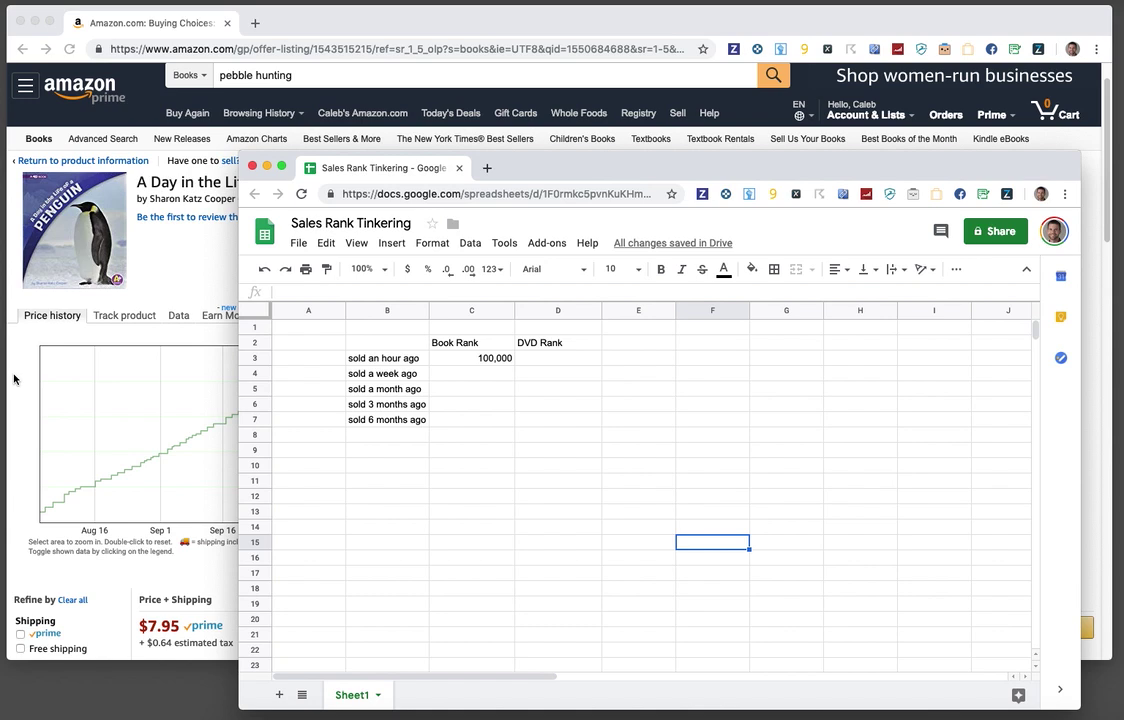
- Consult the Penguin book's sales rank chart and enter 1,600,000 as the Book Rank for "sold a week ago"
left_click(449, 362)
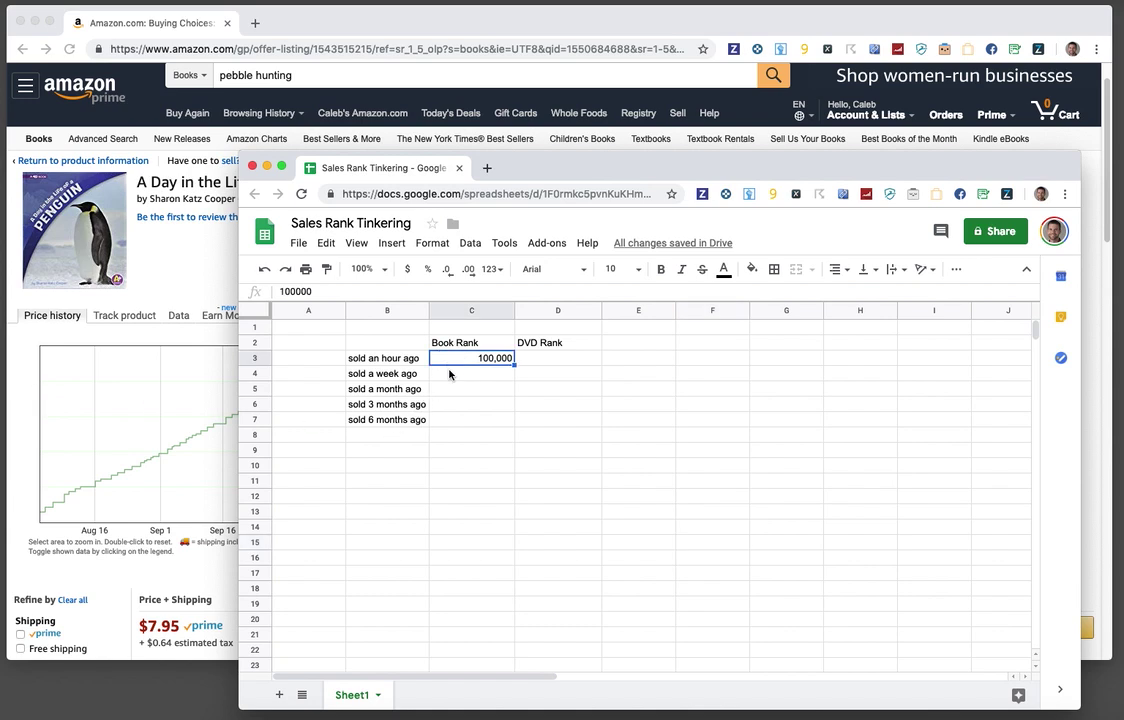
left_click(14, 436)
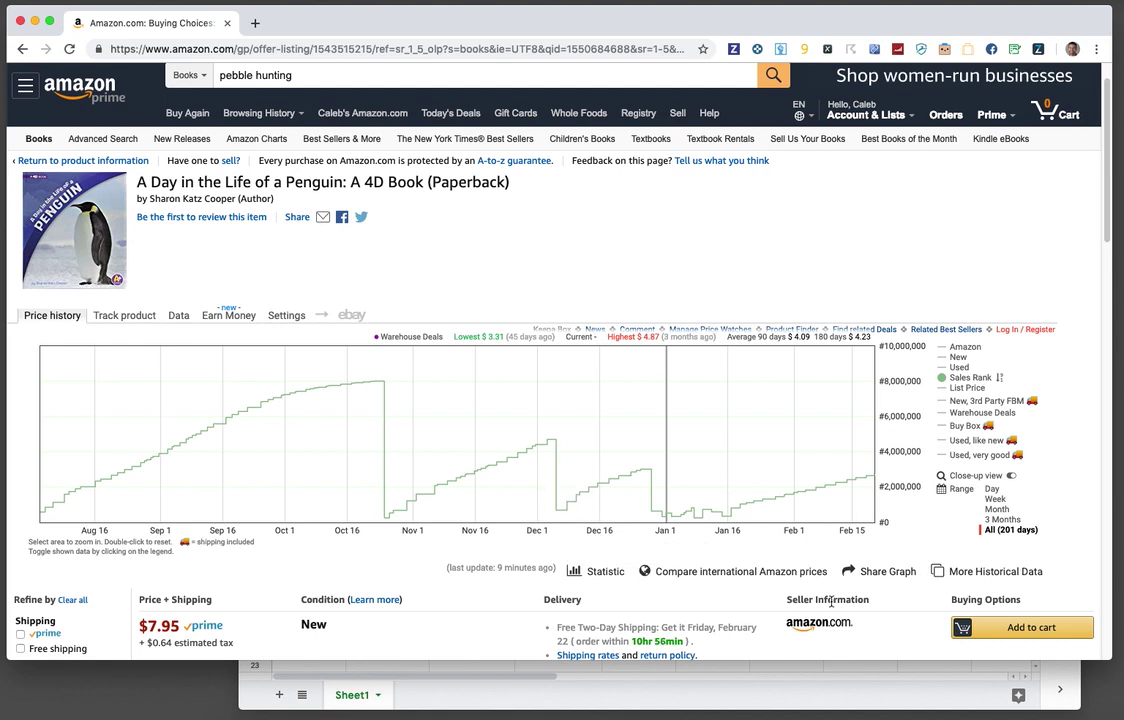
key("super+grave")
left_click(484, 373)
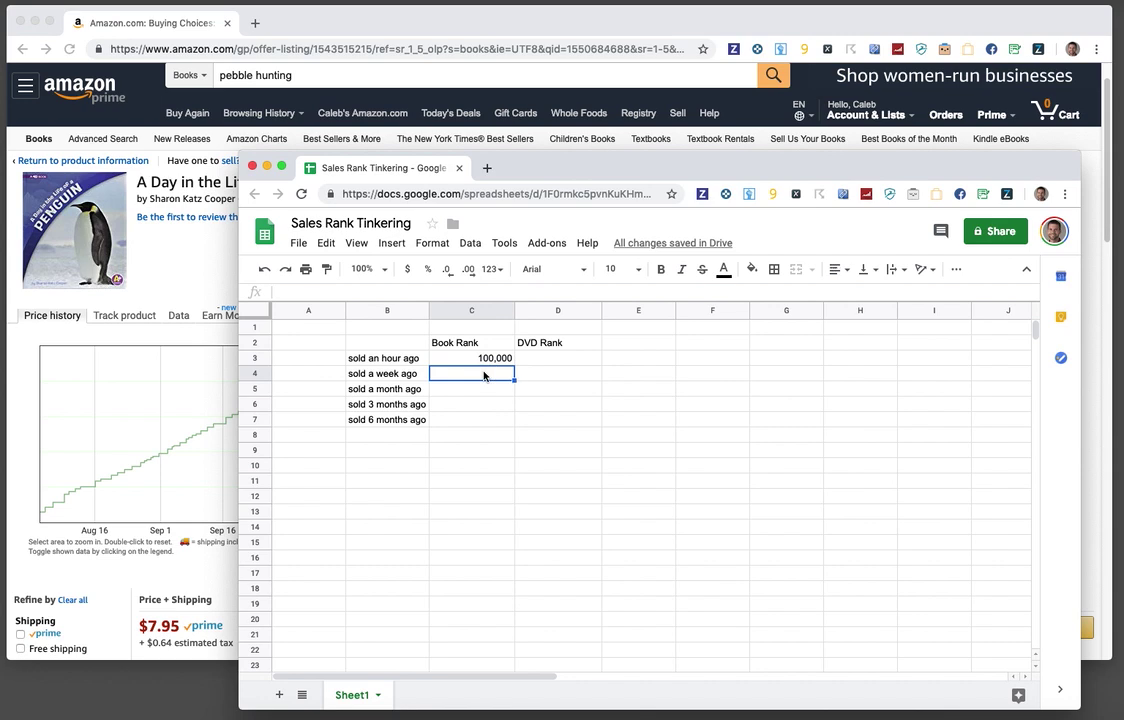
type("1,600,0")
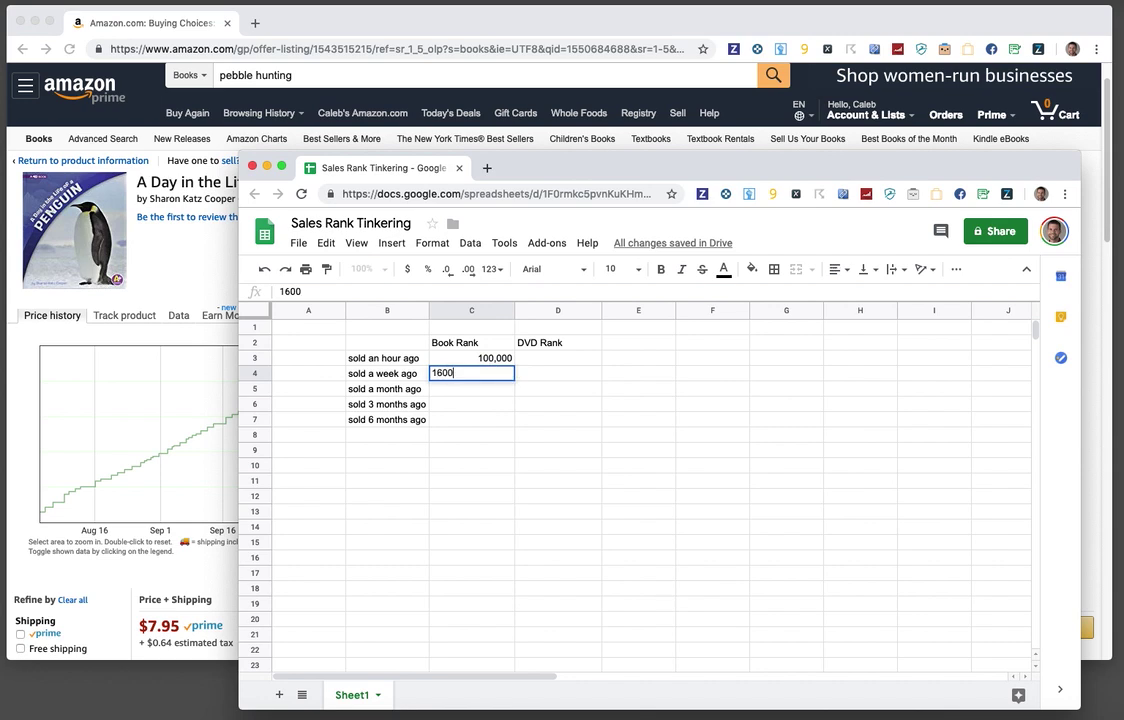
type("000")
key("Return")
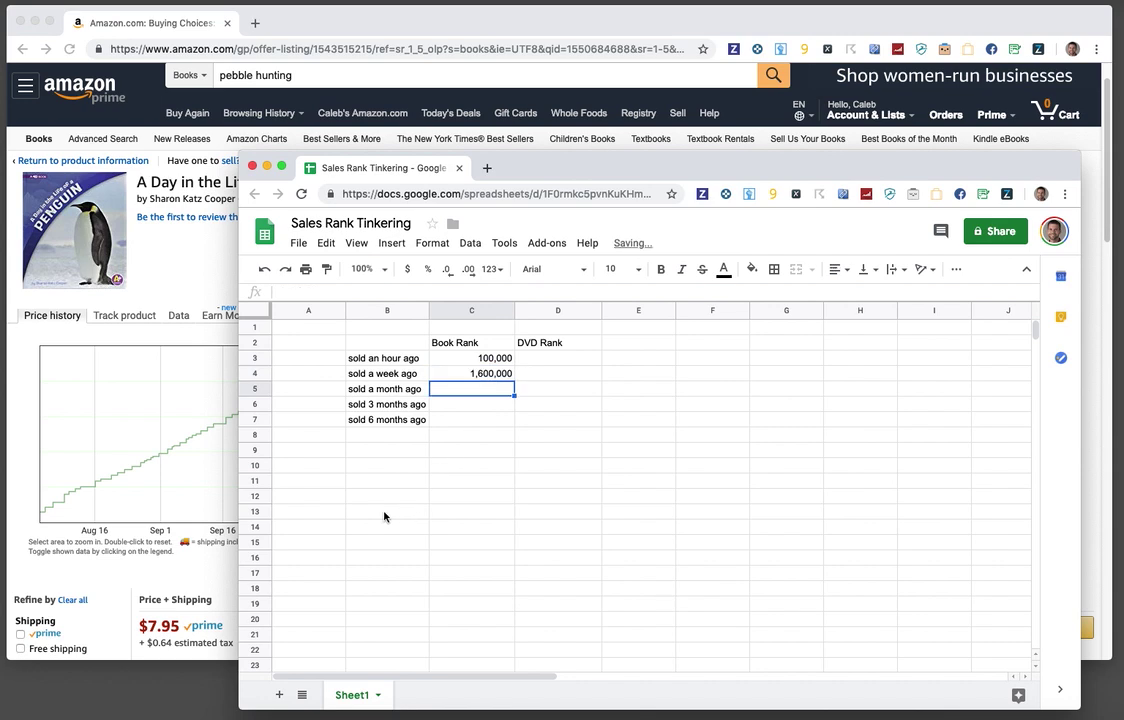
- Read the Penguin book's rank about a month after a sale on the chart and enter 3,700,000 for "sold a month ago"
left_click(10, 345)
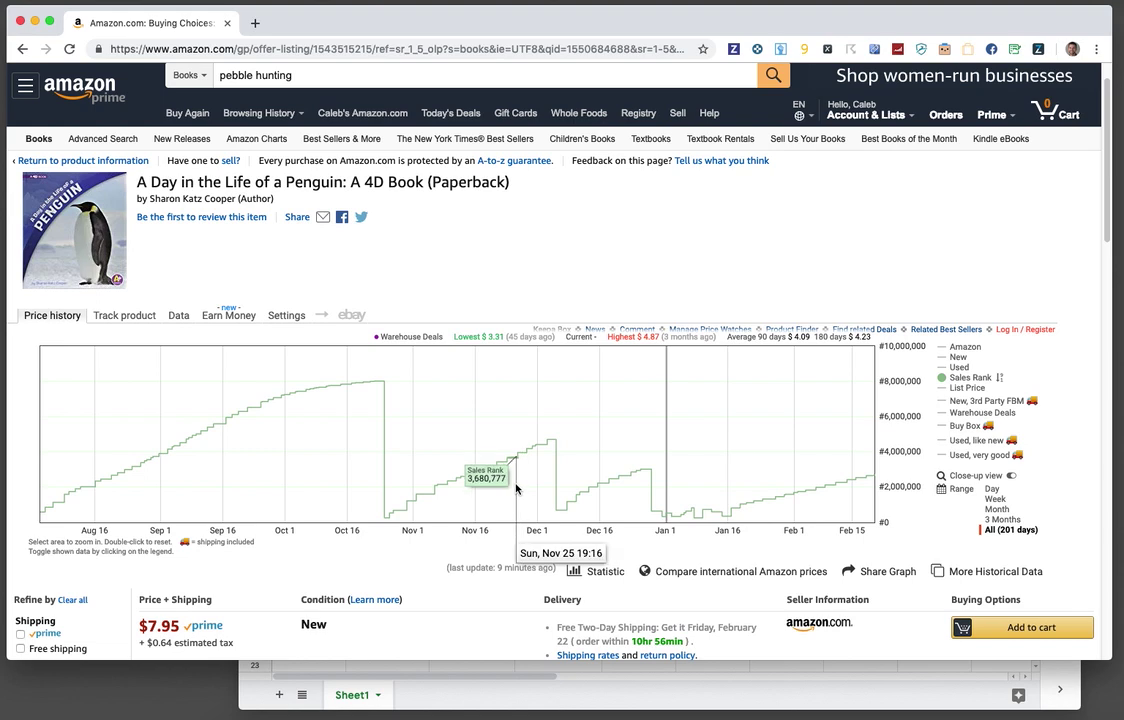
left_click(542, 690)
type("3,700,000")
key("Return")
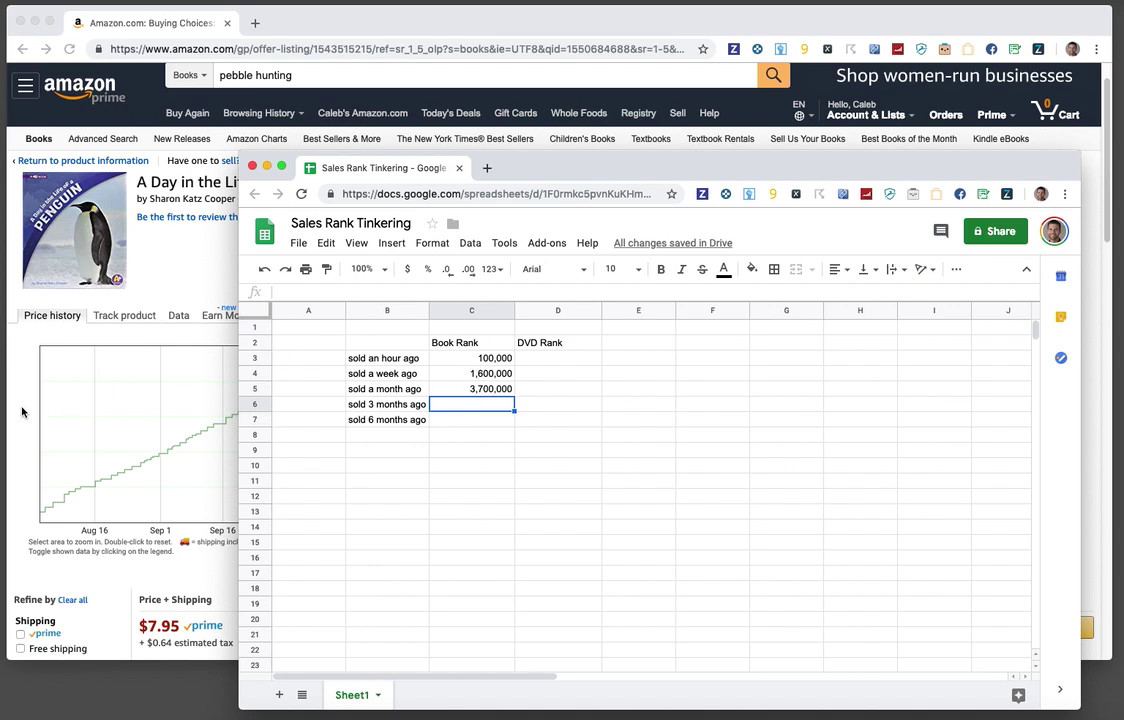
- Back in the Amazon results for pebble hunting, open the Cheetah paperback's used and new offers and show its chart over all 225 days
left_click(20, 360)
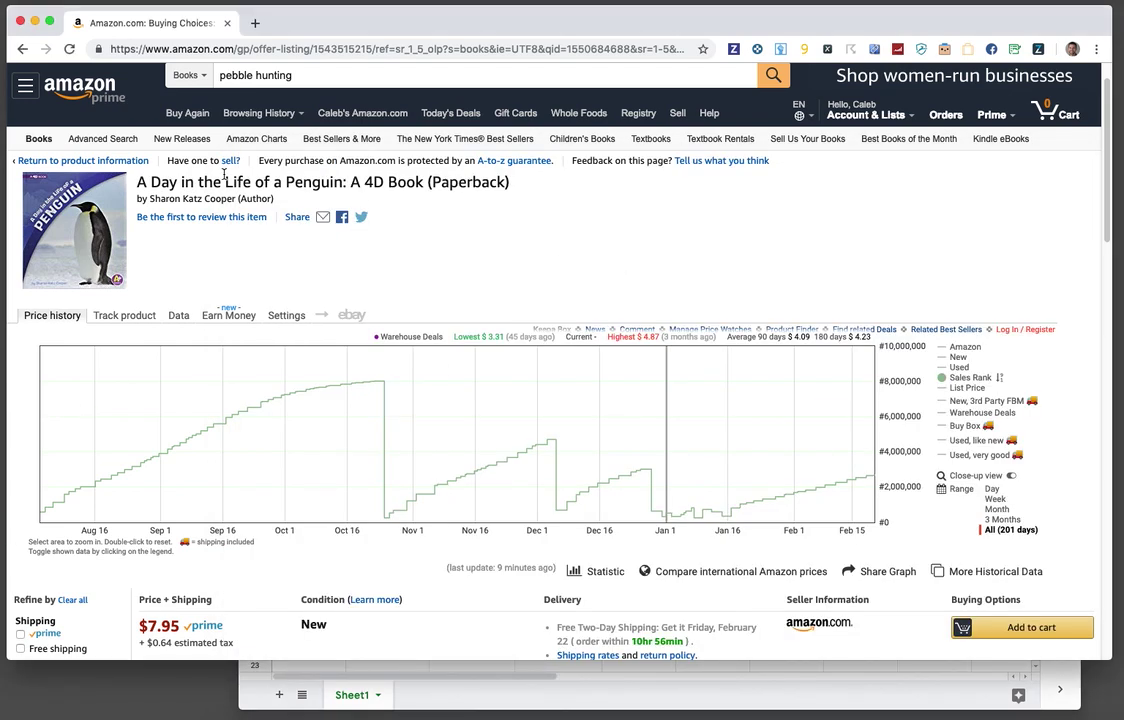
left_click(28, 53)
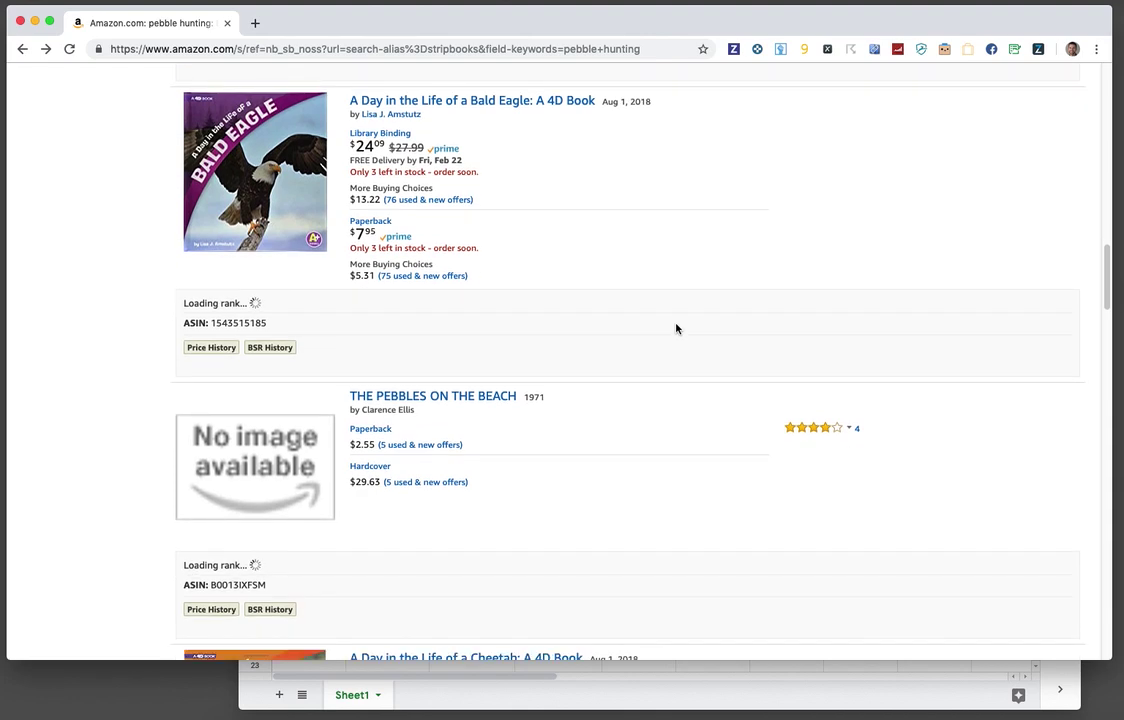
scroll(675, 329, "down", 2)
scroll(675, 329, "down", 5)
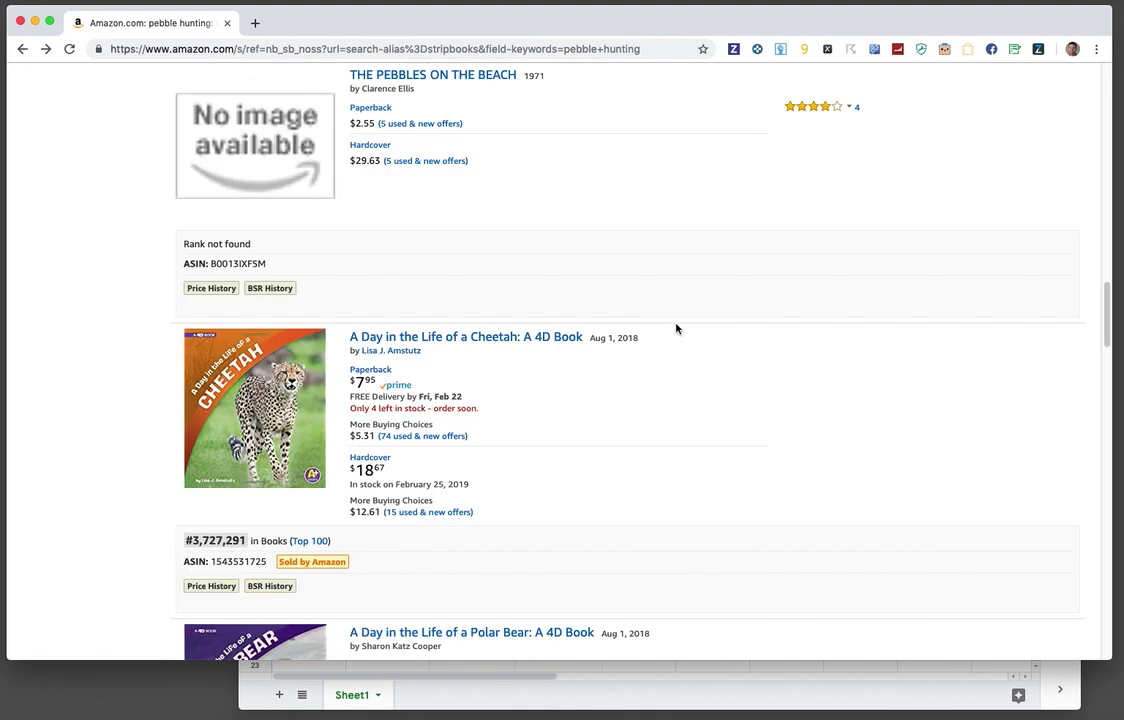
scroll(539, 459, "down", 1)
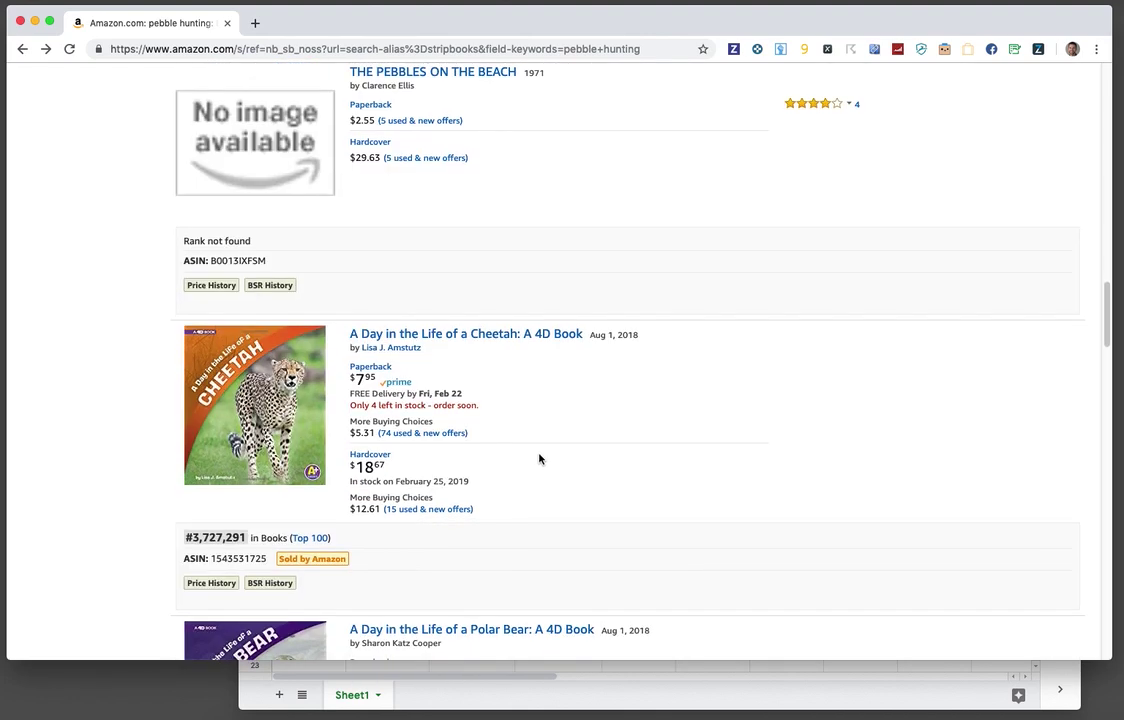
left_click(392, 407)
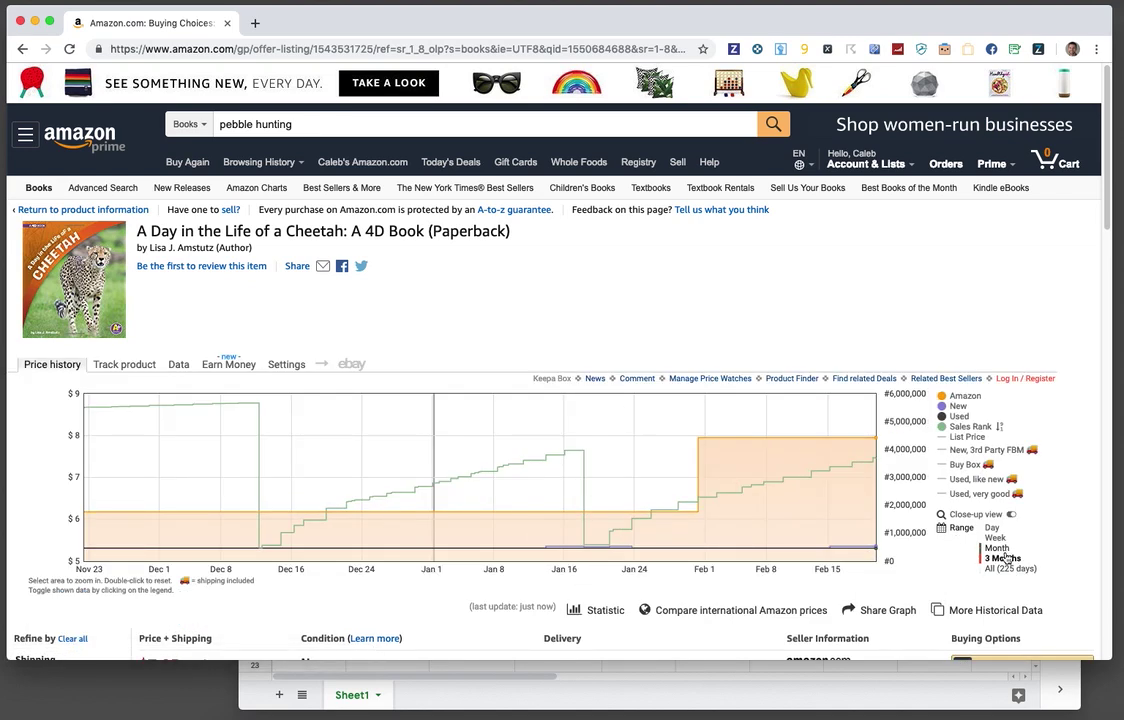
left_click(1006, 570)
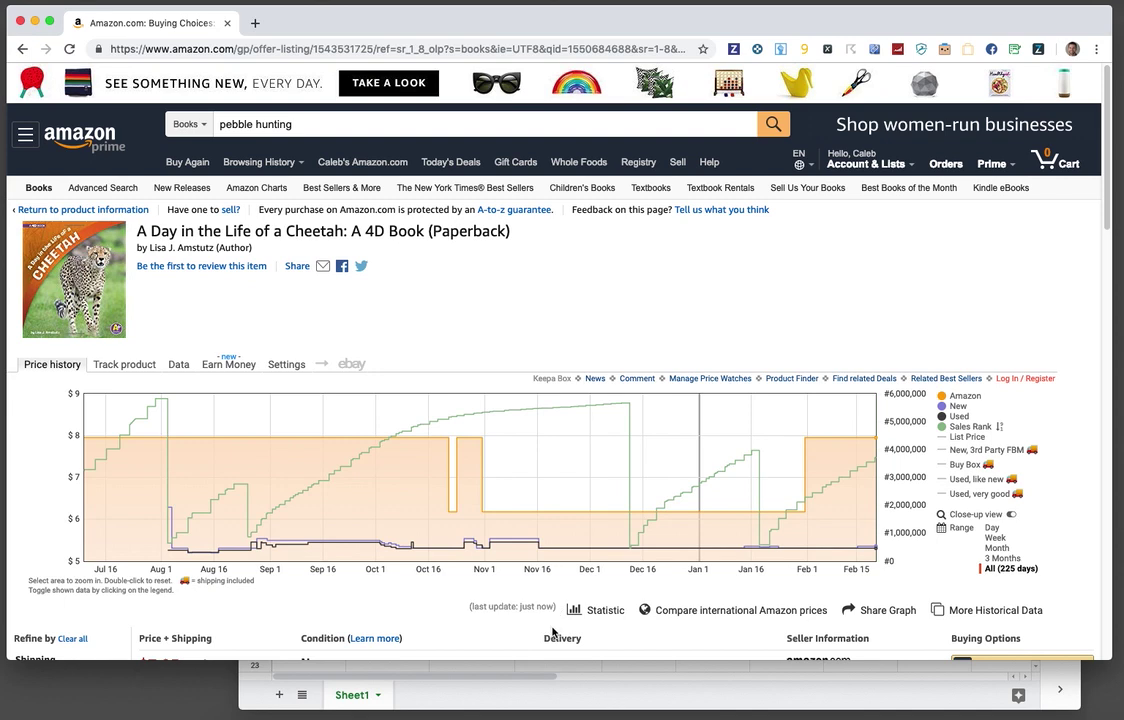
- In the Sales Rank Tinkering spreadsheet, enter 5,500,000 as the Book Rank for "sold 3 months ago"
left_click(555, 678)
type("5500000")
key("Return")
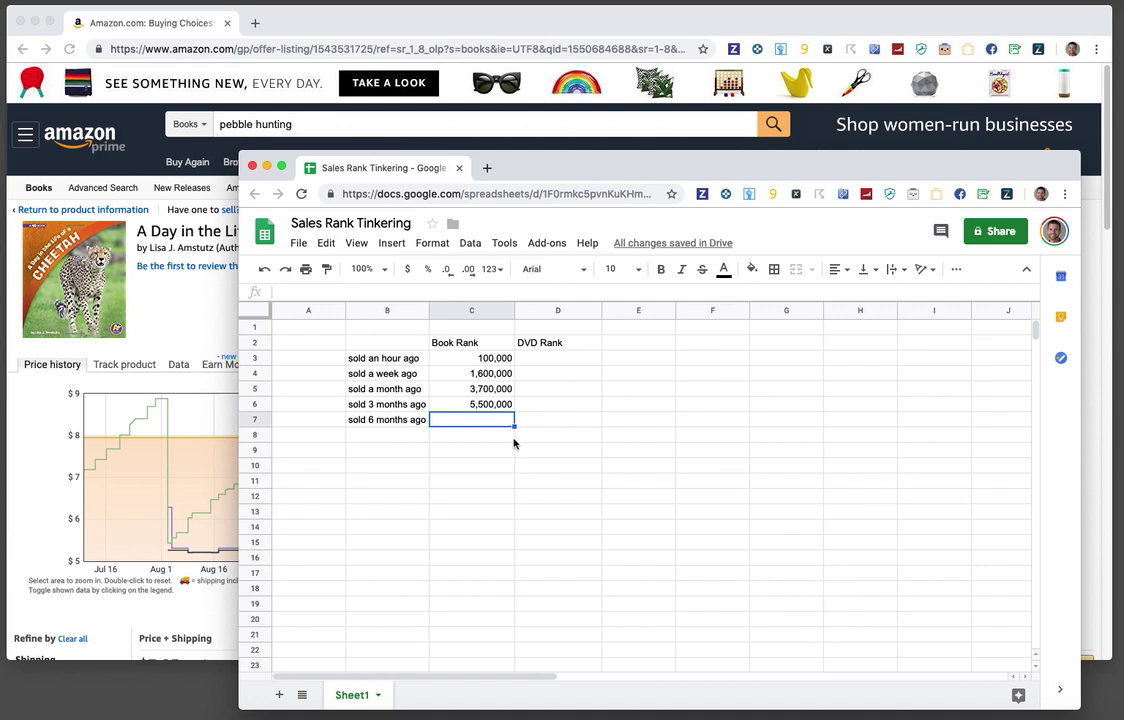
left_click(482, 393)
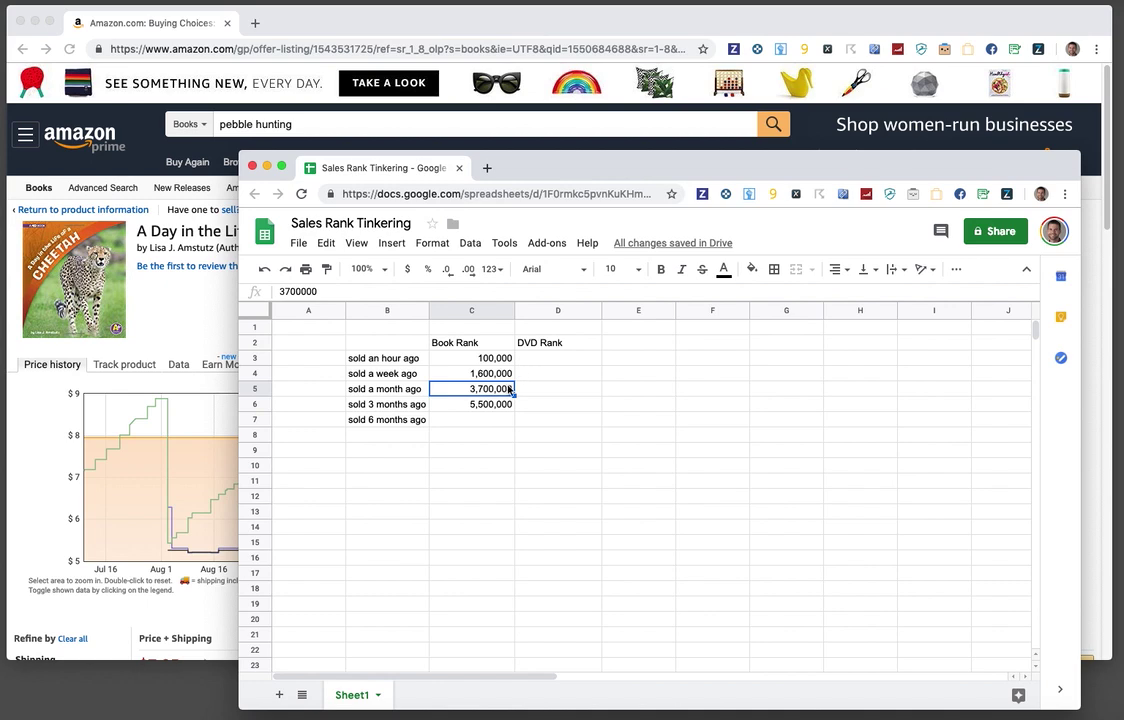
left_click(449, 404)
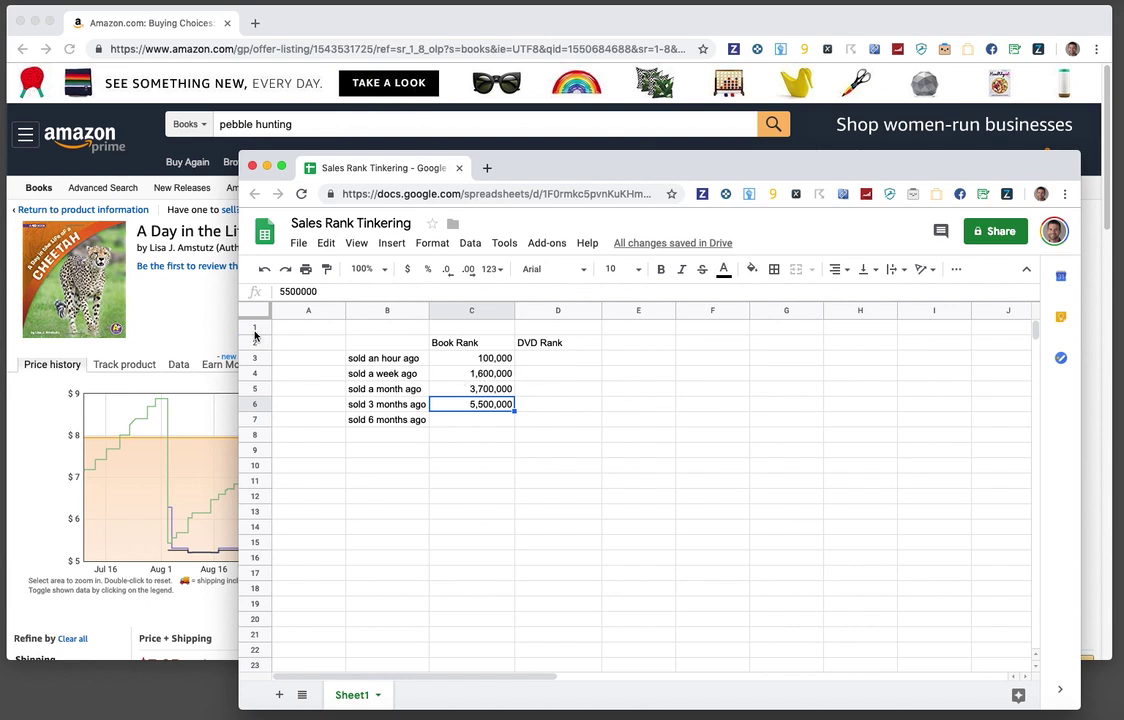
- On Amazon, open the Coco & Pebbles paperback and examine its sales rank history over the year and over all 439 days
left_click(168, 316)
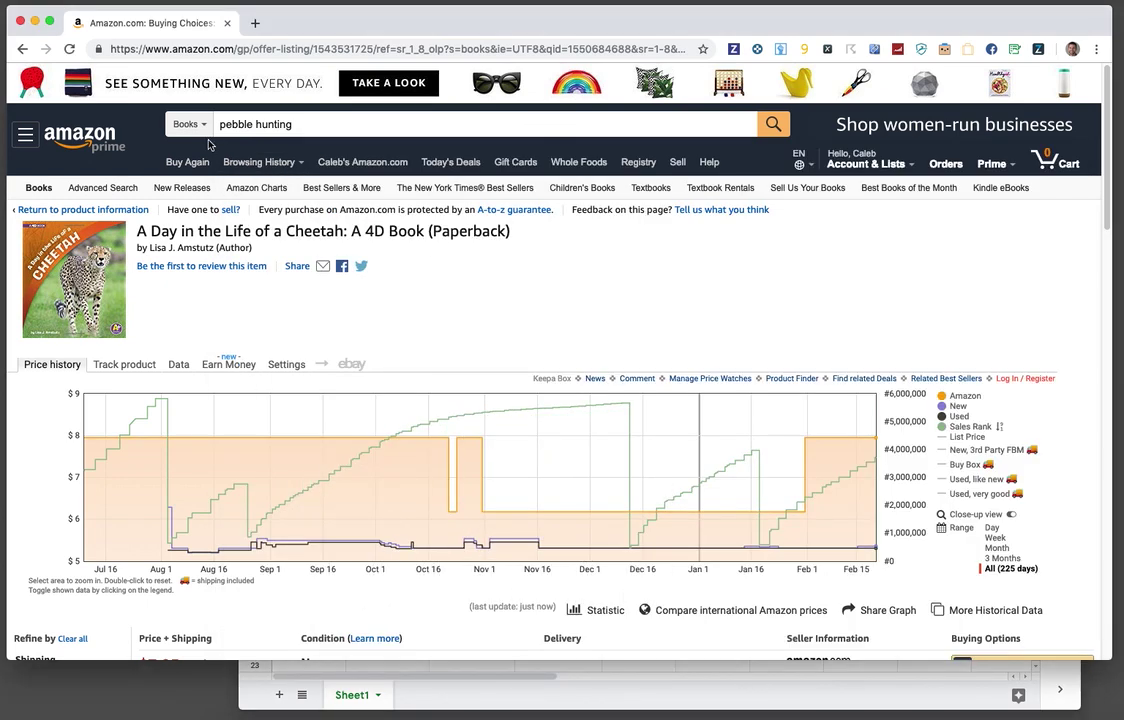
left_click(21, 48)
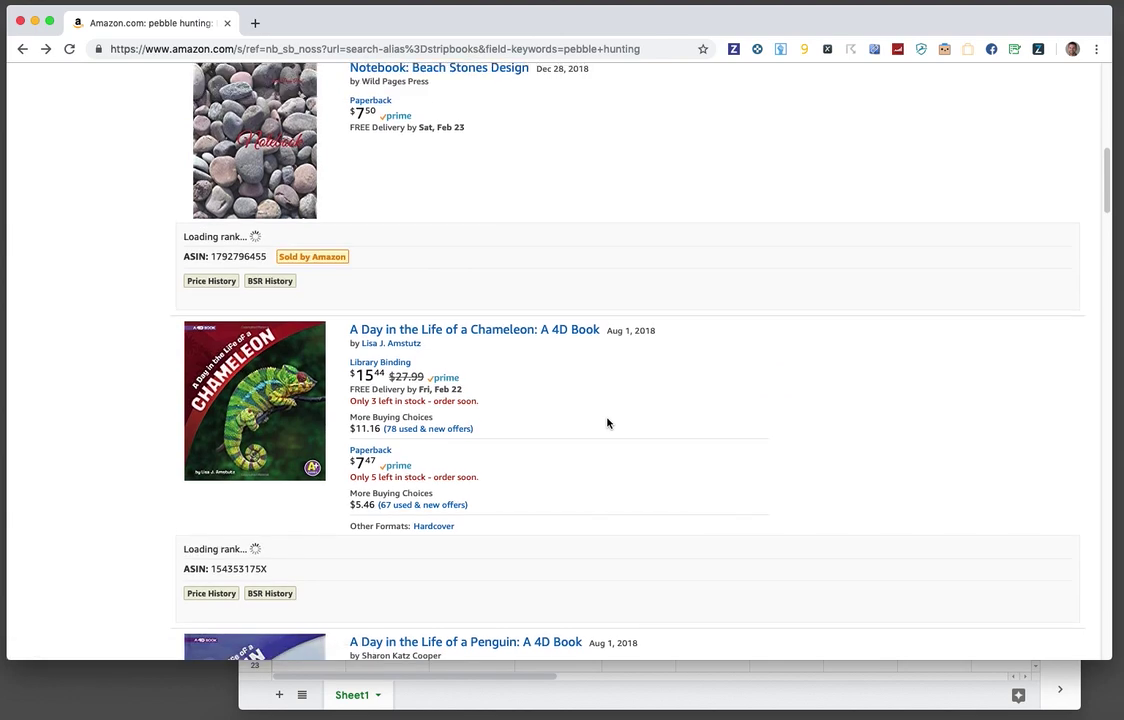
scroll(607, 423, "up", 4)
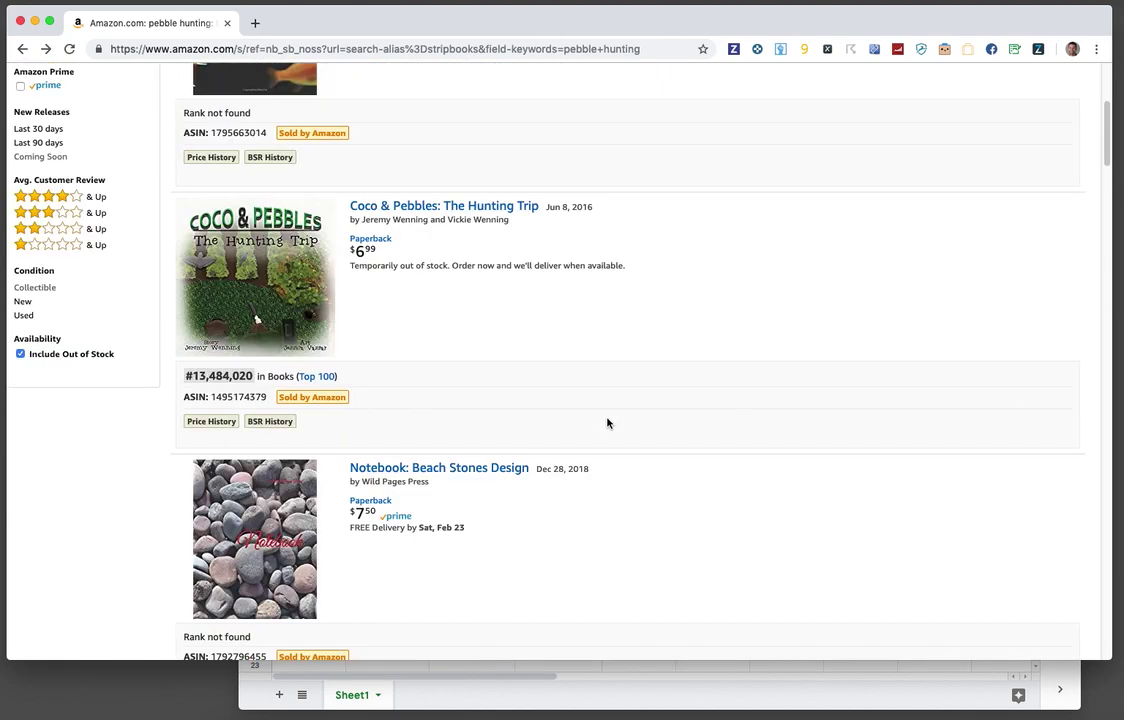
left_click(370, 240)
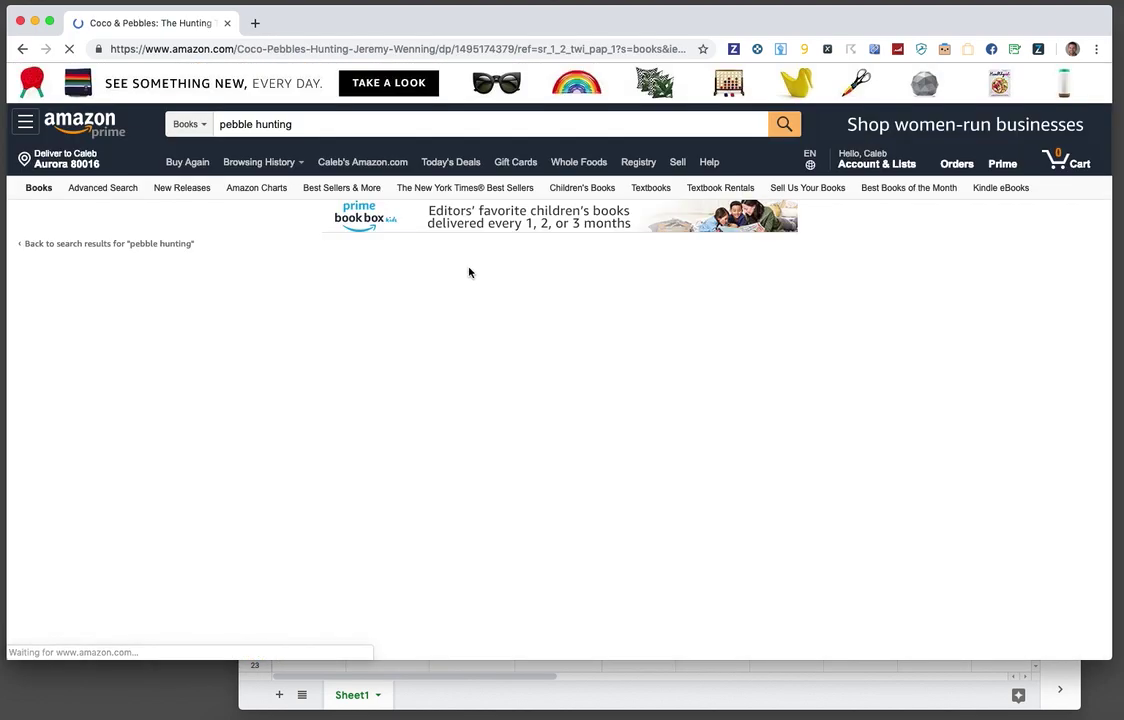
scroll(670, 401, "down", 1)
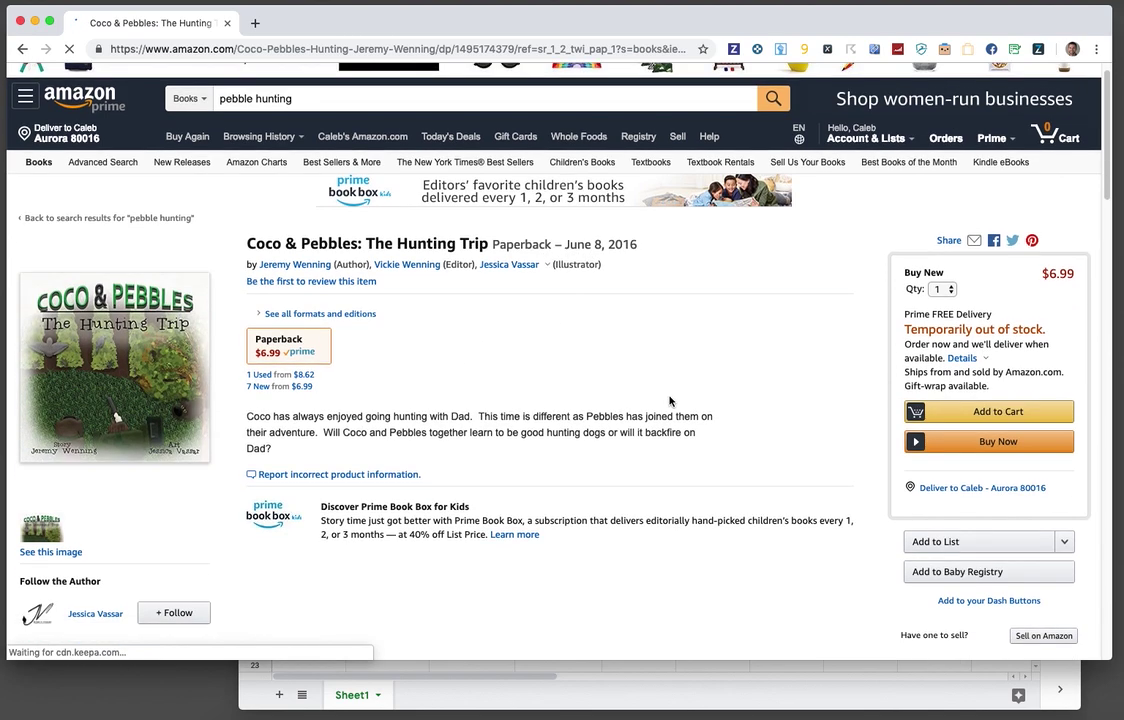
scroll(670, 401, "down", 5)
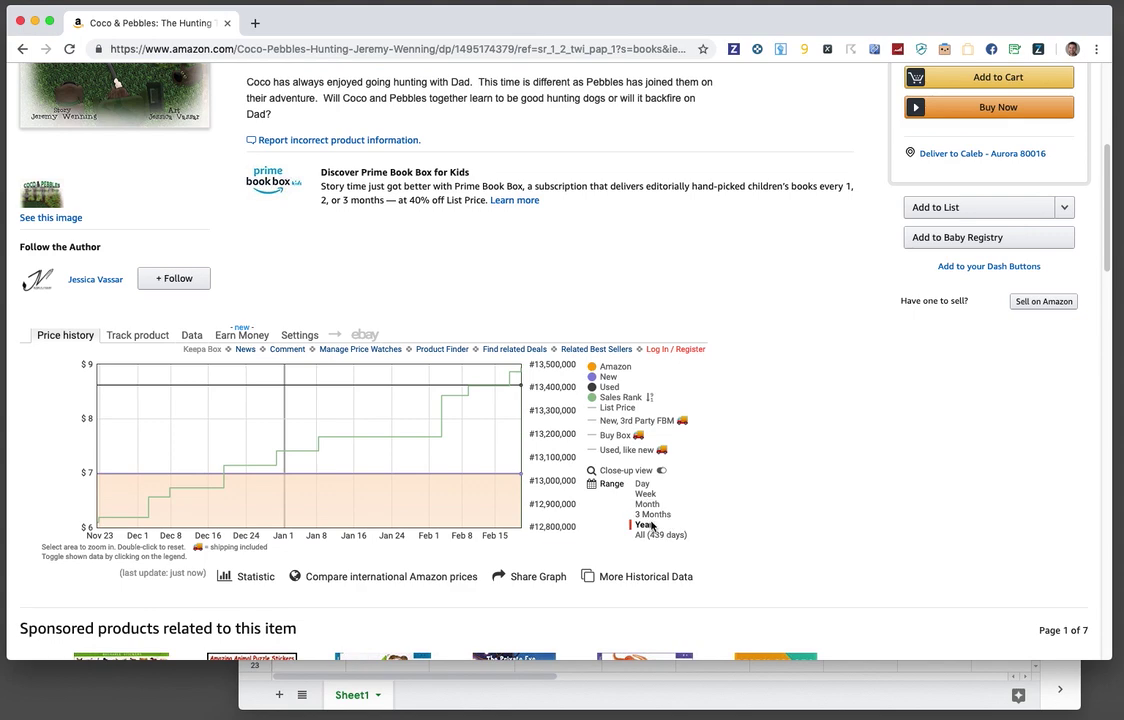
left_click(645, 525)
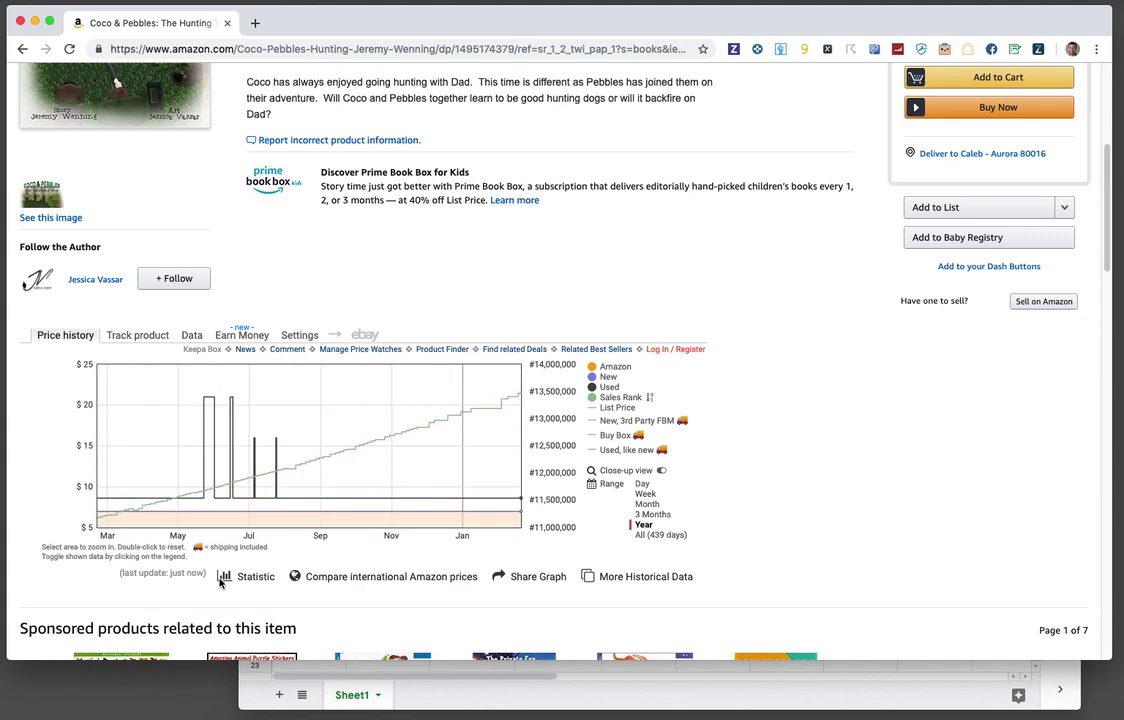
left_click(664, 535)
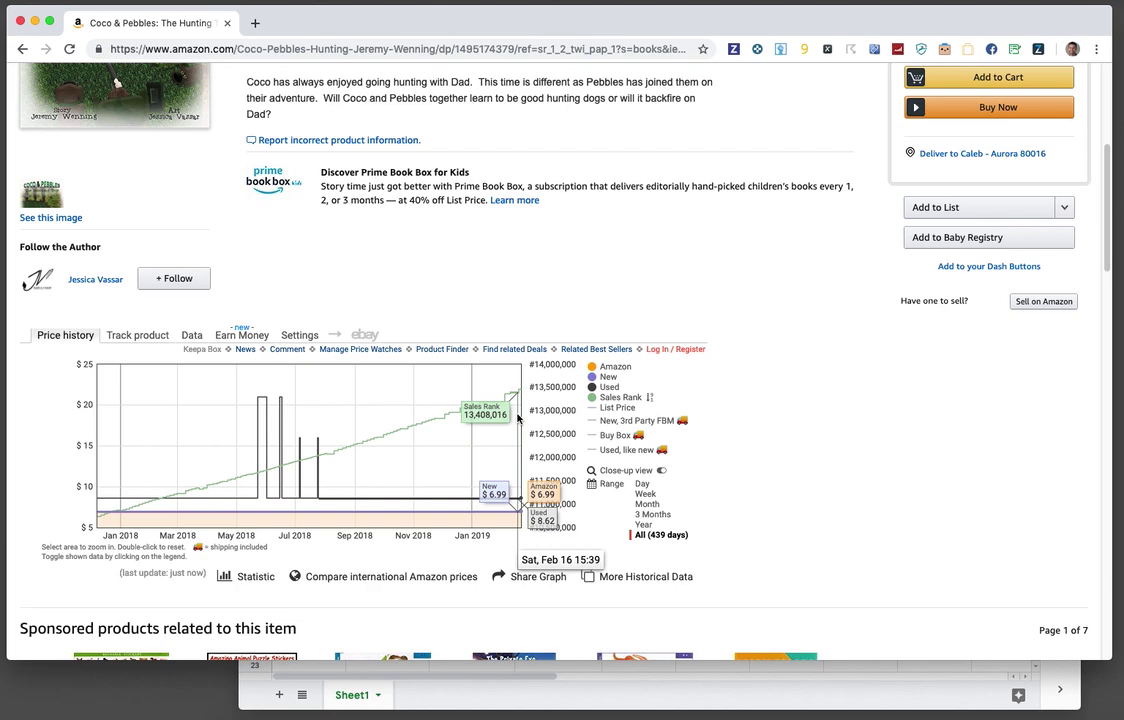
- Return to the pebble hunting results and look through the listed books and their sales ranks for another example
left_click(22, 49)
scroll(597, 280, "down", 7)
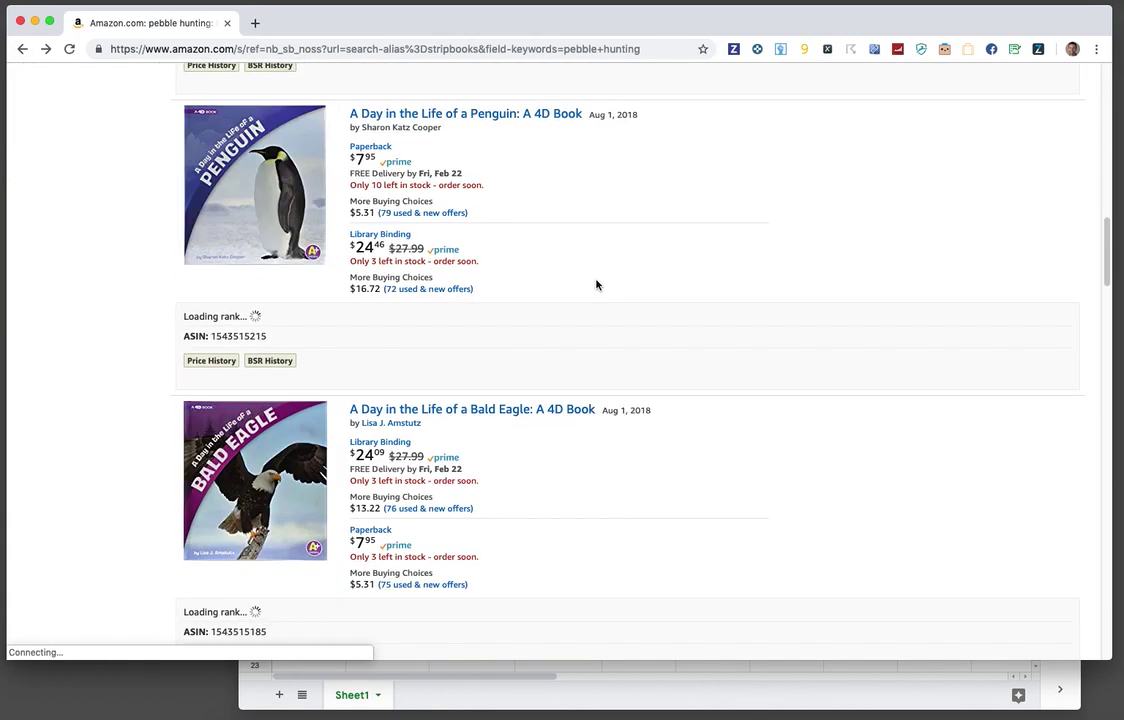
scroll(596, 285, "down", 5)
scroll(590, 291, "down", 1)
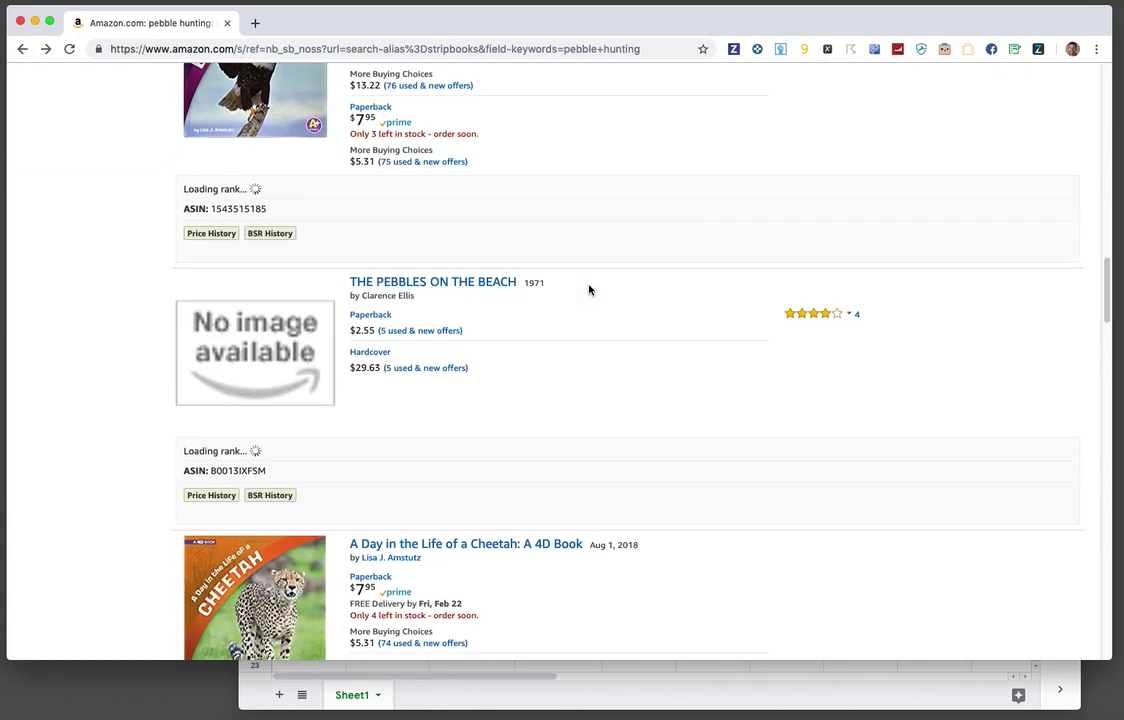
scroll(589, 290, "down", 3)
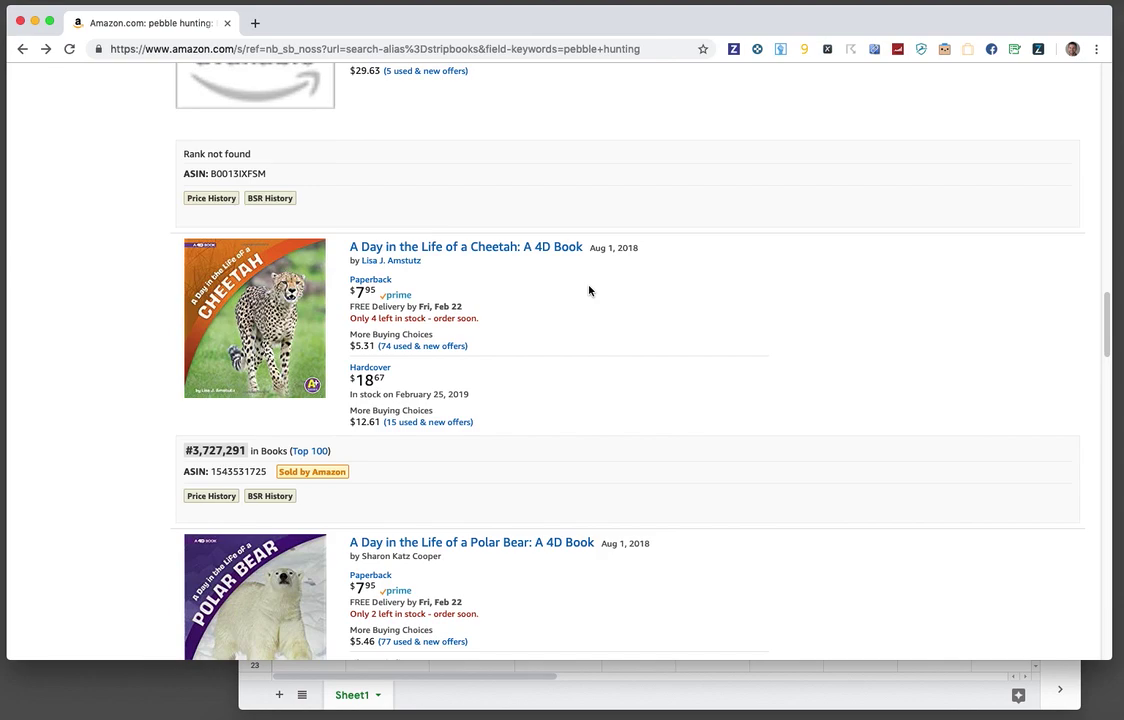
scroll(589, 290, "down", 5)
scroll(589, 290, "down", 6)
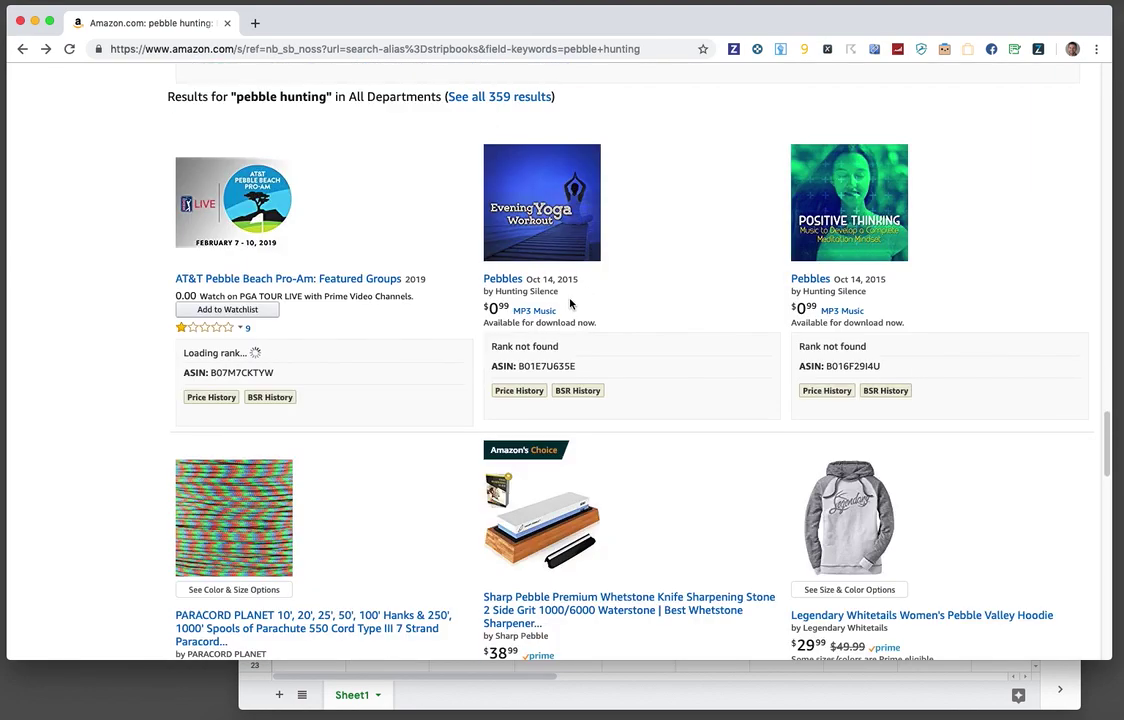
scroll(532, 319, "up", 4)
scroll(494, 350, "down", 3)
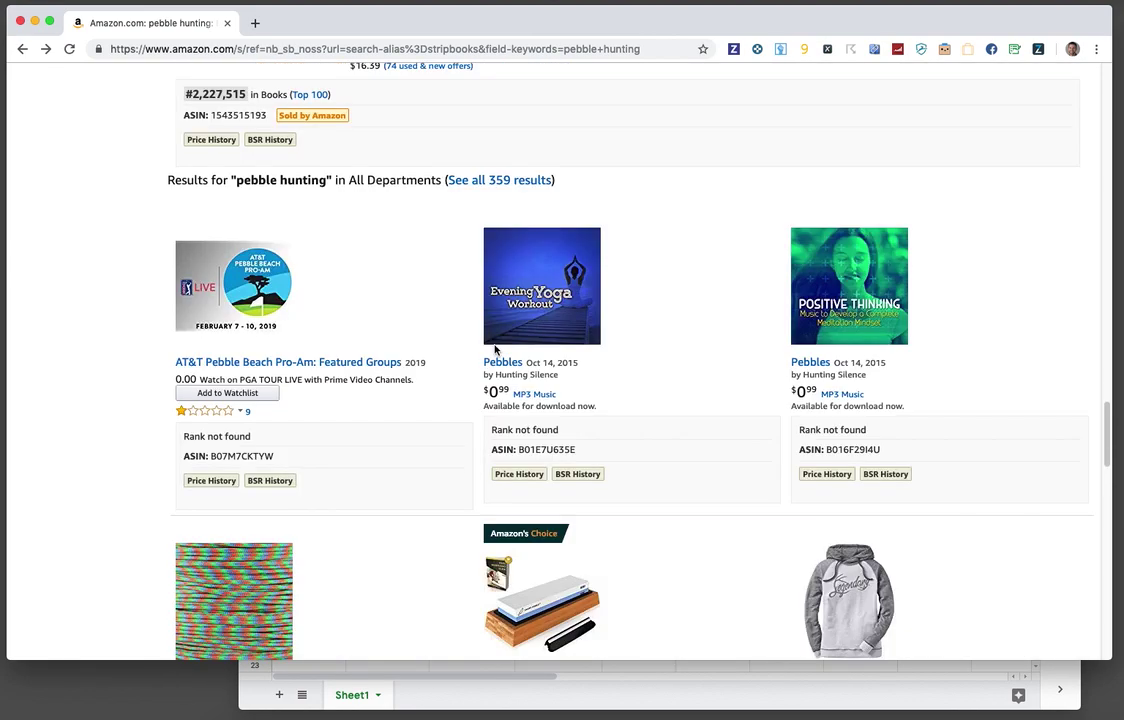
scroll(494, 350, "up", 8)
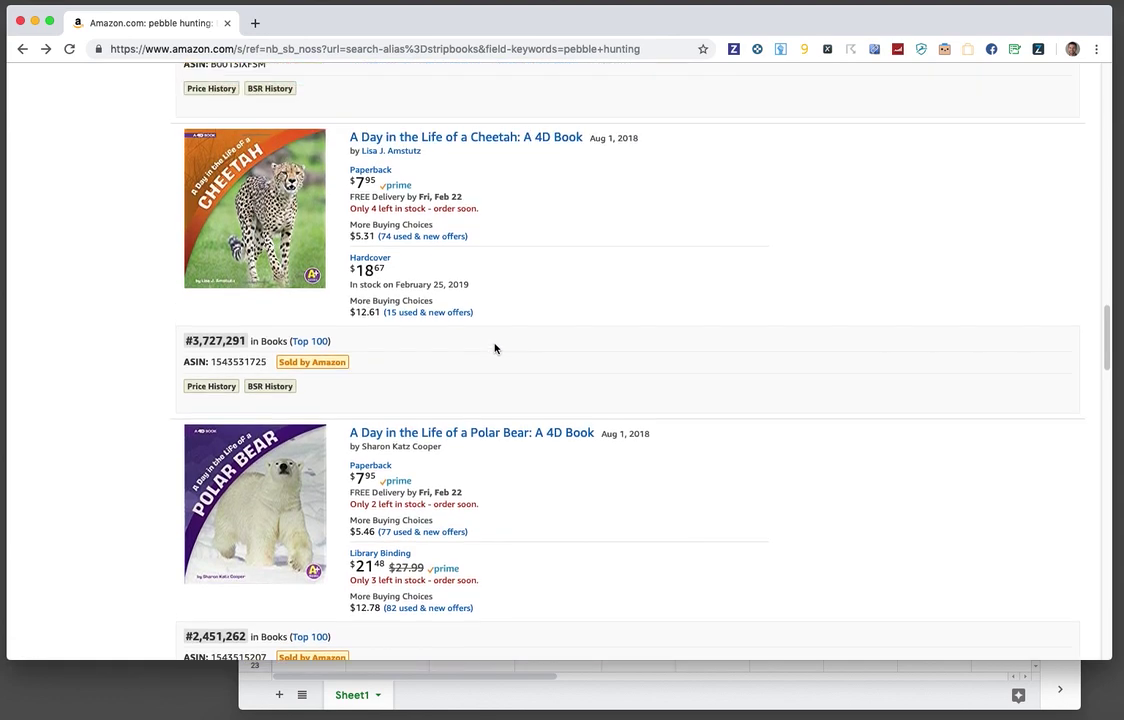
scroll(494, 348, "up", 8)
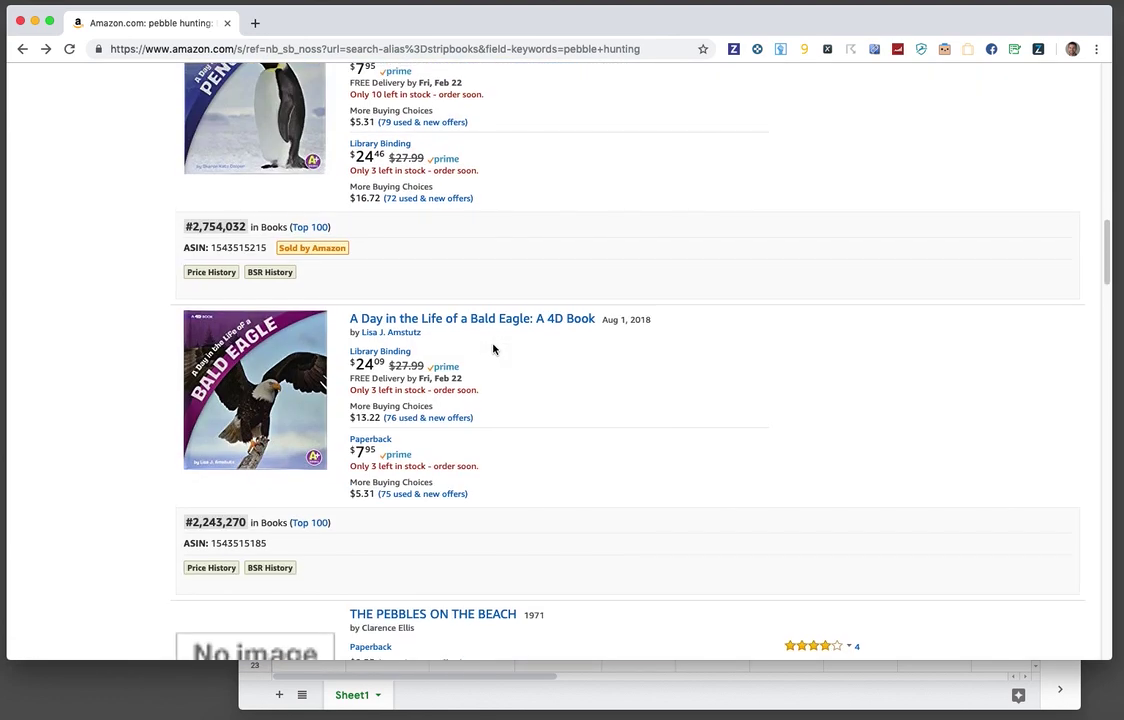
scroll(493, 348, "up", 5)
scroll(493, 348, "up", 10)
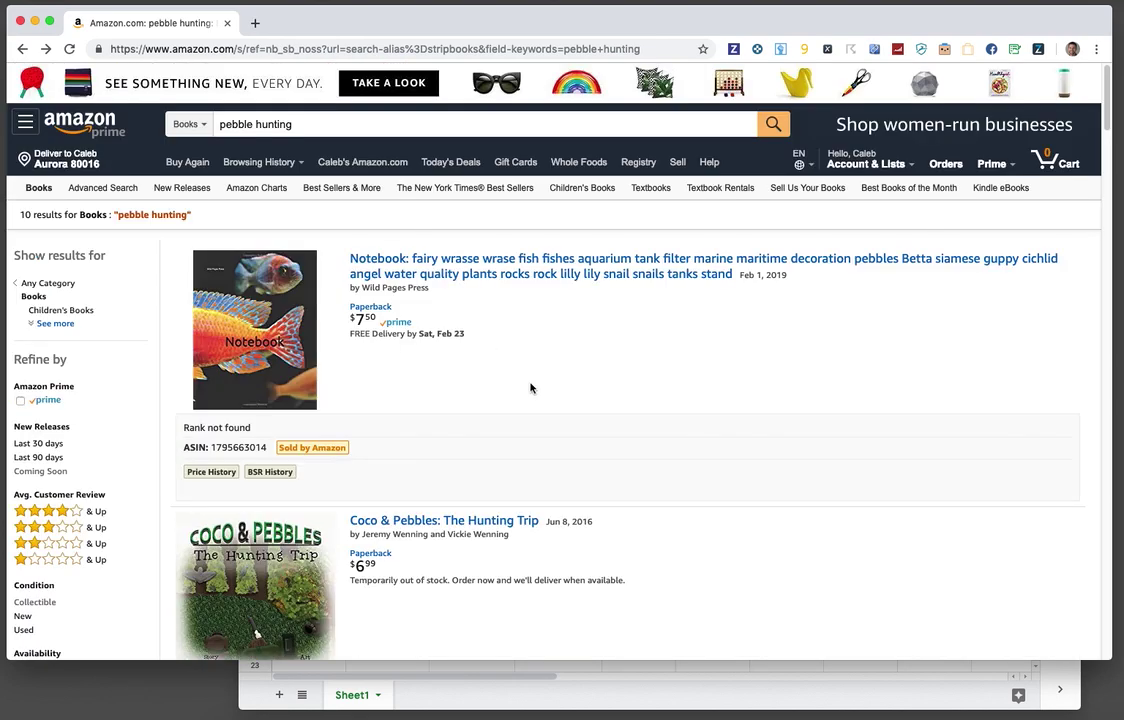
- In the Sales Rank Tinkering spreadsheet, select the DVD Rank cell for "sold an hour ago"
left_click(691, 695)
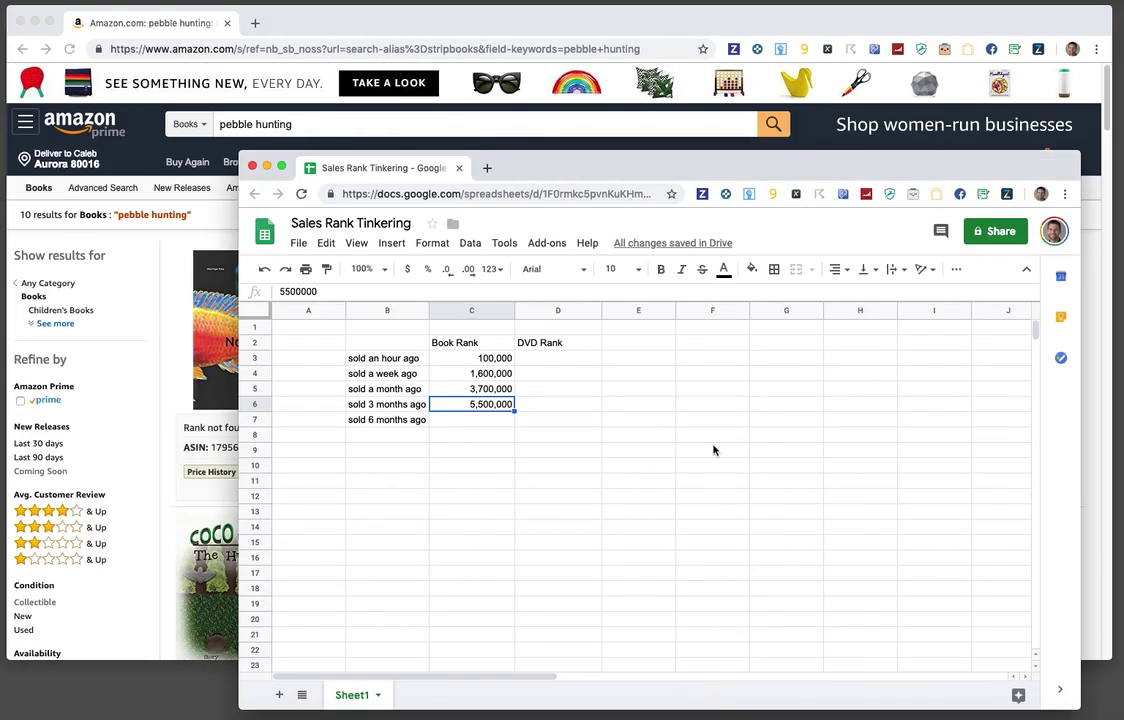
left_click(548, 358)
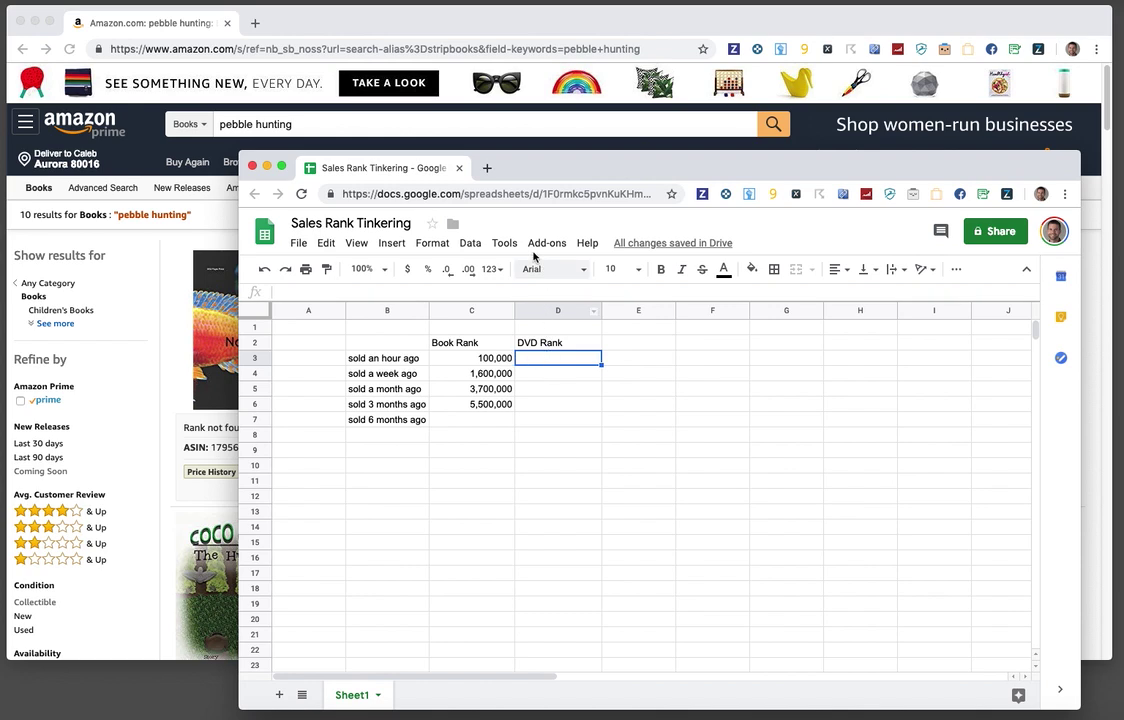
left_click(325, 135)
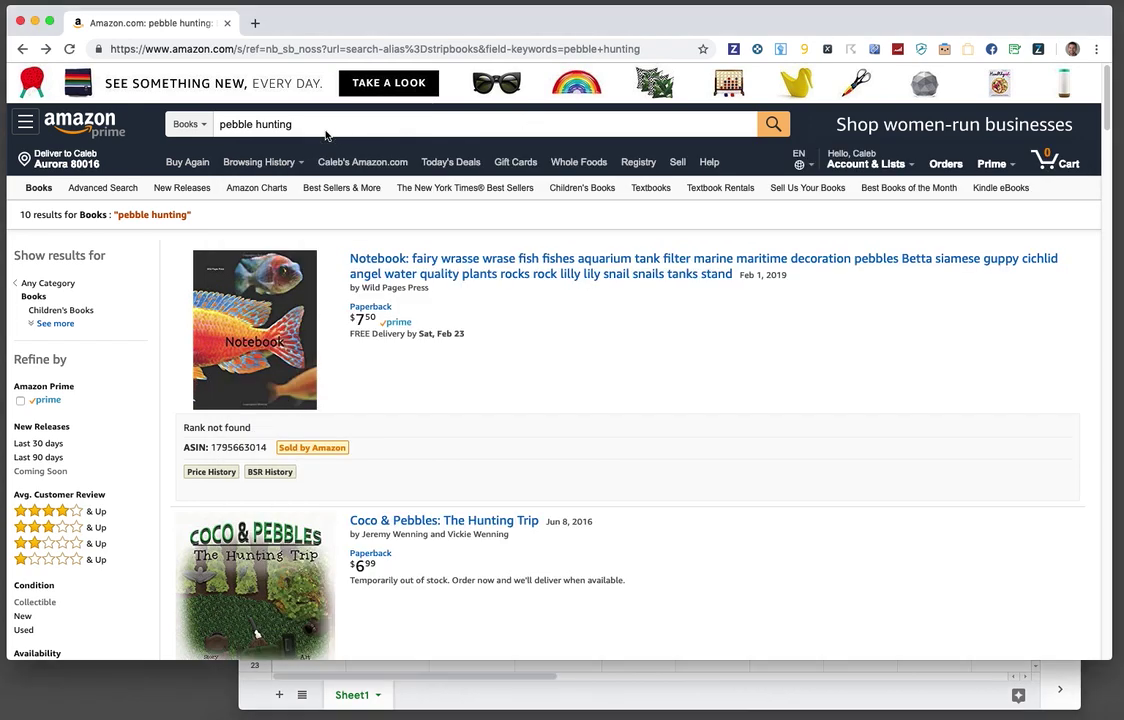
left_click(190, 124)
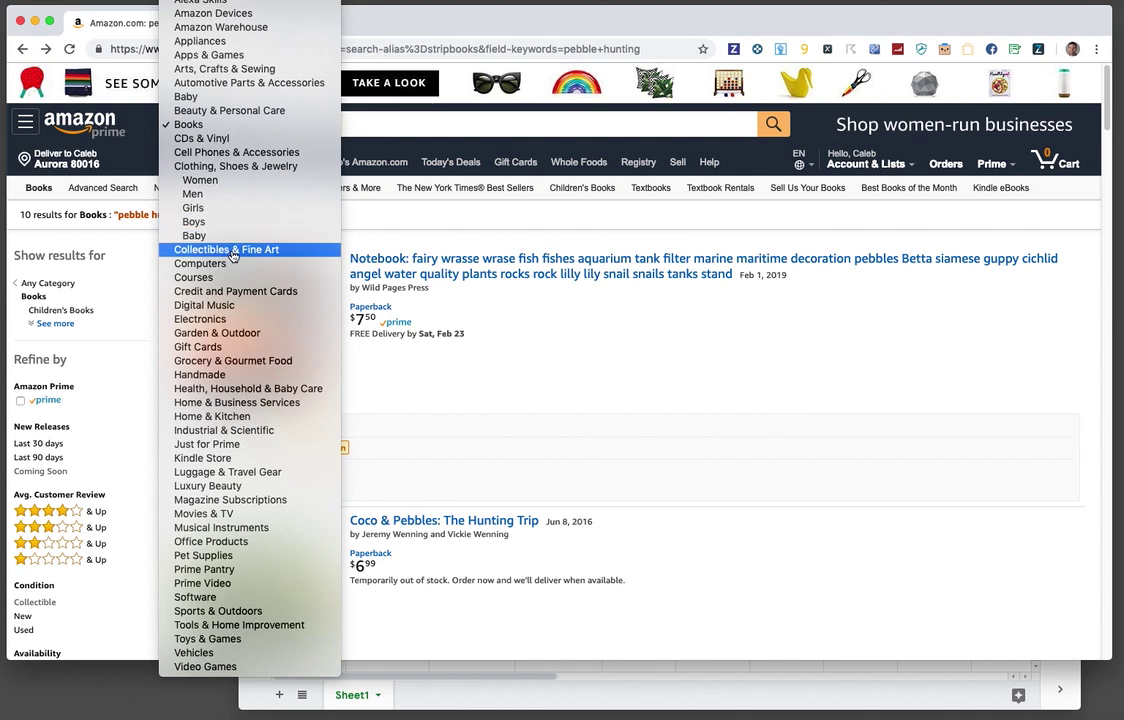
left_click(414, 126)
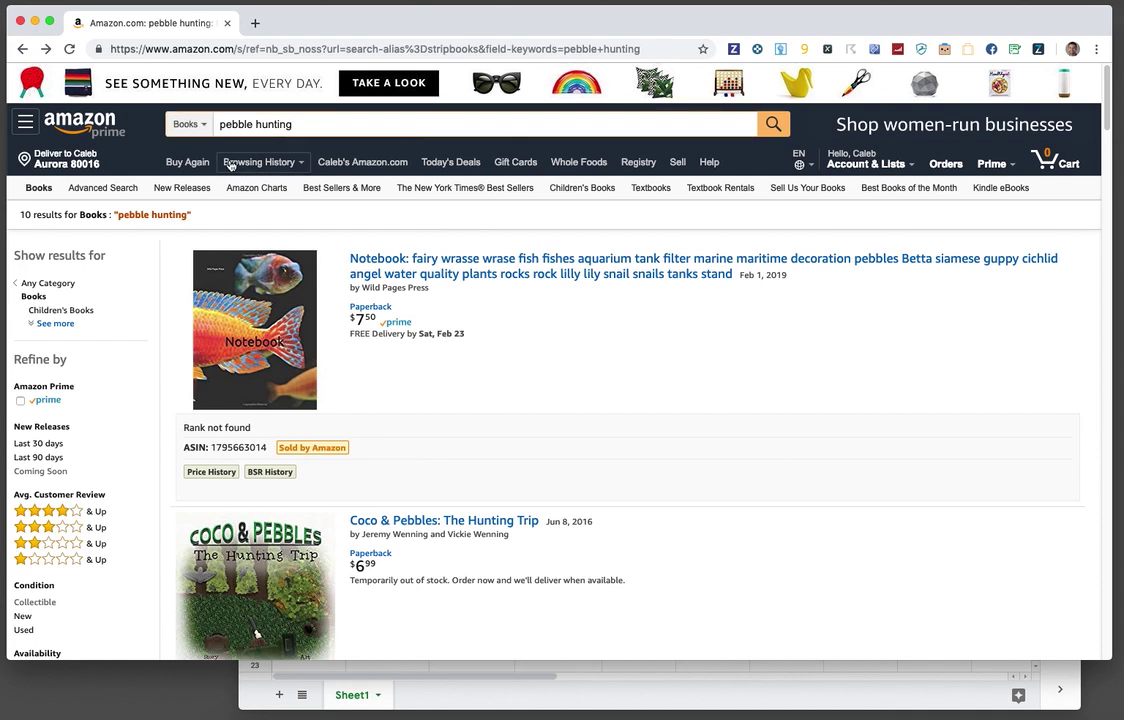
left_click(180, 124)
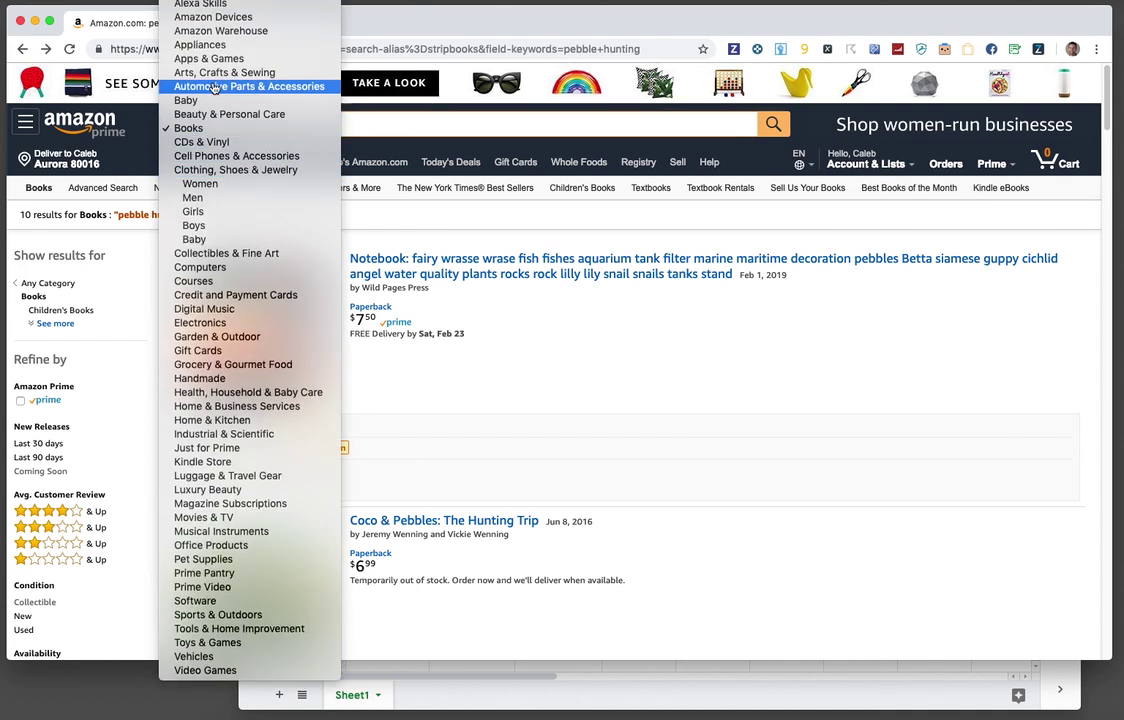
left_click(225, 6)
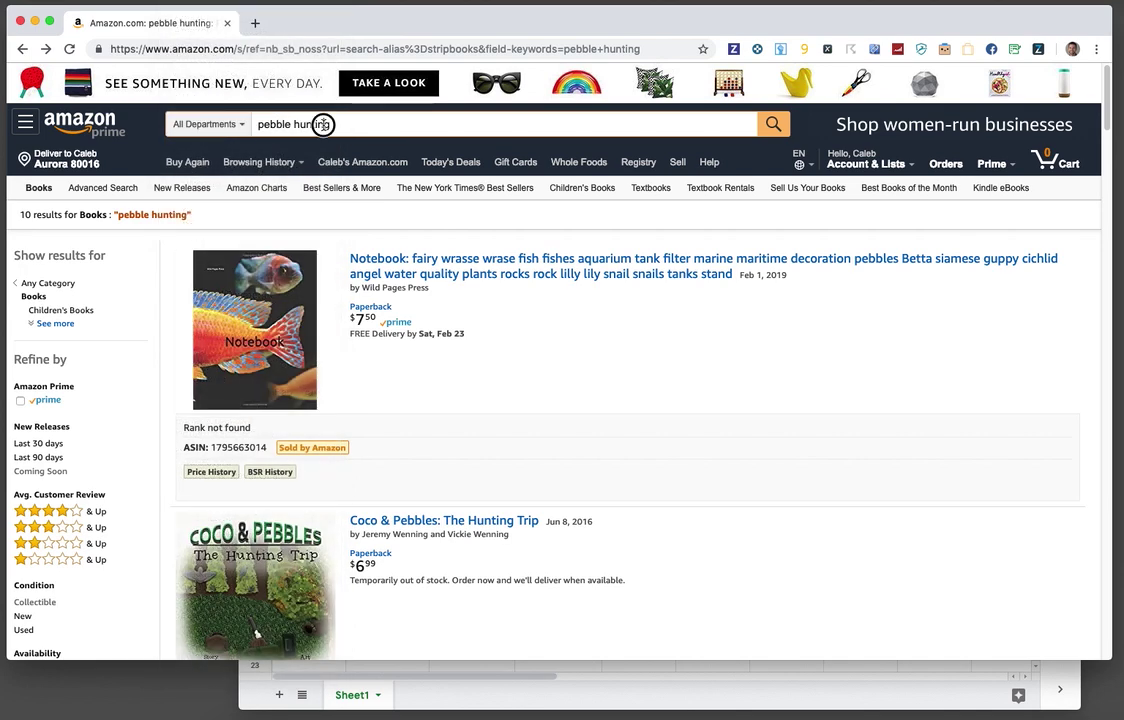
triple_click(322, 124)
key("BackSpace")
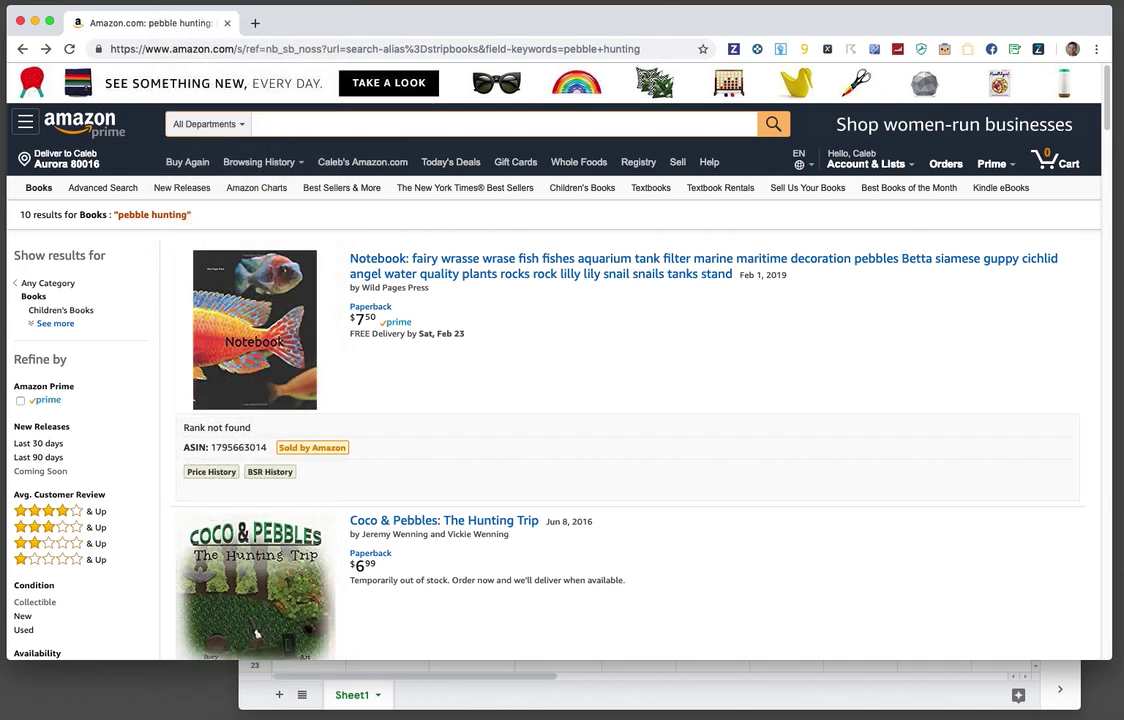
key("super+v")
key("Return")
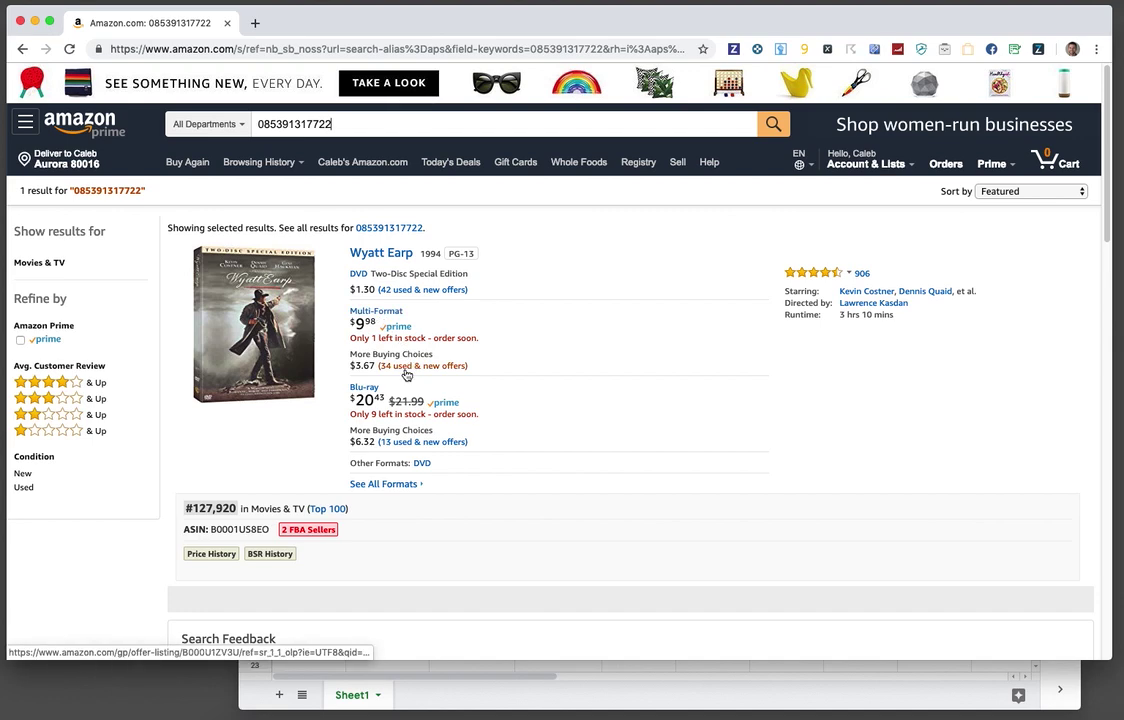
left_click(446, 287)
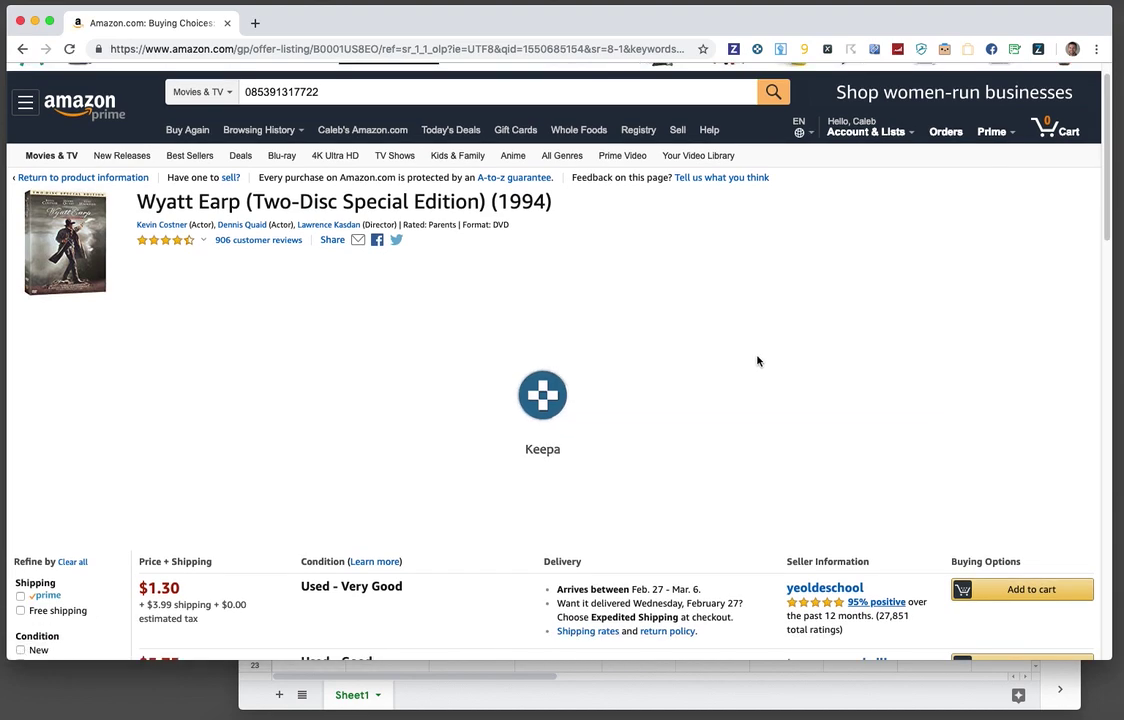
- Show one year of the Wyatt Earp DVD's Keepa chart with only the sales rank plotted, and examine the rank drops
left_click(990, 594)
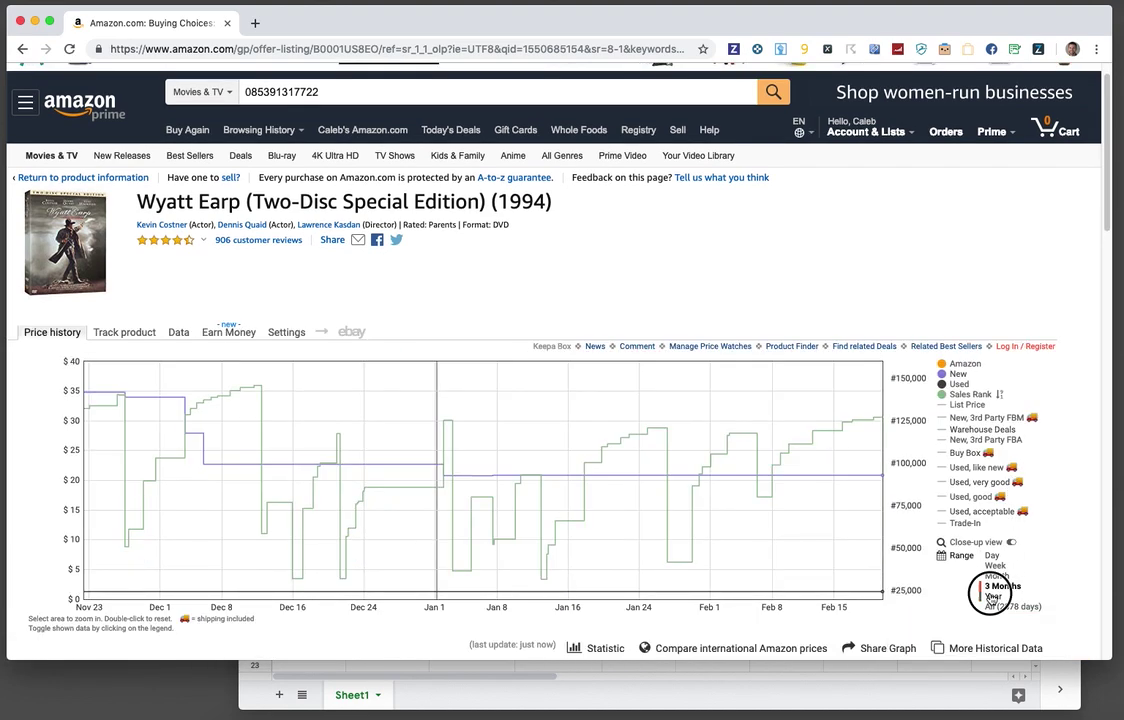
left_click(958, 374)
left_click(960, 384)
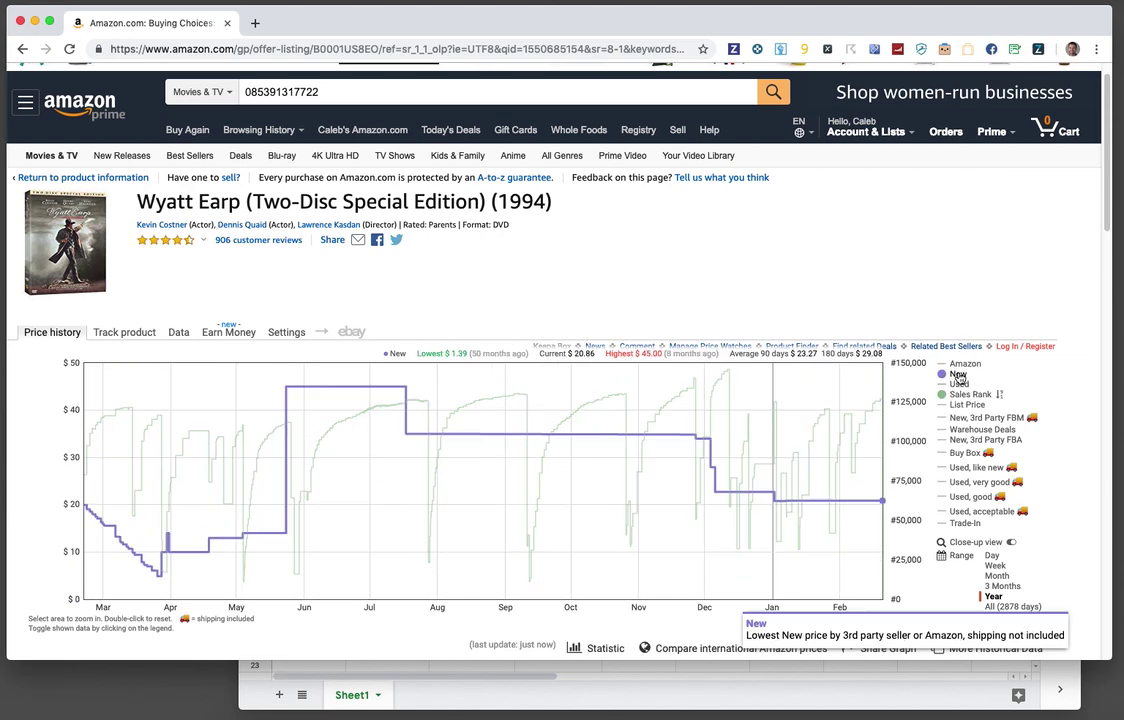
left_click(958, 374)
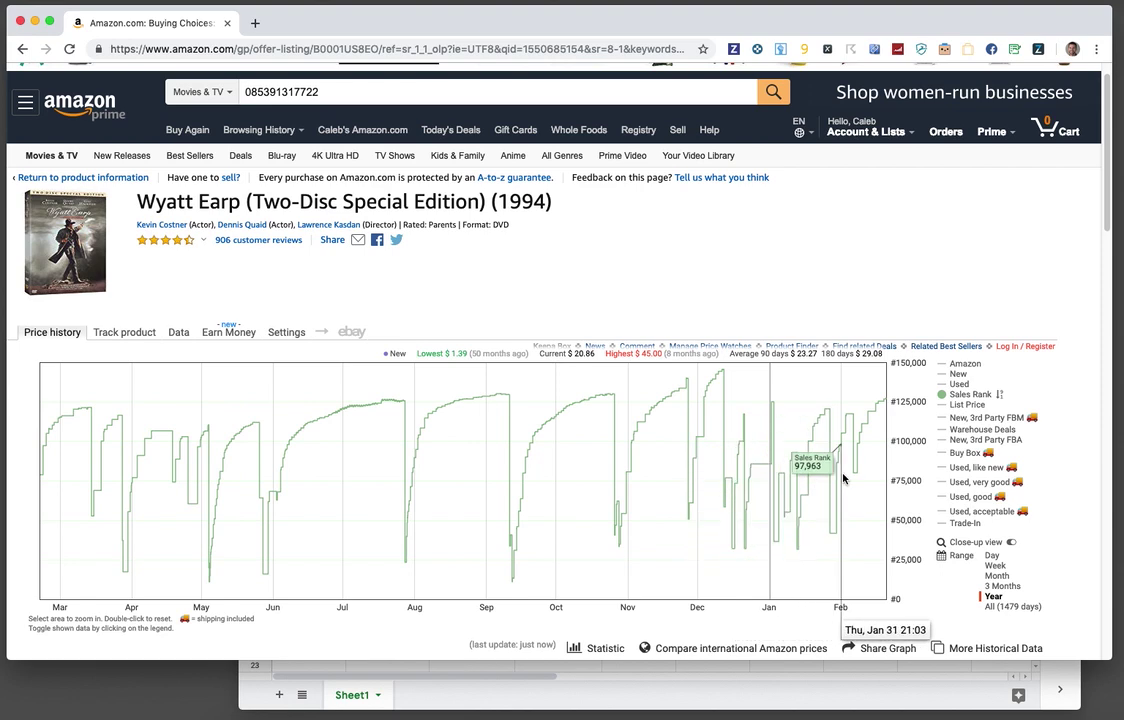
- In the Sales Rank Tinkering spreadsheet, enter 20000 as the DVD Rank for "sold an hour ago"
left_click(755, 680)
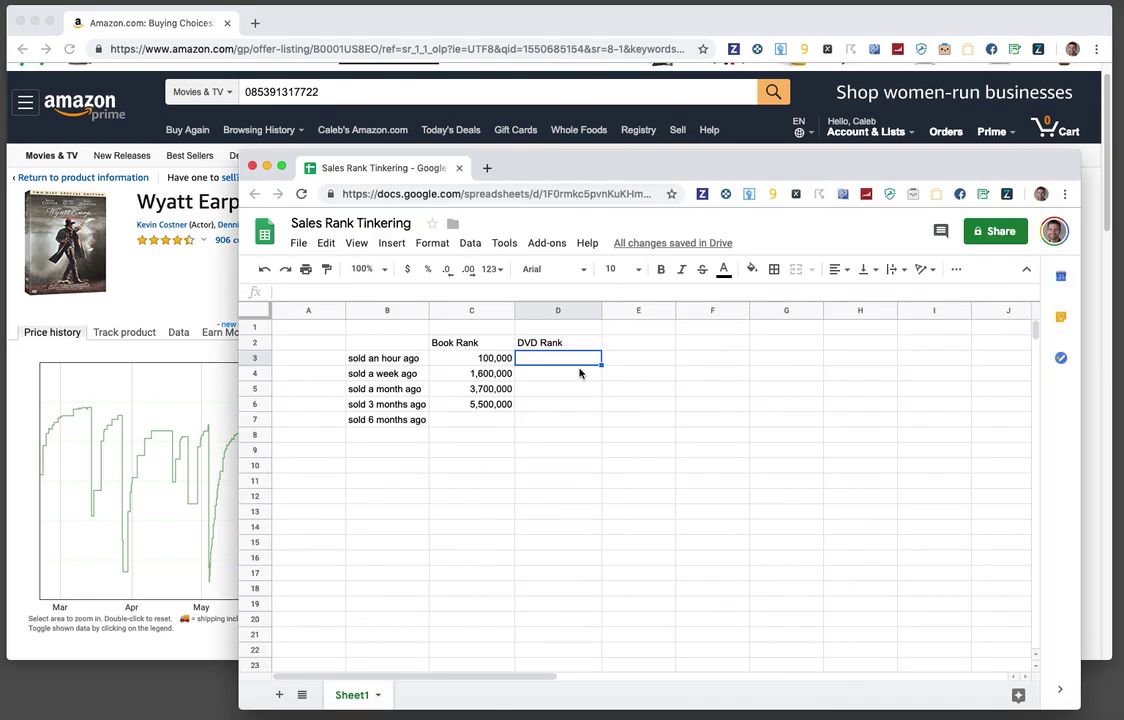
type("20000")
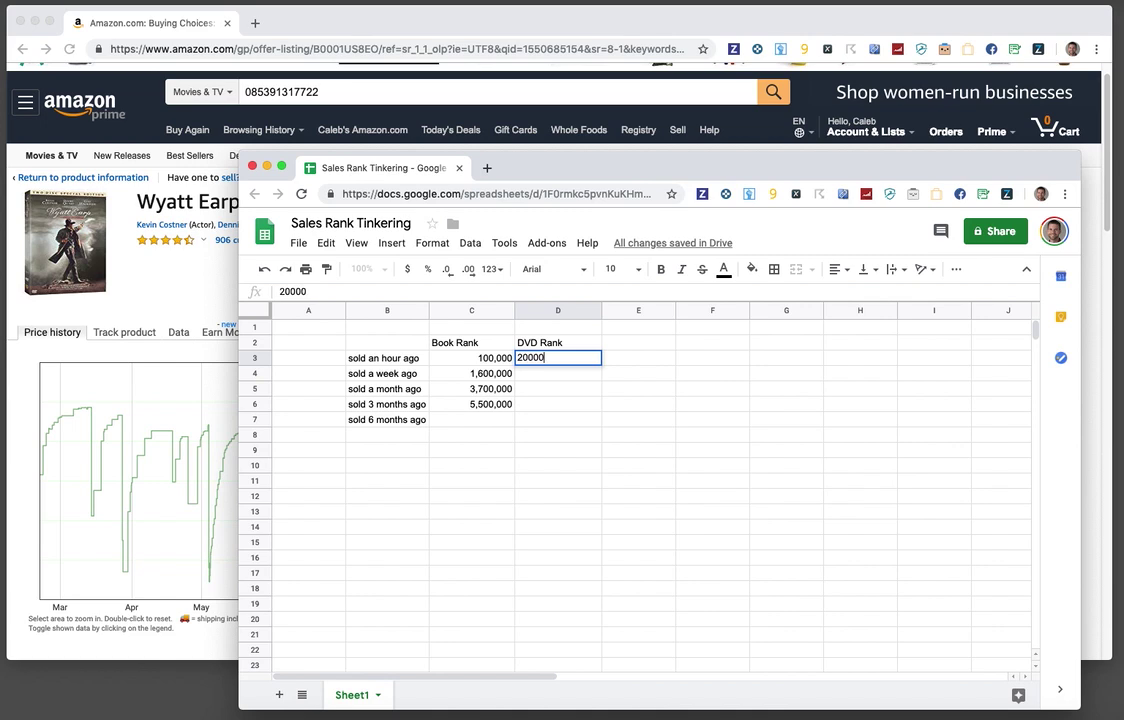
key("Return")
- Copy the number formatting of the Book Rank column onto the DVD Rank column
left_click(450, 310)
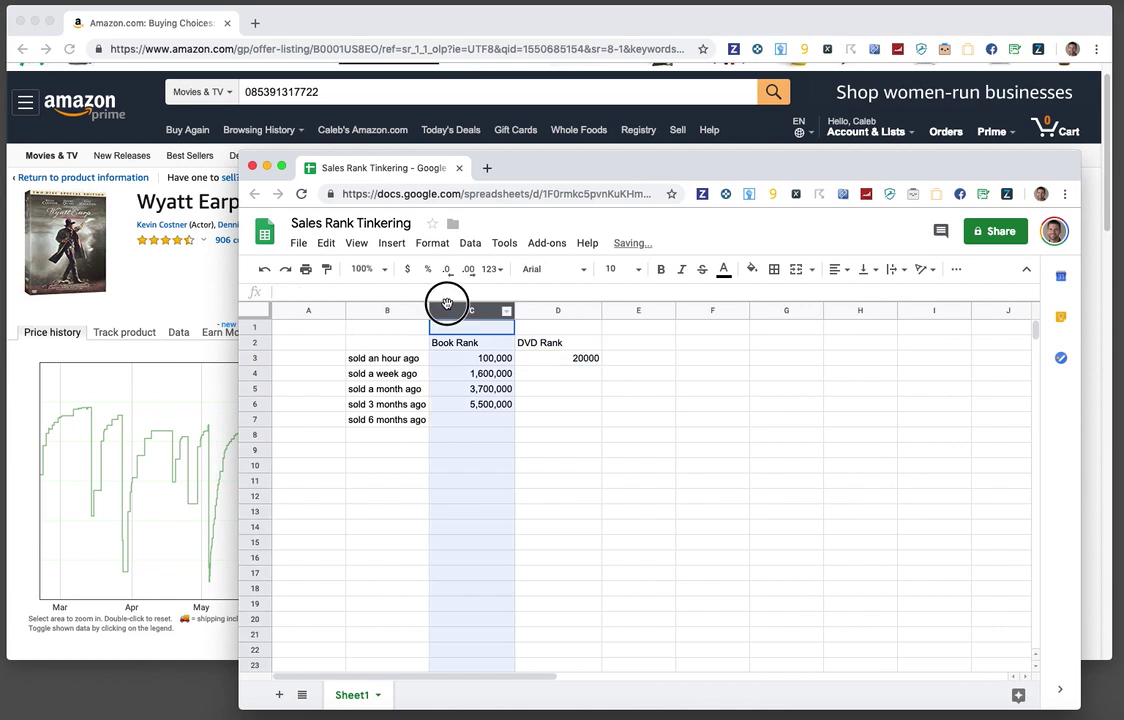
left_click(326, 269)
left_click(557, 310)
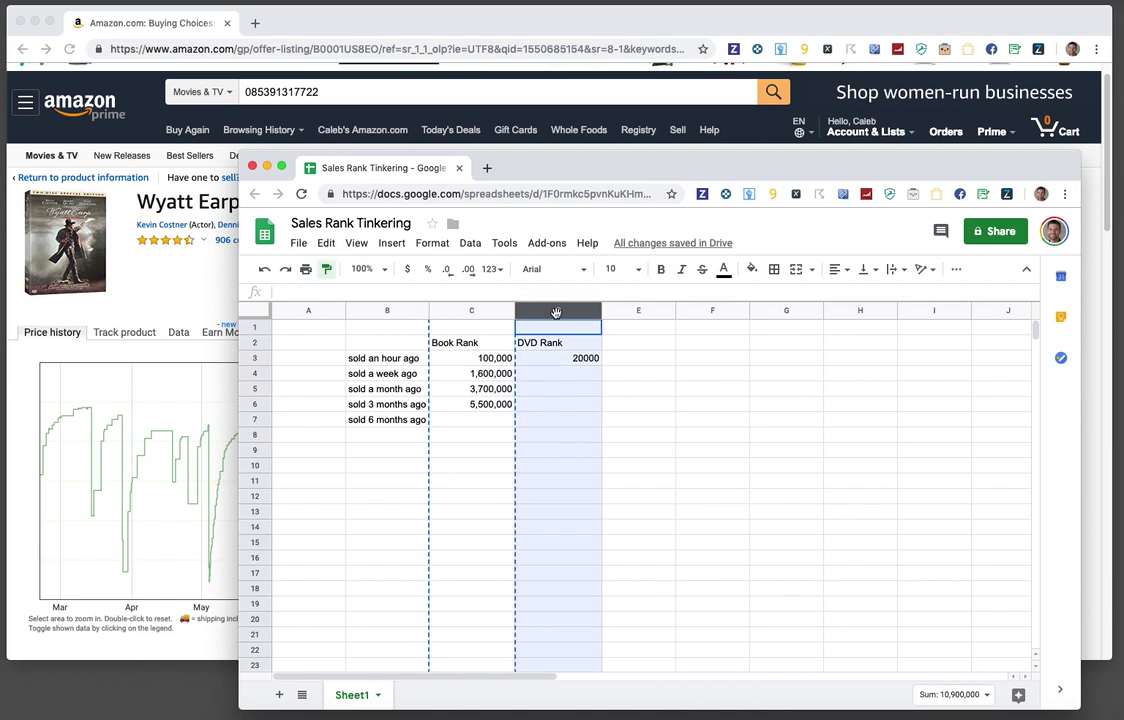
left_click(562, 404)
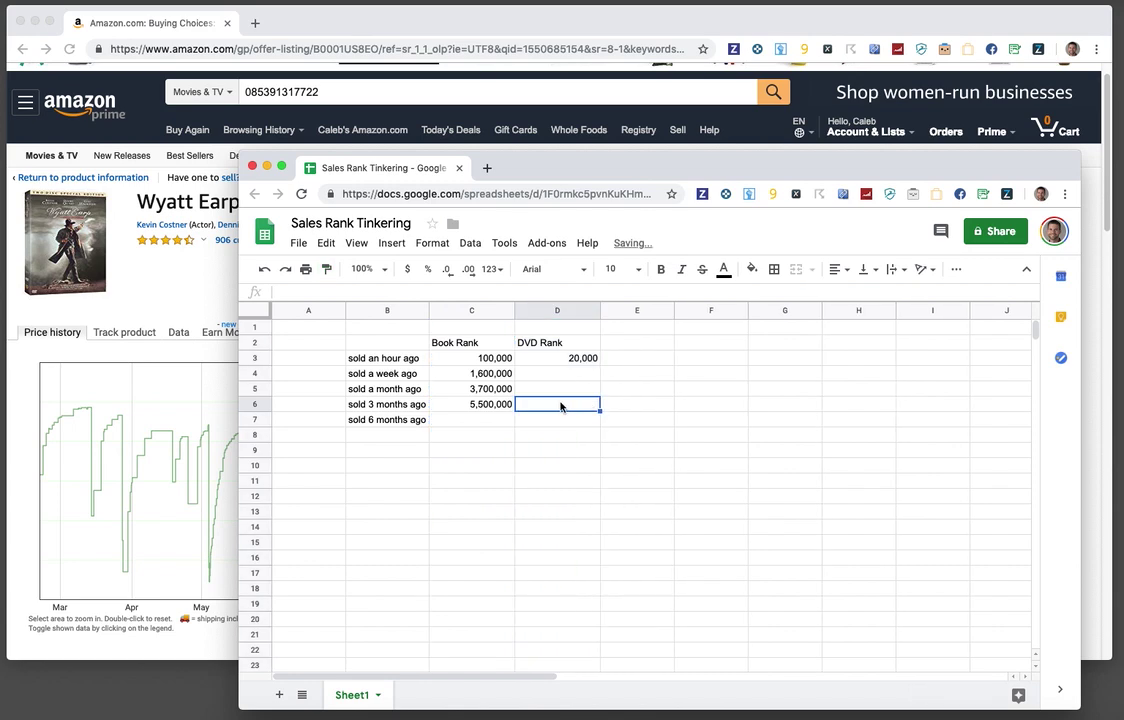
- Check the Wyatt Earp sales rank chart on Amazon, and enter 100,000 as the spreadsheet's DVD Rank for "sold a week ago"
left_click(177, 297)
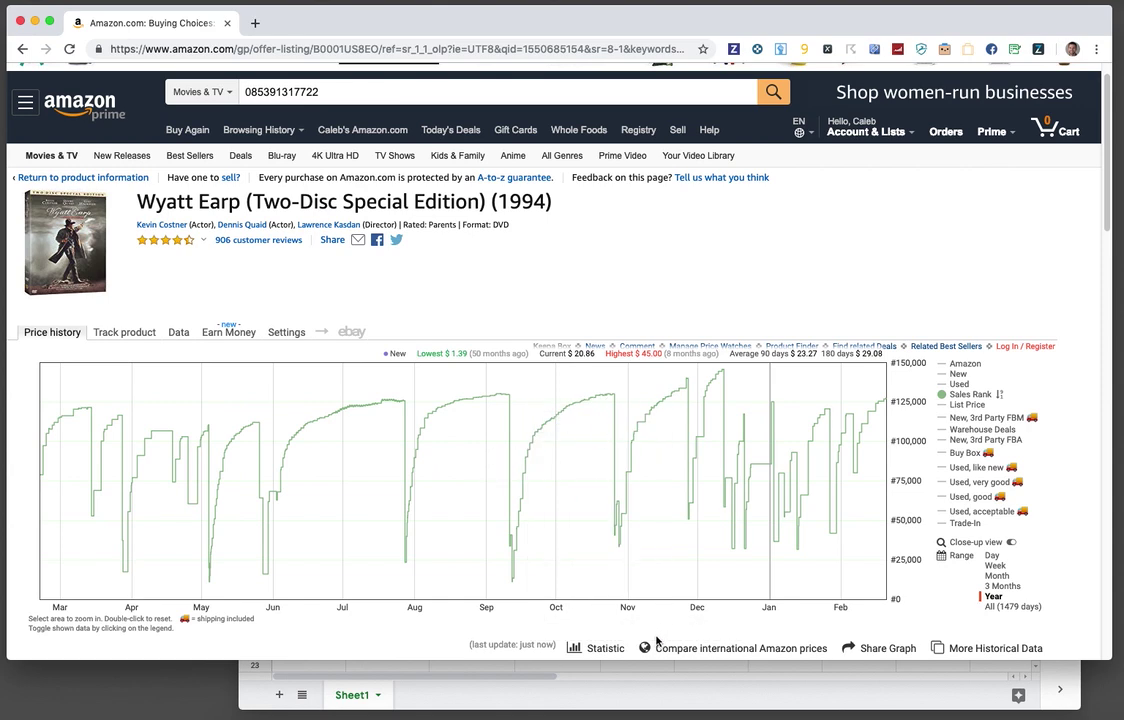
left_click(642, 692)
left_click(551, 373)
type("100,000")
key("Return")
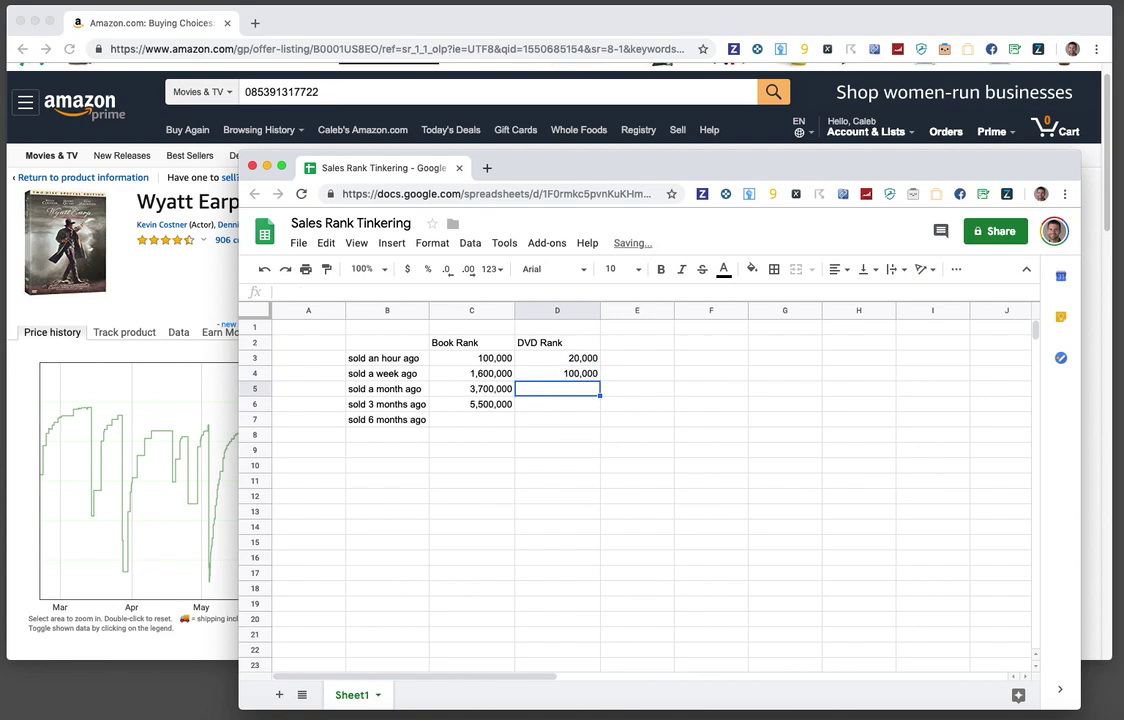
- Check the longer gaps between sales on the Wyatt Earp chart, and enter 125,000 as the DVD Rank for "sold a month ago"
left_click(197, 289)
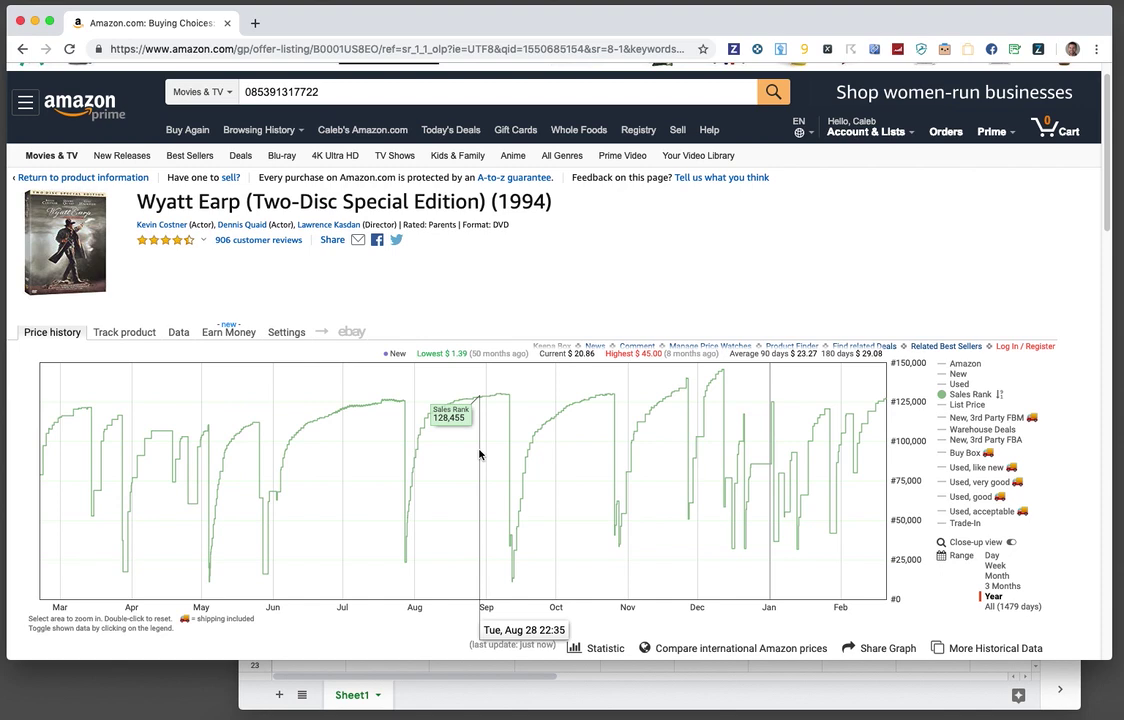
left_click(484, 689)
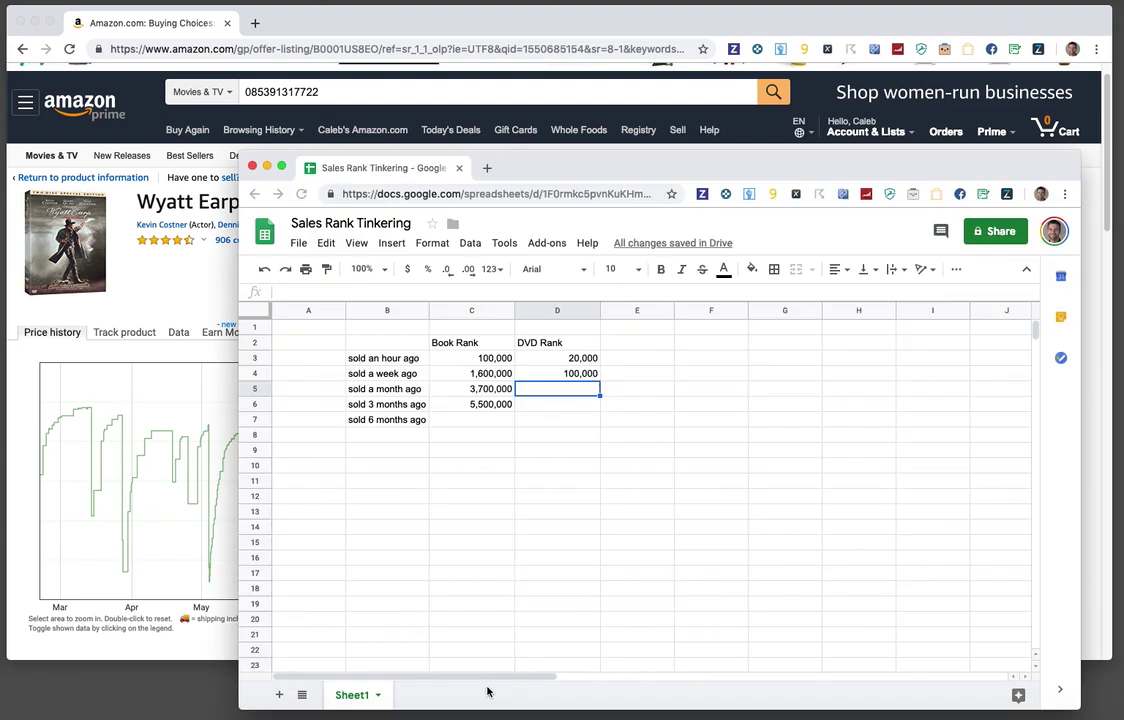
type("125,000")
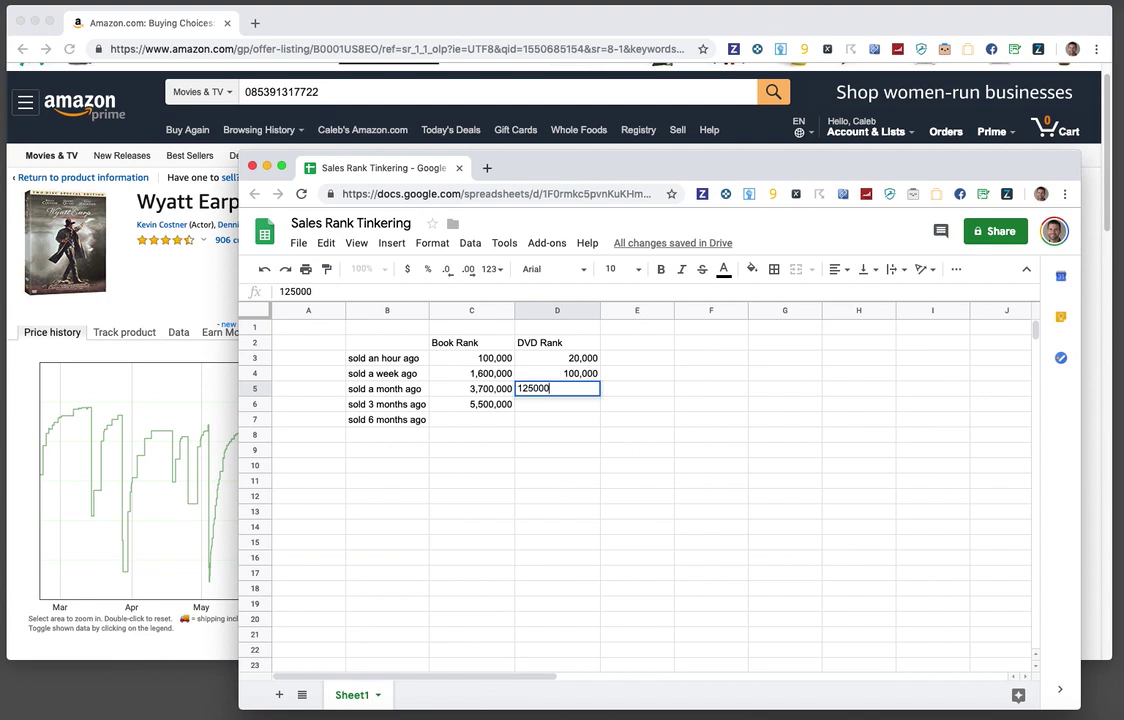
key("Return")
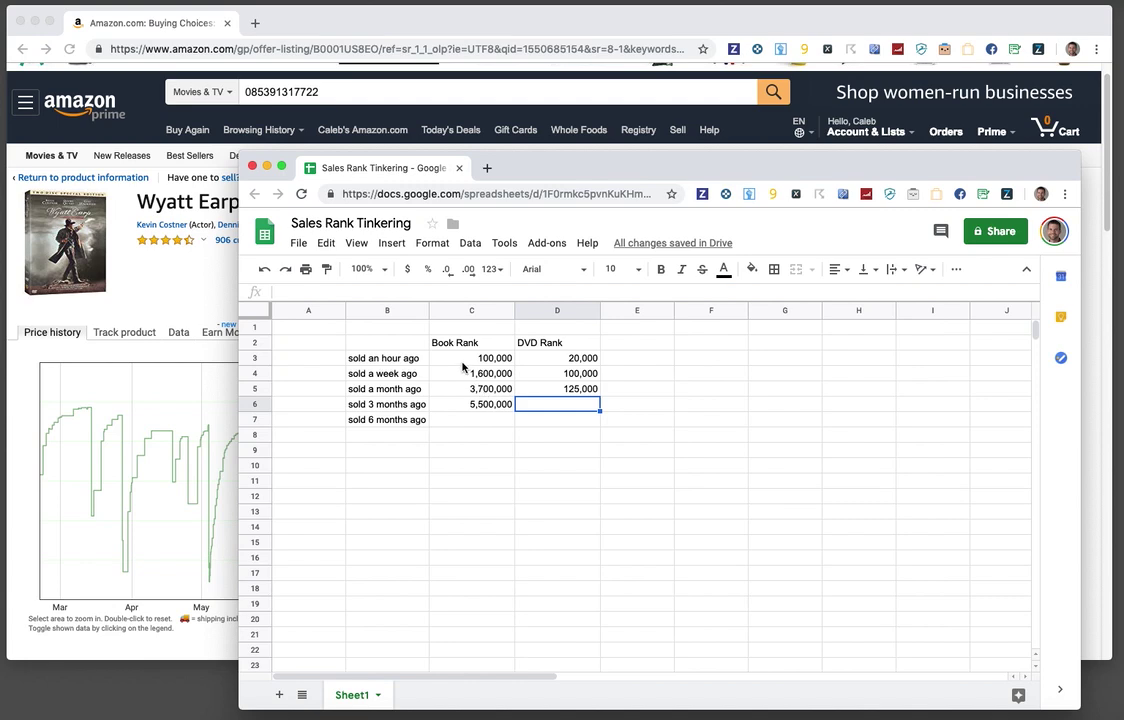
left_click(447, 397)
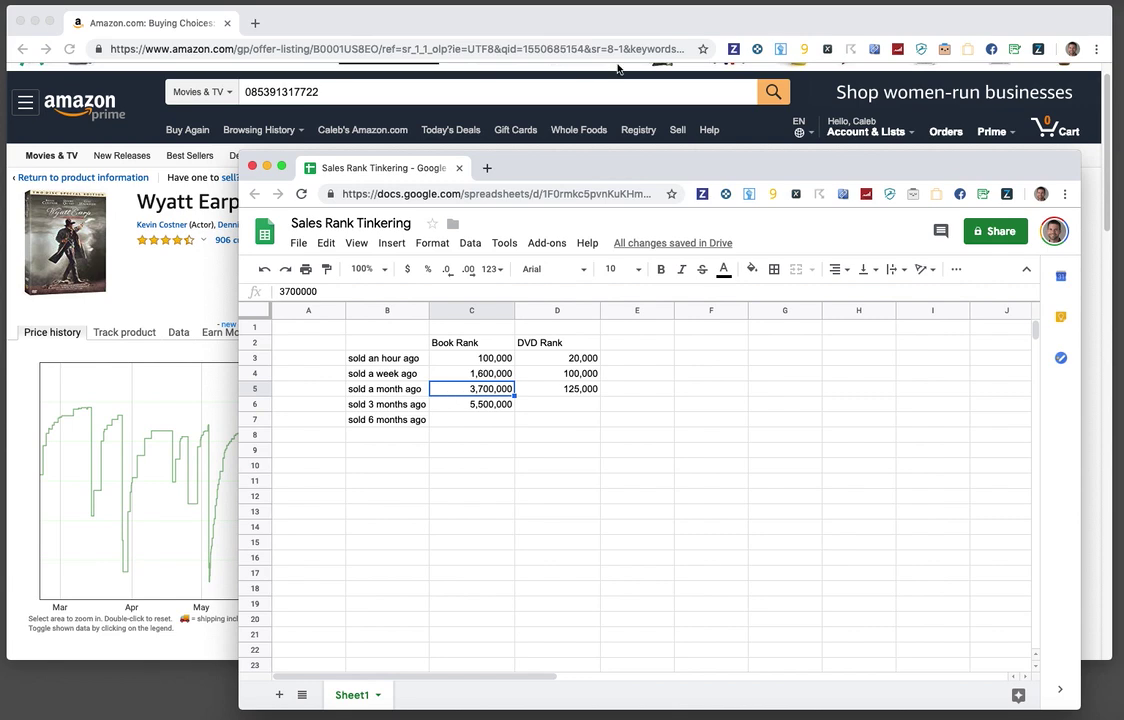
left_click(557, 395)
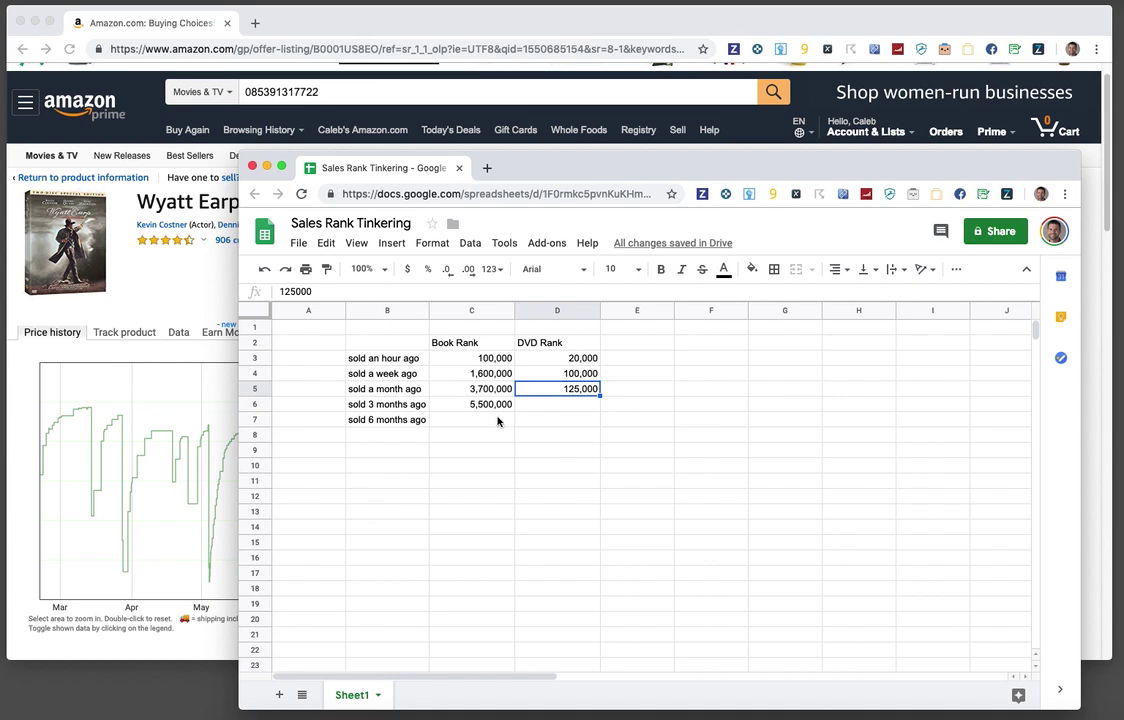
left_click(166, 263)
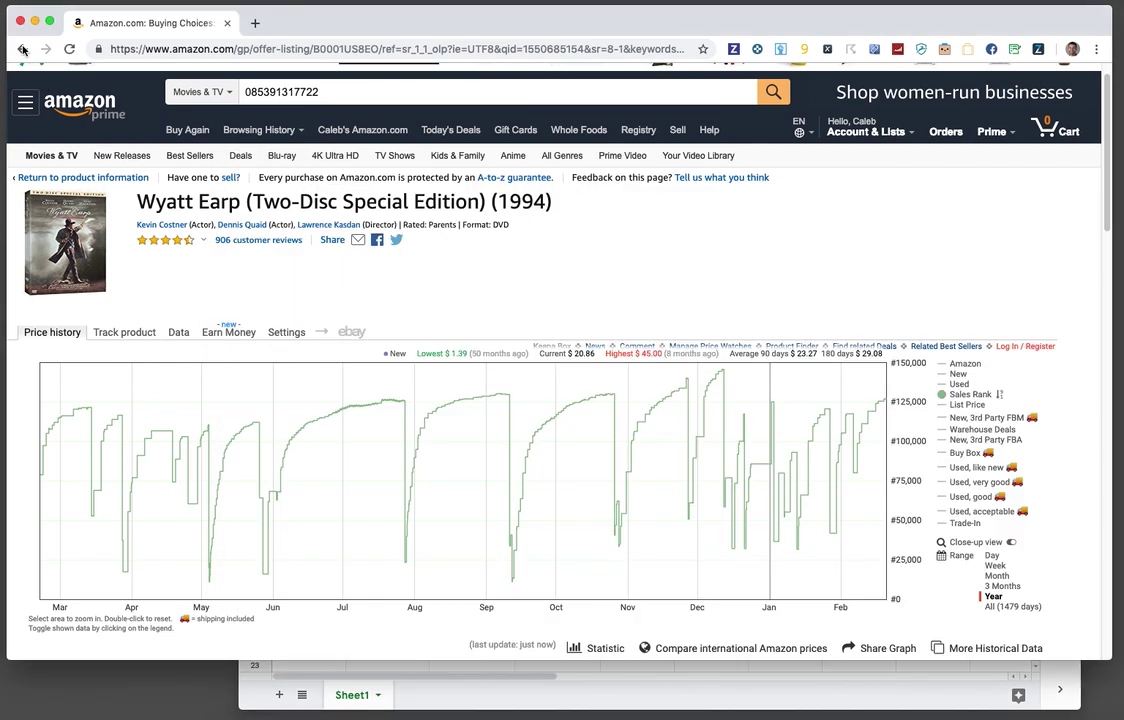
double_click(283, 95)
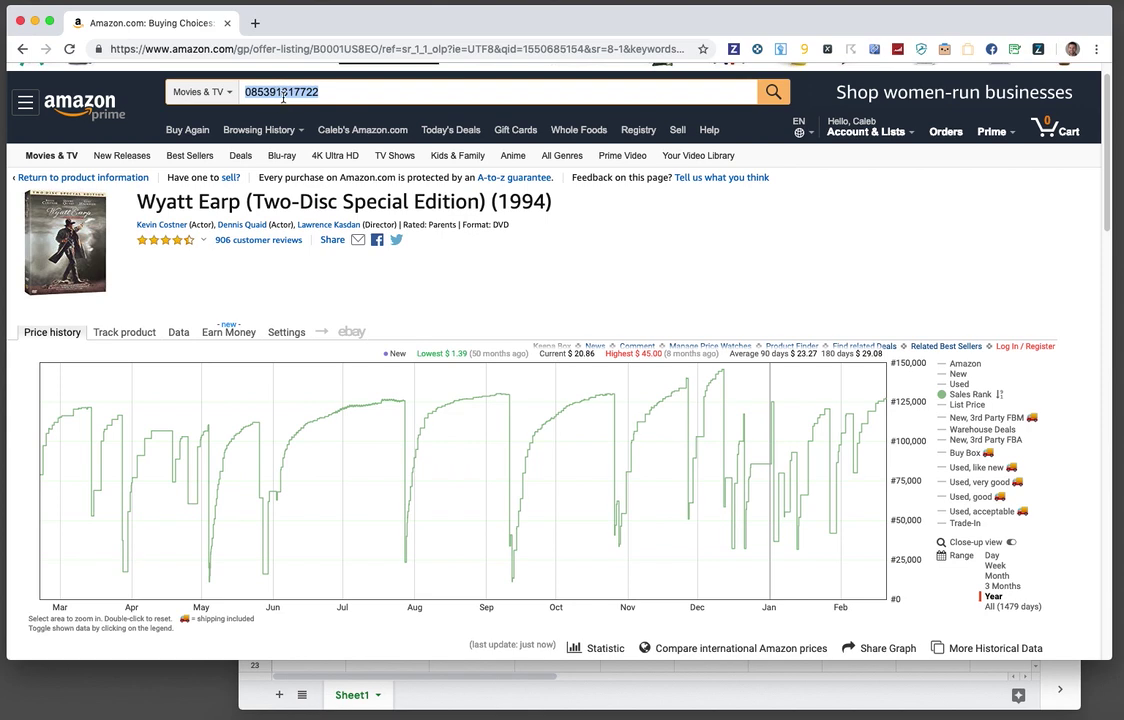
key("super+v")
key("Return")
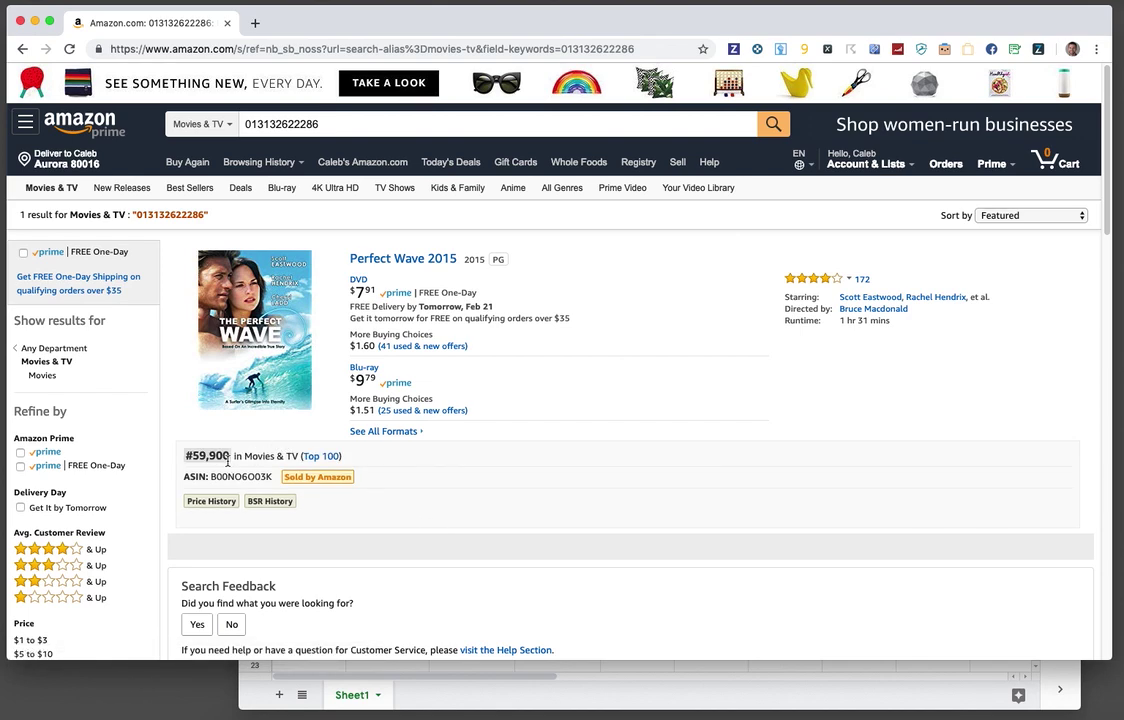
left_click(410, 700)
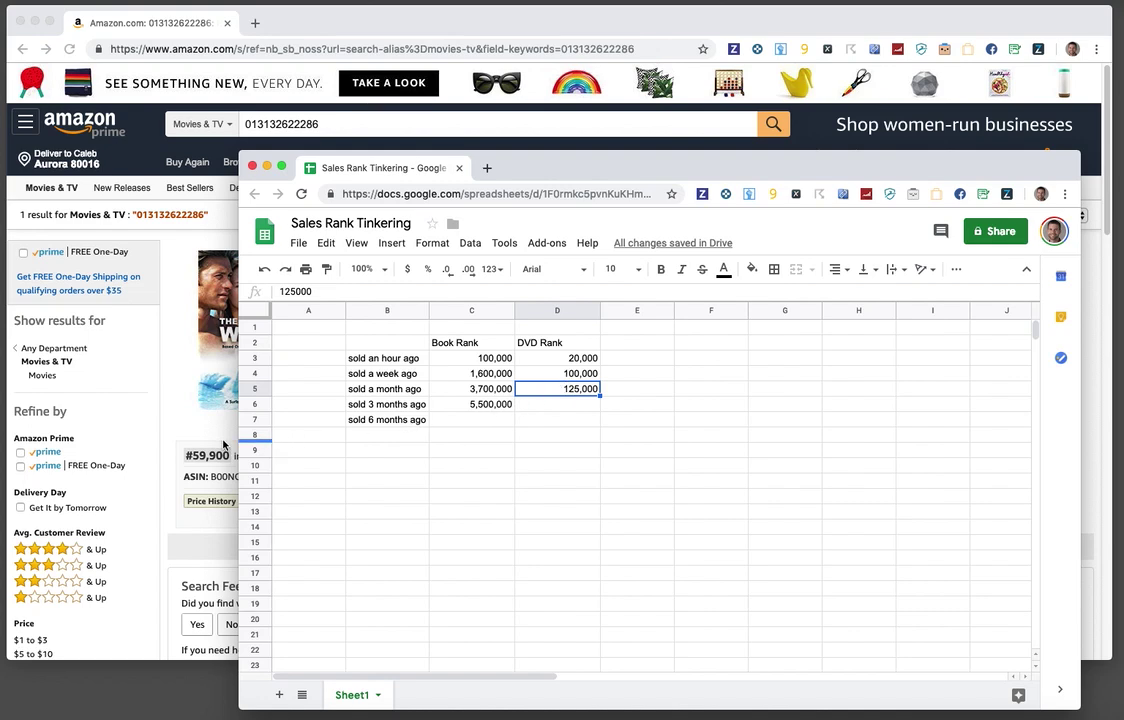
left_click(197, 391)
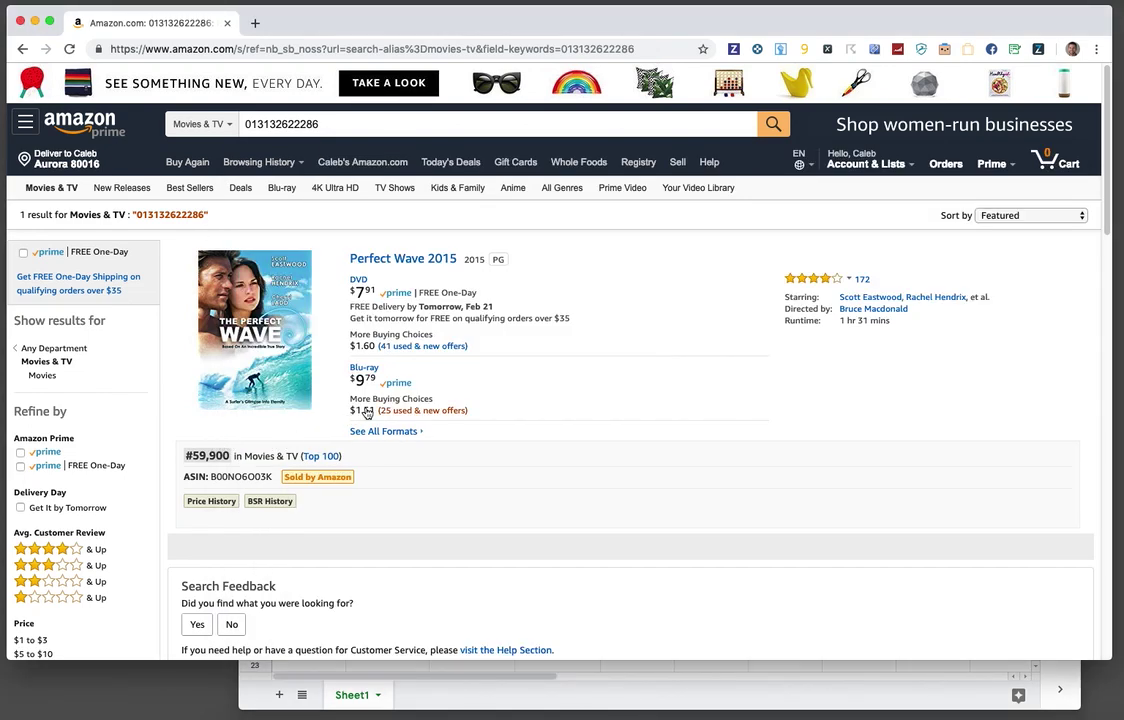
- Open the Perfect Wave DVD's used and new offers and examine one year of its Keepa chart with only the sales rank plotted
left_click(402, 350)
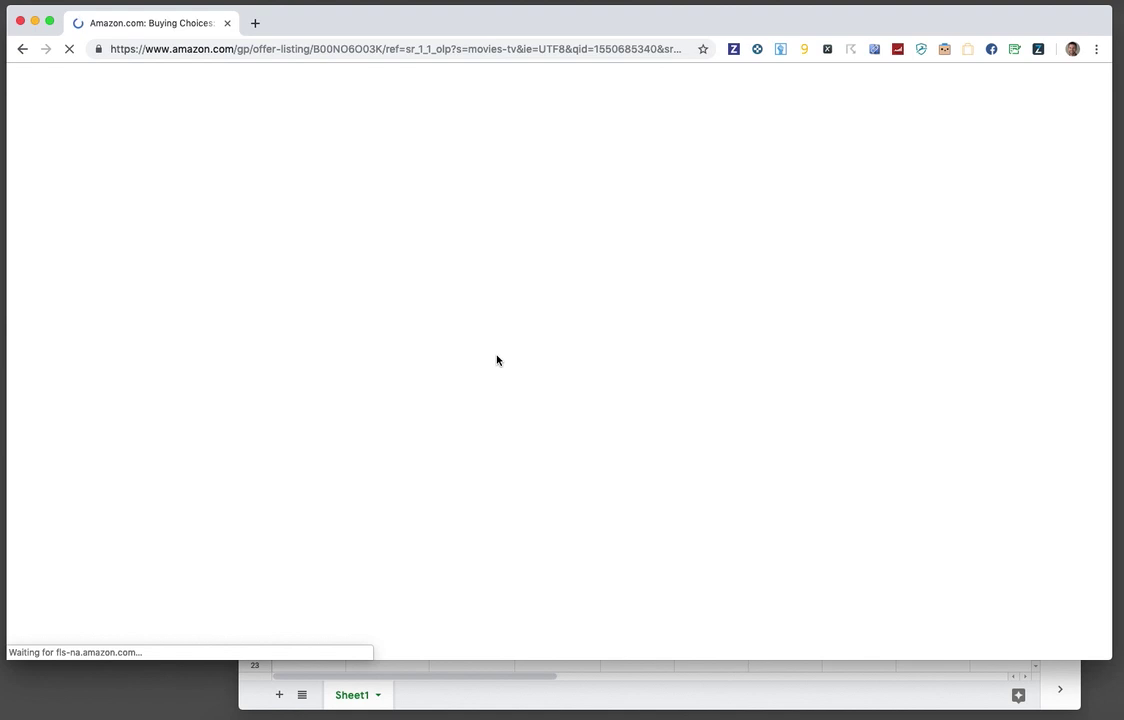
scroll(560, 322, "down", 1)
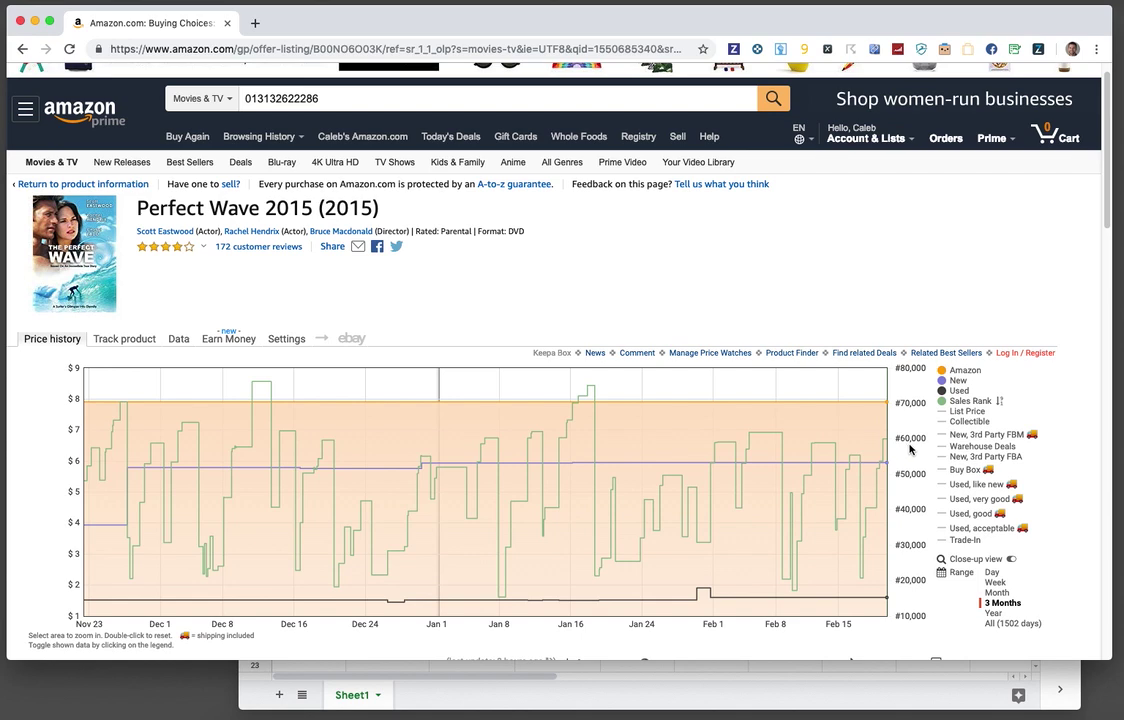
left_click(993, 613)
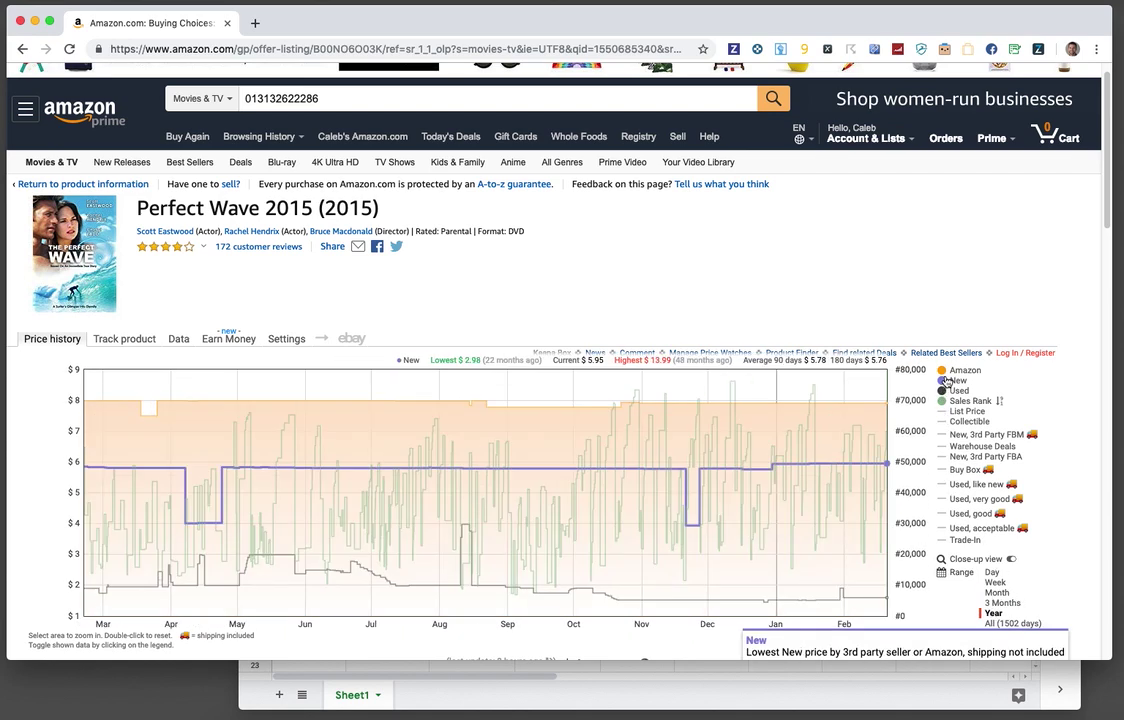
left_click(946, 381)
left_click(950, 391)
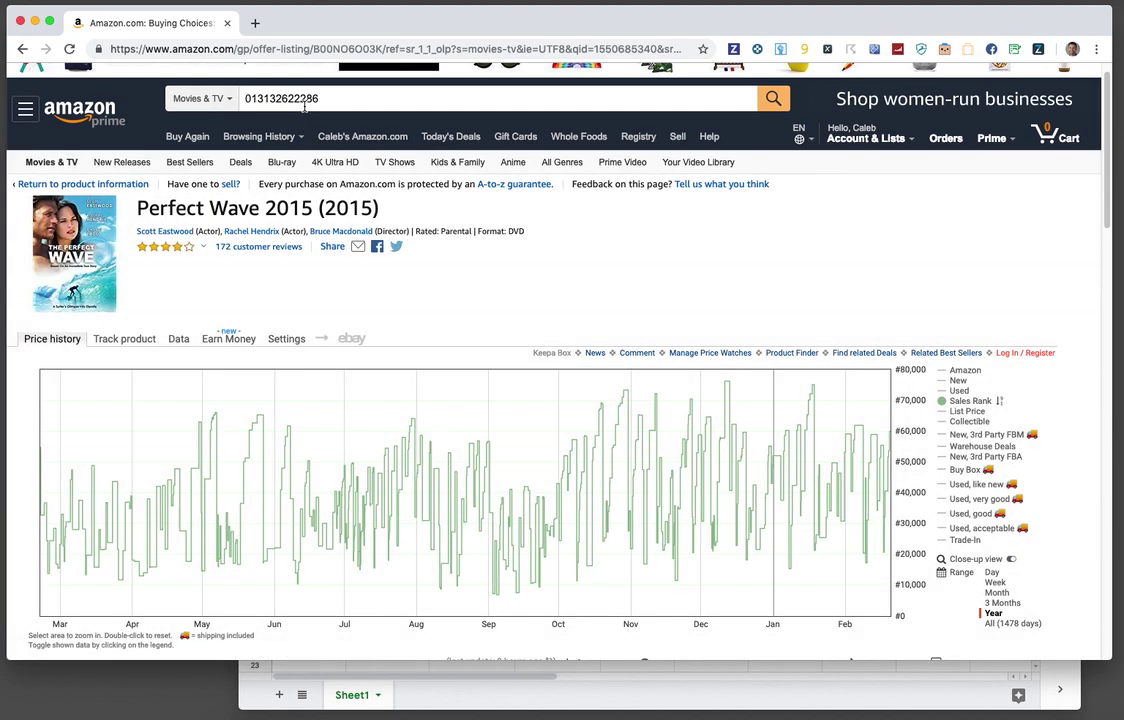
double_click(305, 107)
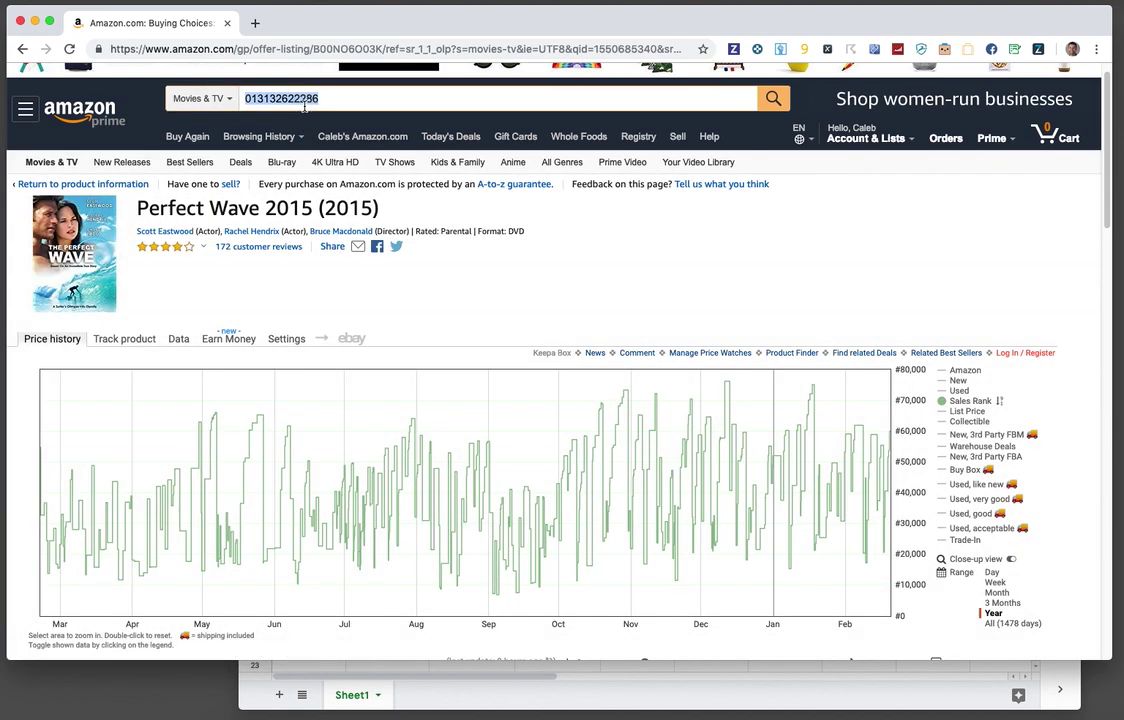
key("super+v")
key("Return")
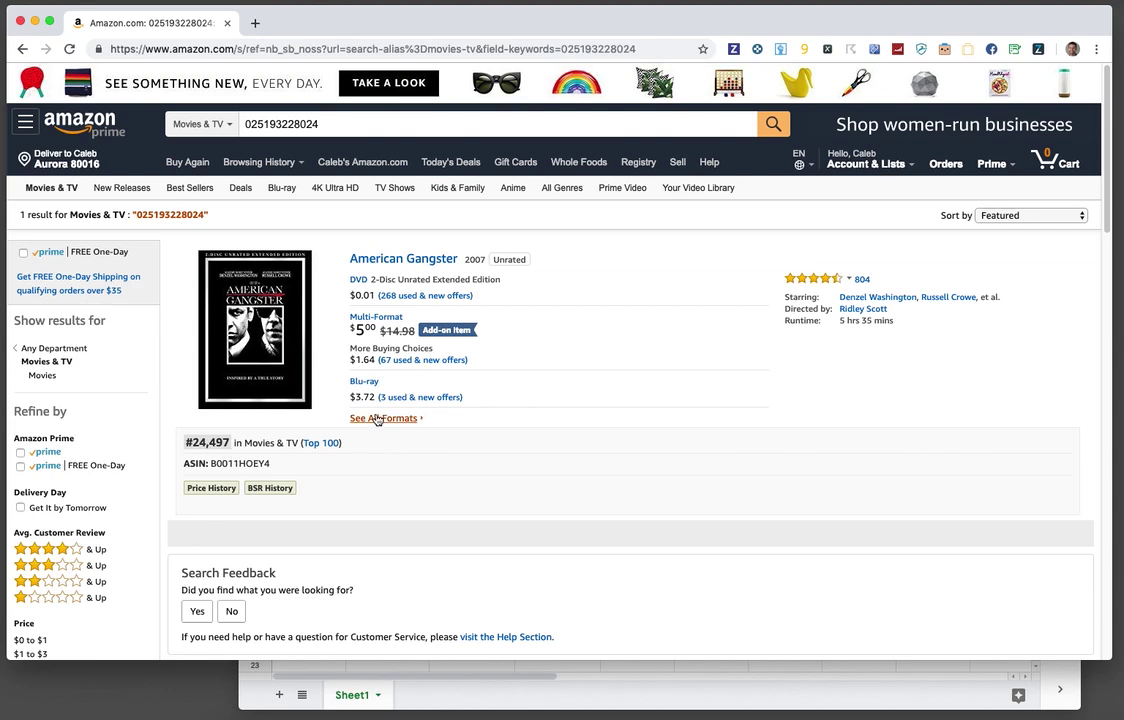
left_click(395, 360)
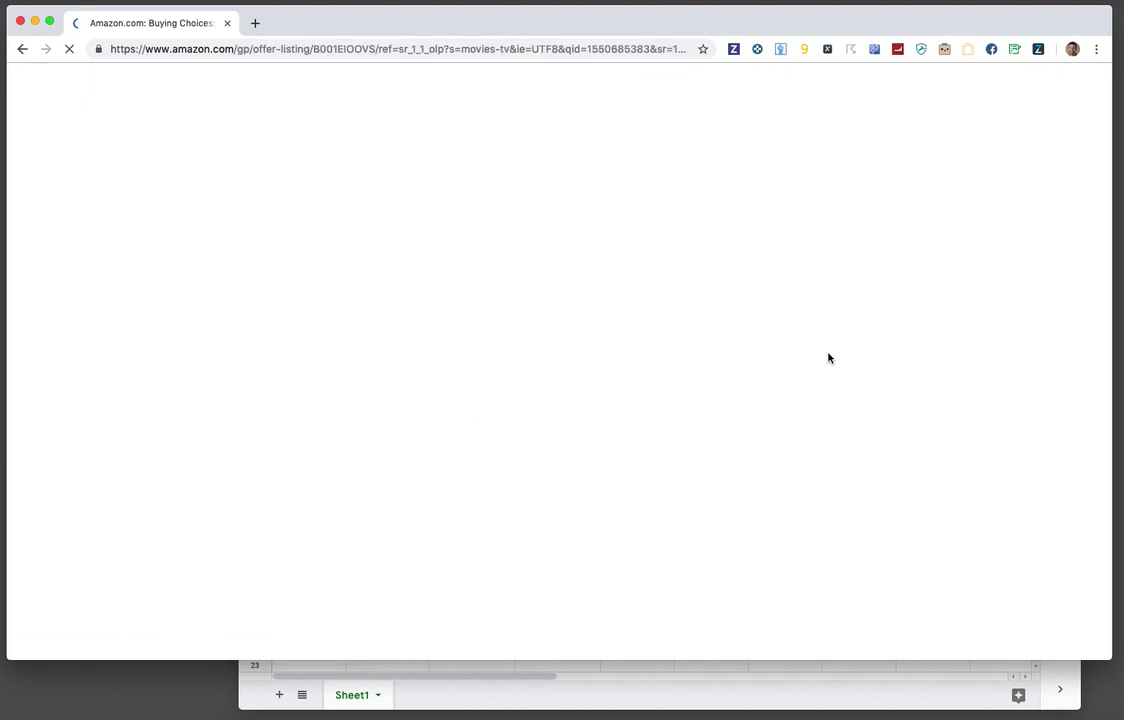
scroll(849, 369, "down", 1)
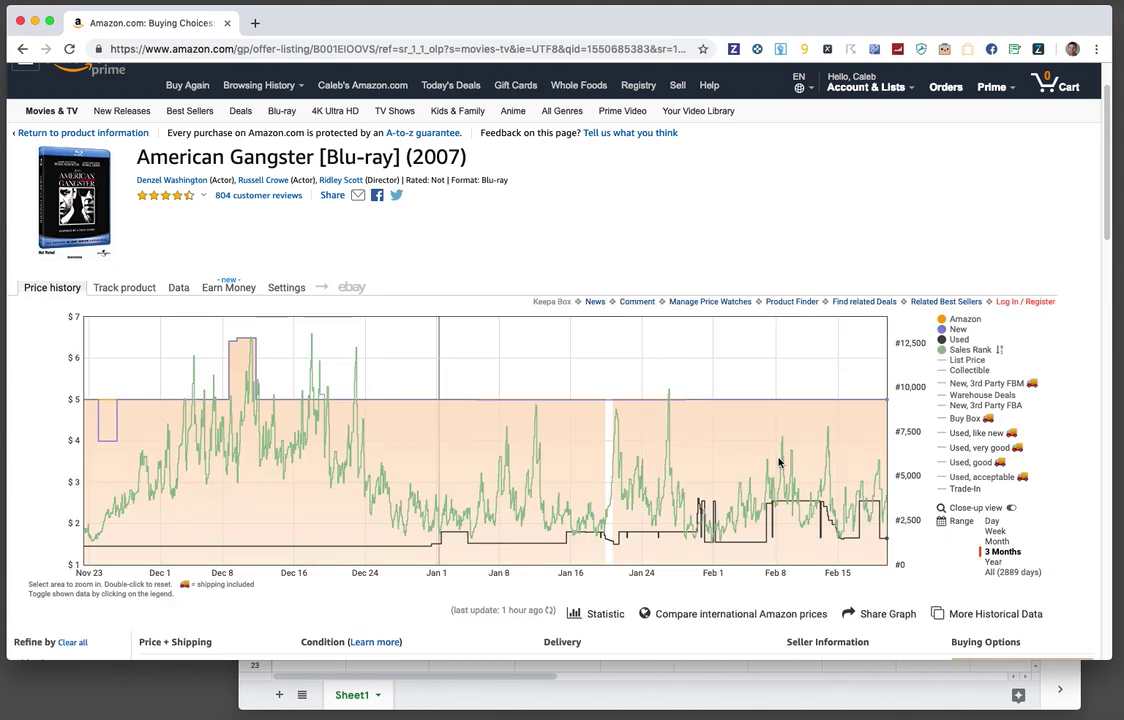
left_click(22, 49)
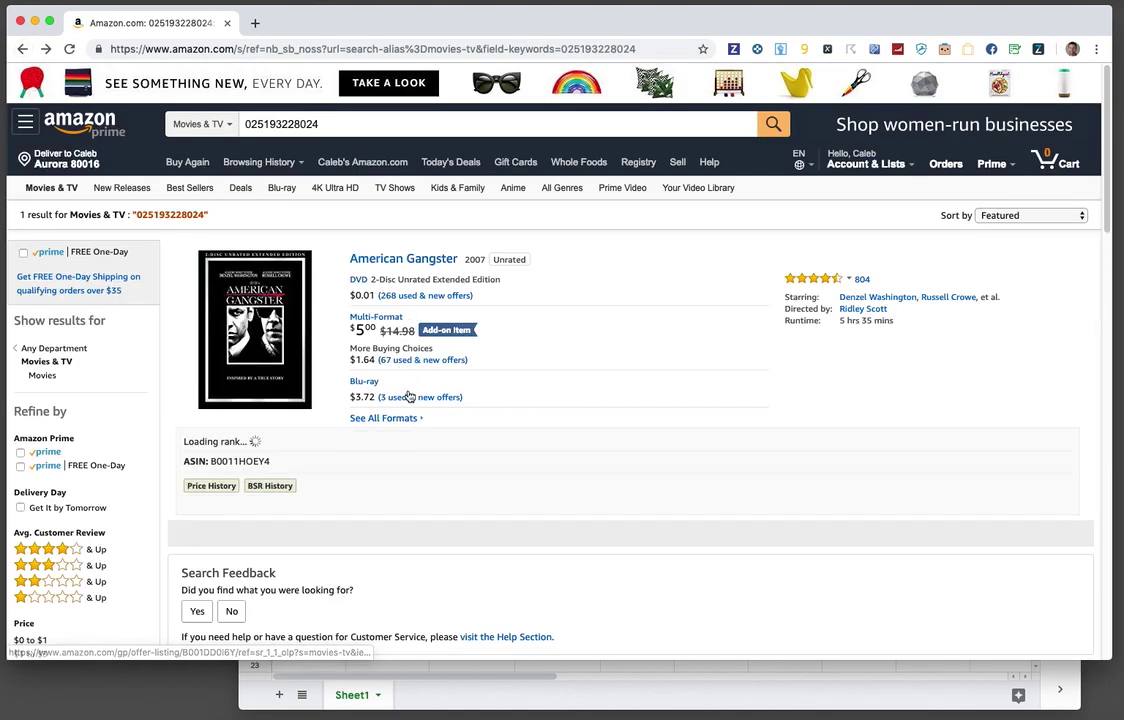
- Open the American Gangster two-disc DVD's used and new offers, examine its sales rank over the last week, and return to the results
left_click(390, 296)
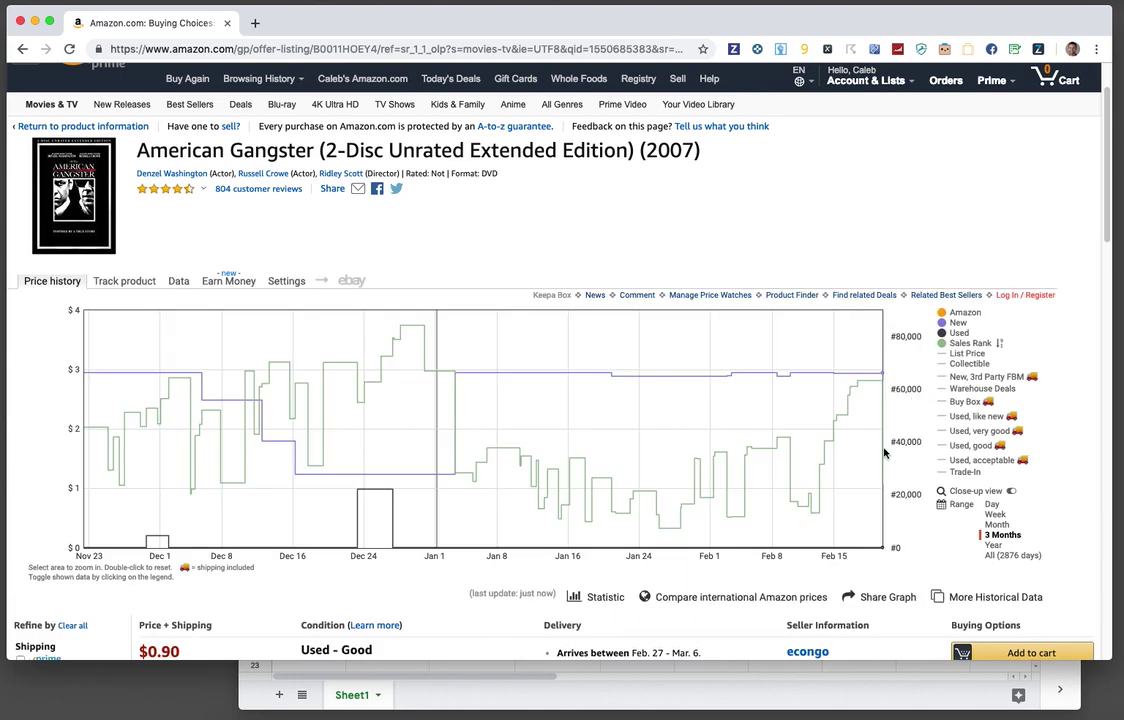
left_click(995, 514)
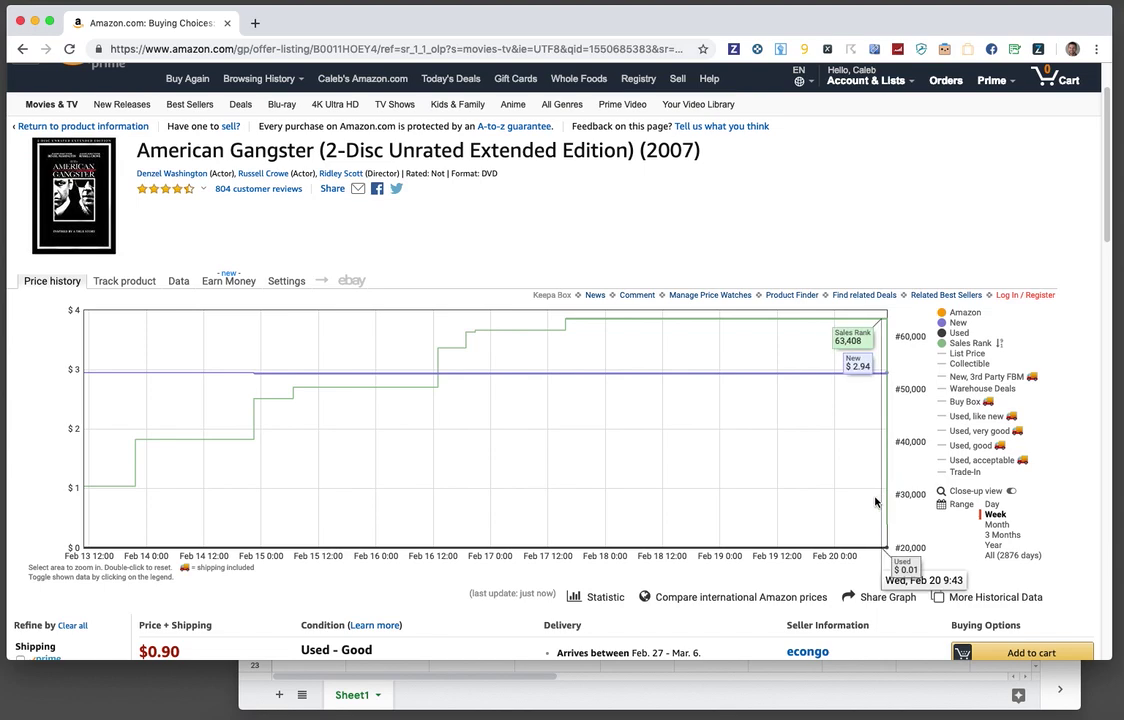
left_click(25, 49)
double_click(341, 117)
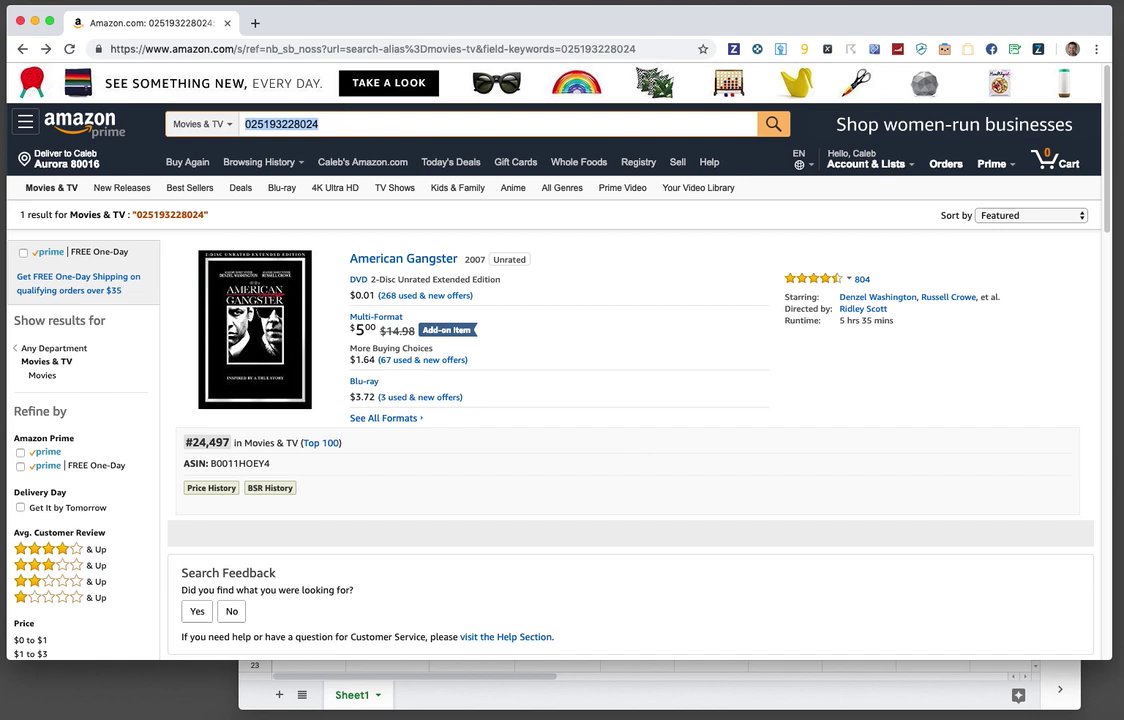
key("super+v")
key("Return")
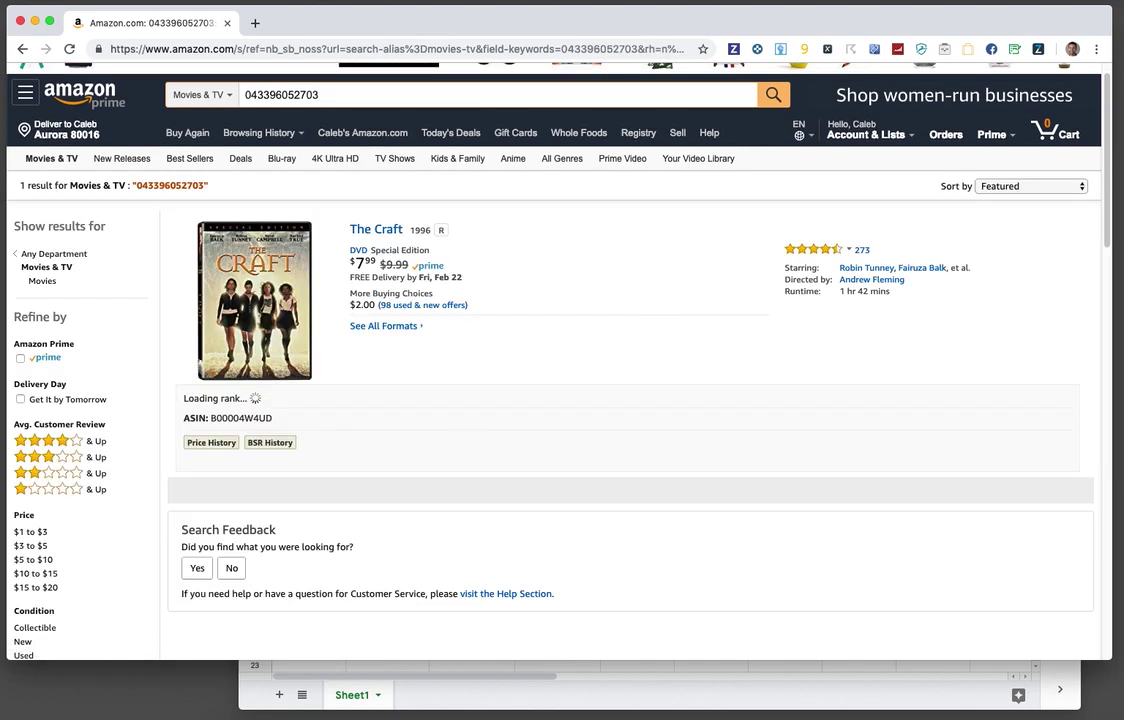
triple_click(323, 95)
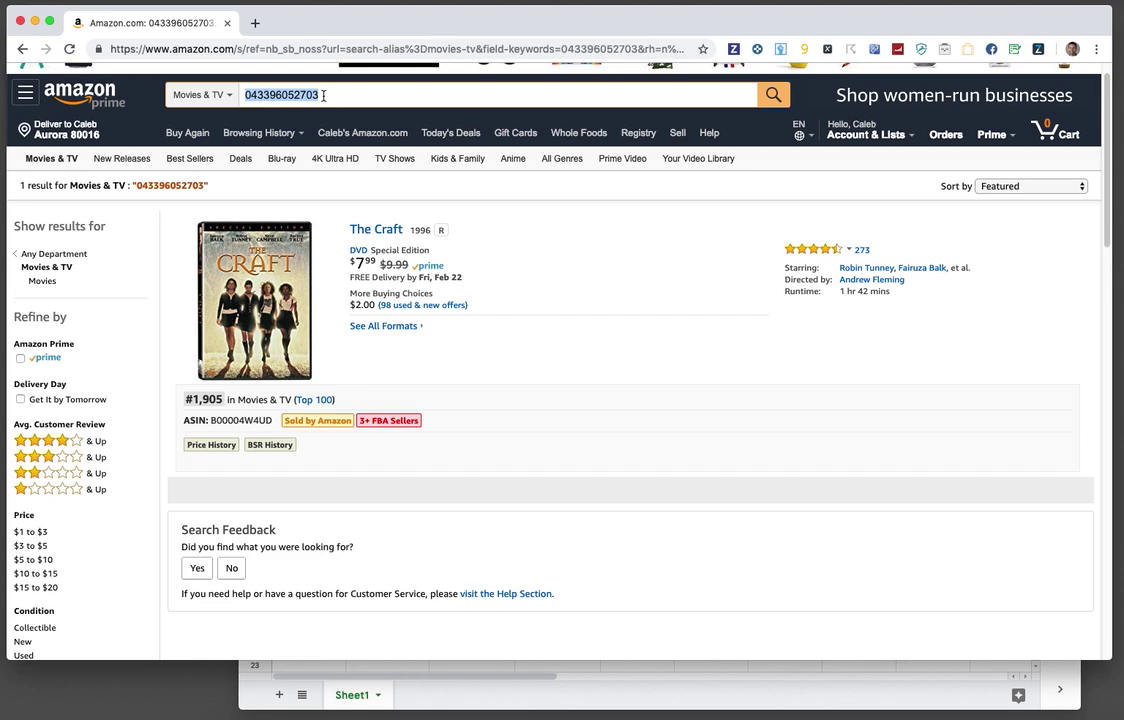
key("super+v")
key("Return")
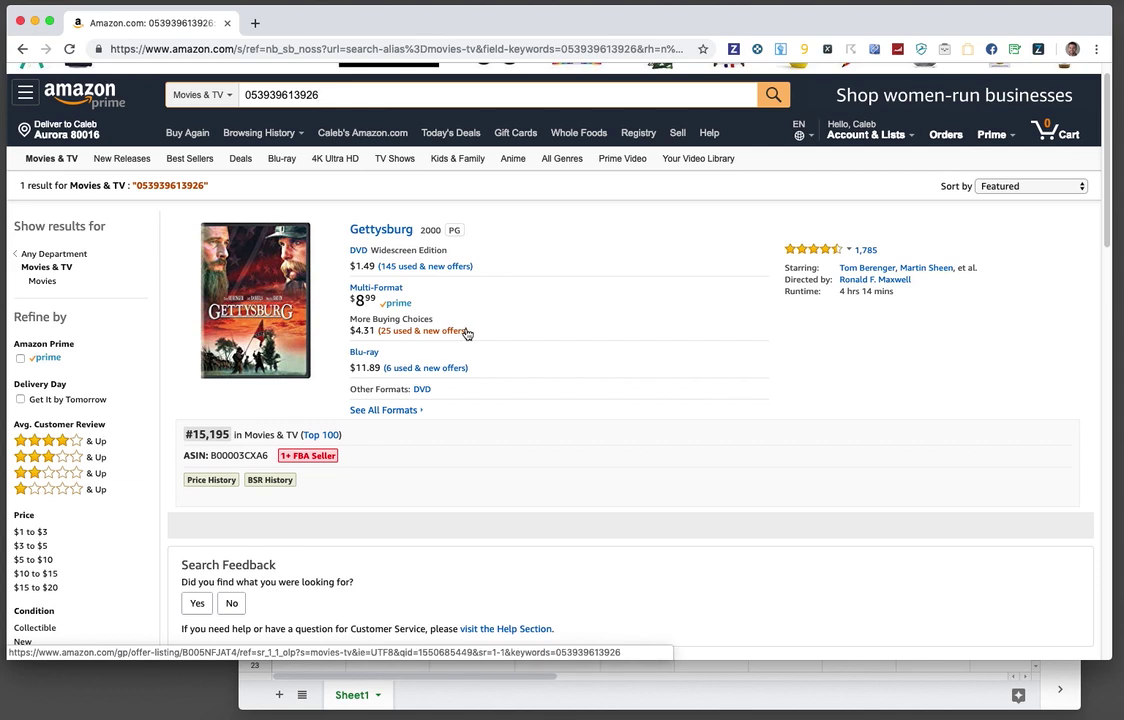
type("085391632221")
key("Return")
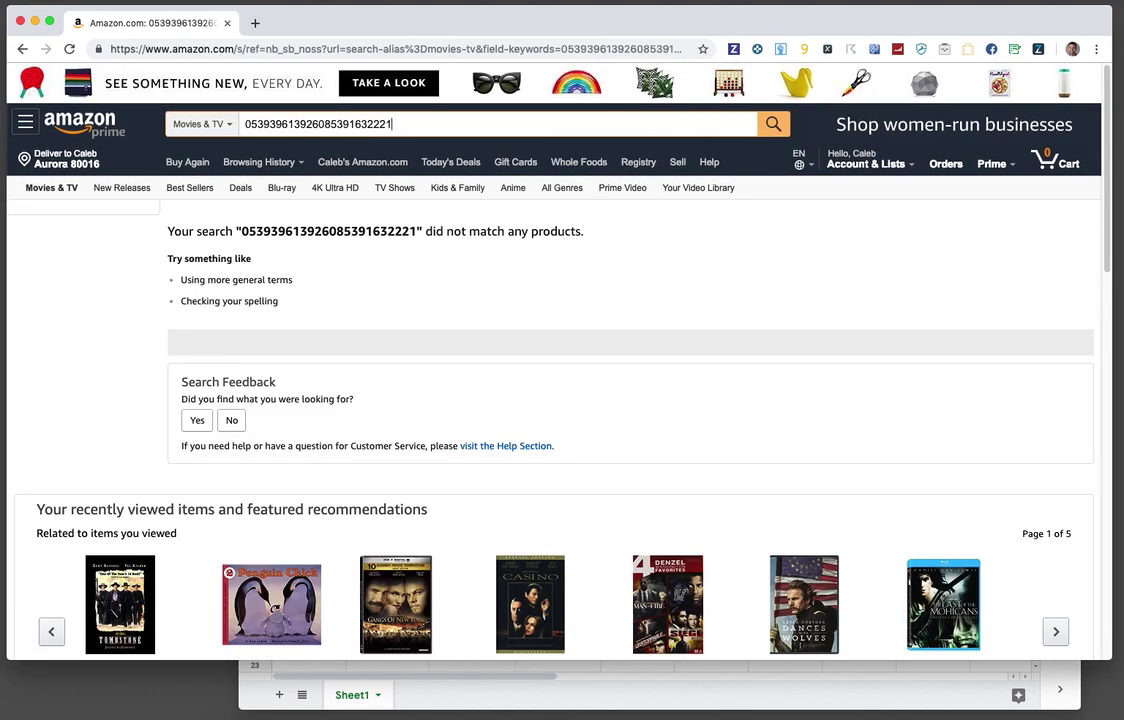
left_click(464, 330)
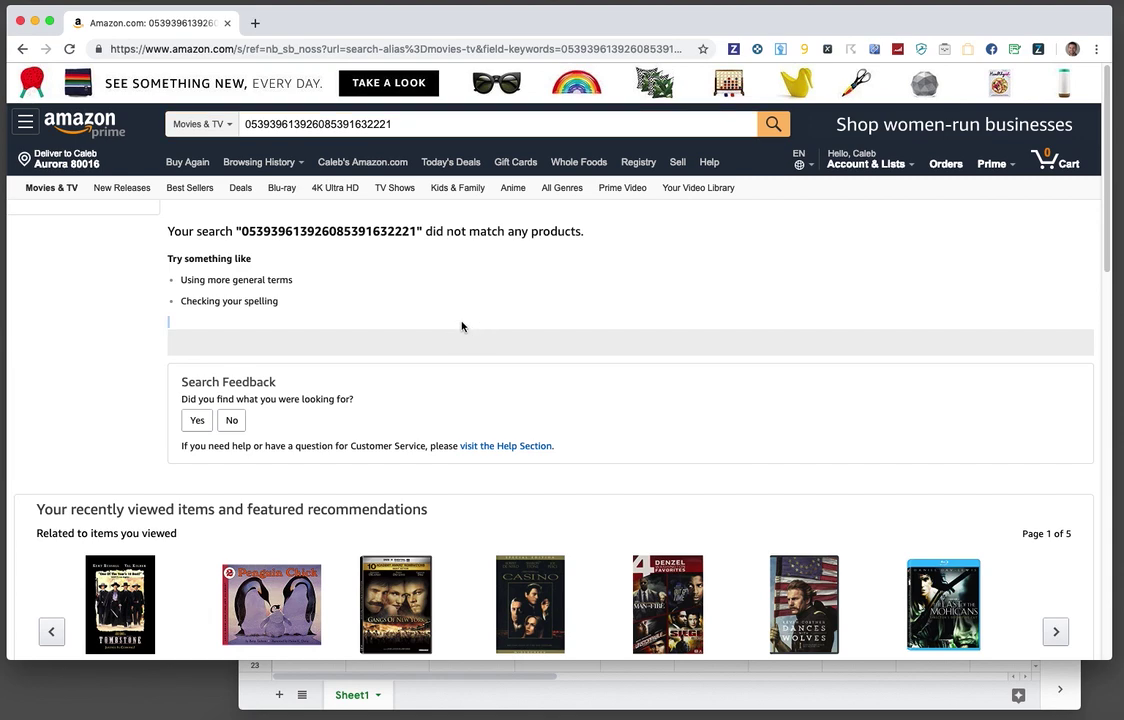
double_click(360, 131)
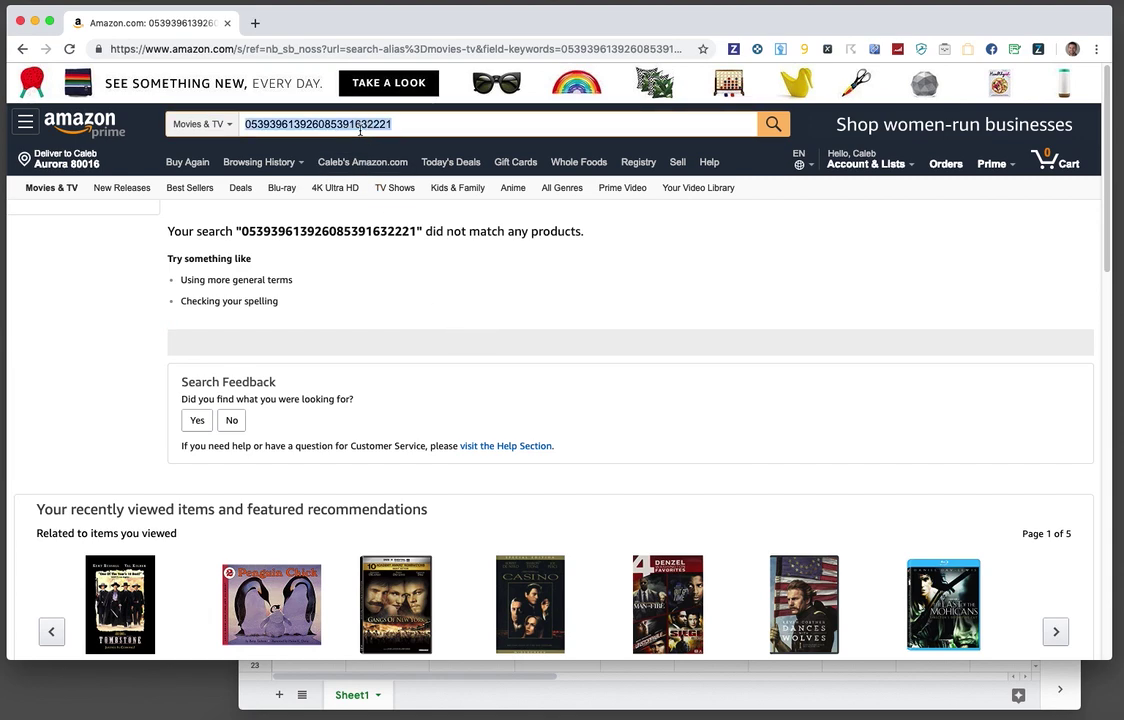
key("super+v")
key("Return")
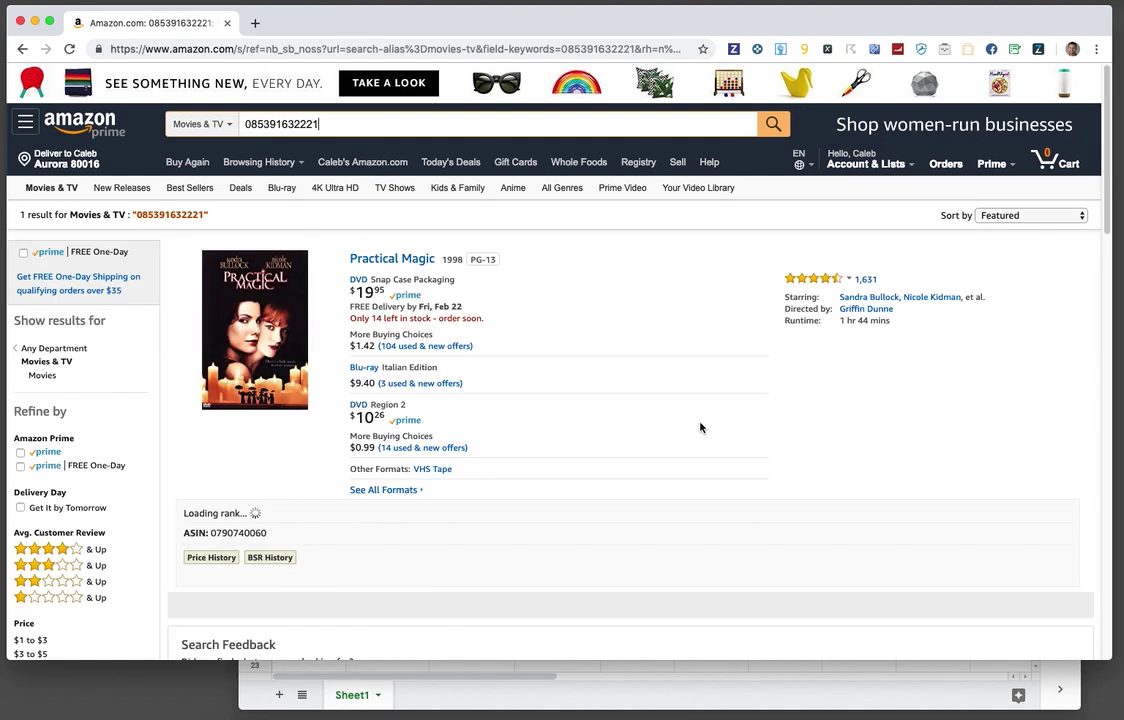
double_click(305, 121)
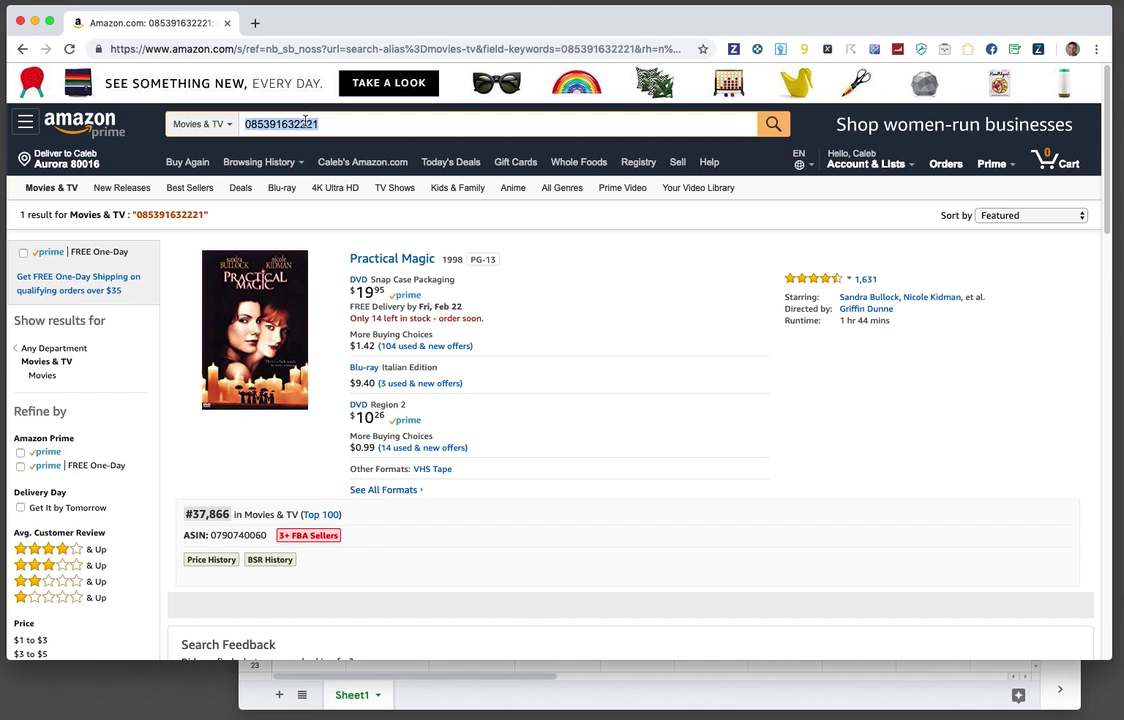
key("super+v")
key("Return")
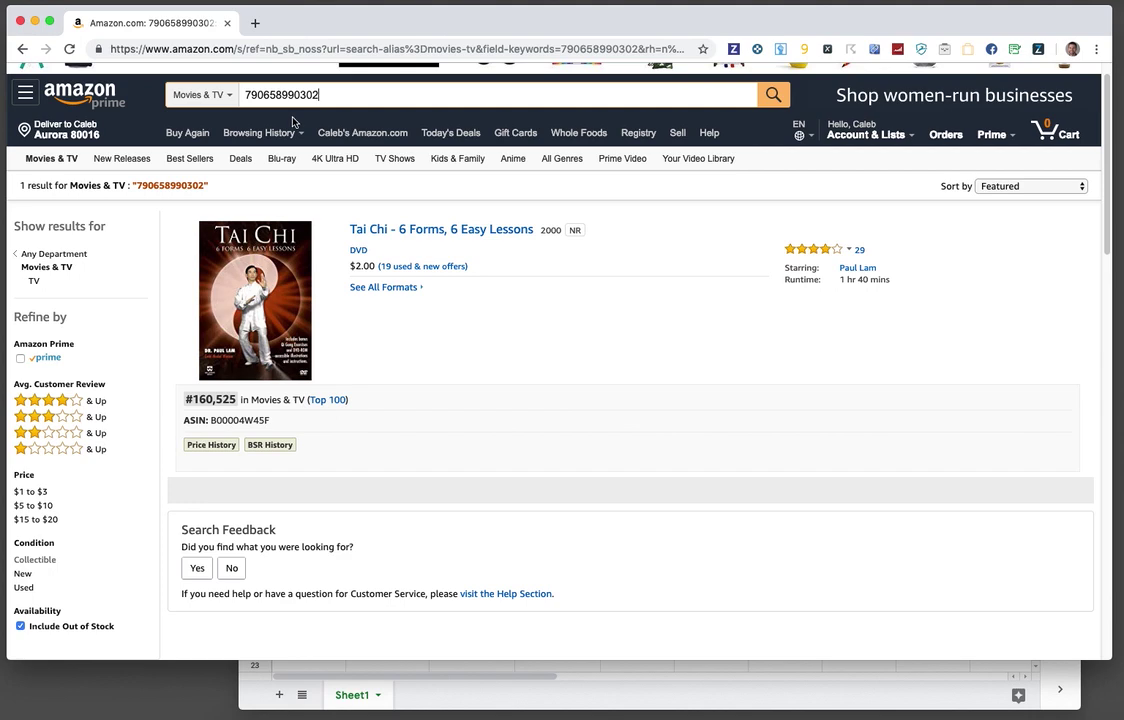
- Open the Tai Chi DVD's used and new offers and examine one year of its Keepa chart with only the sales rank plotted
left_click(420, 267)
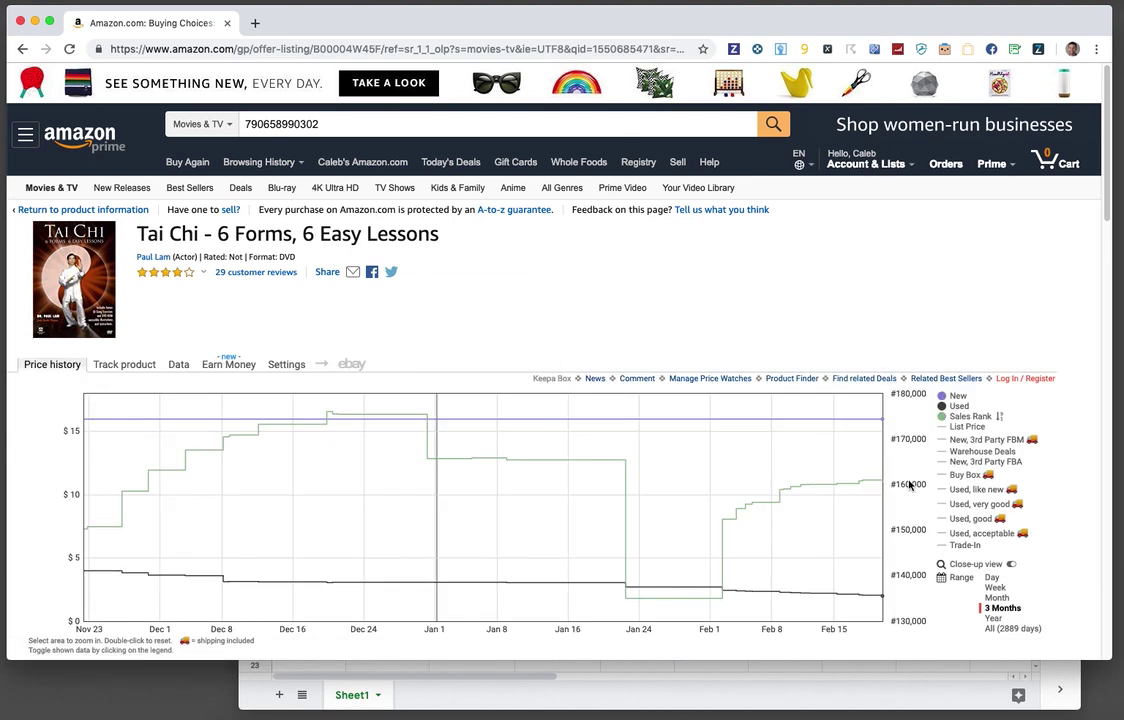
left_click(993, 618)
left_click(958, 406)
left_click(957, 396)
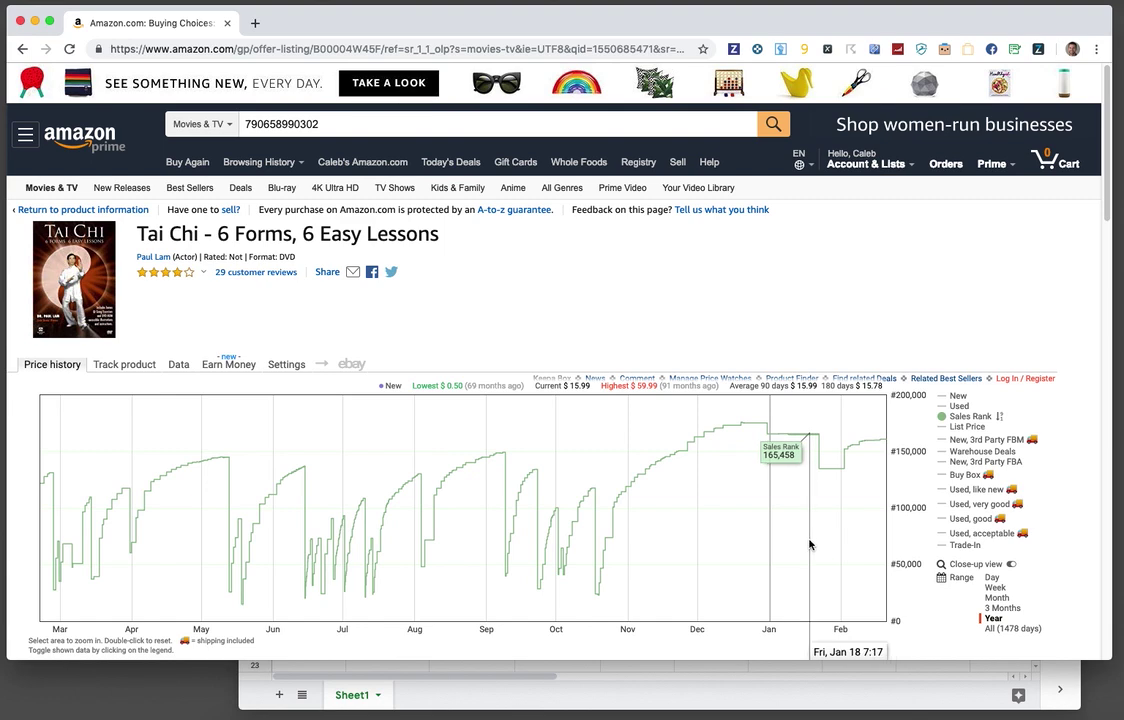
- Switch to the Google Sheets table and enter 160000 as the DVD rank for "sold 3 months ago"
left_click(771, 709)
left_click(573, 408)
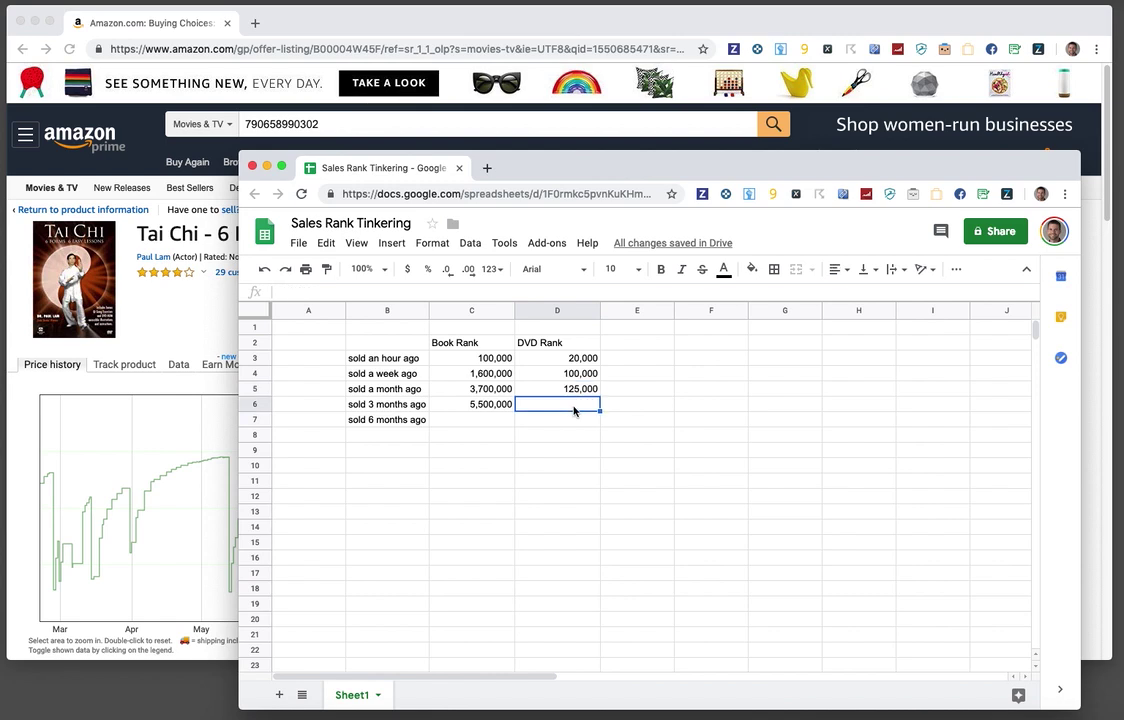
type("160000")
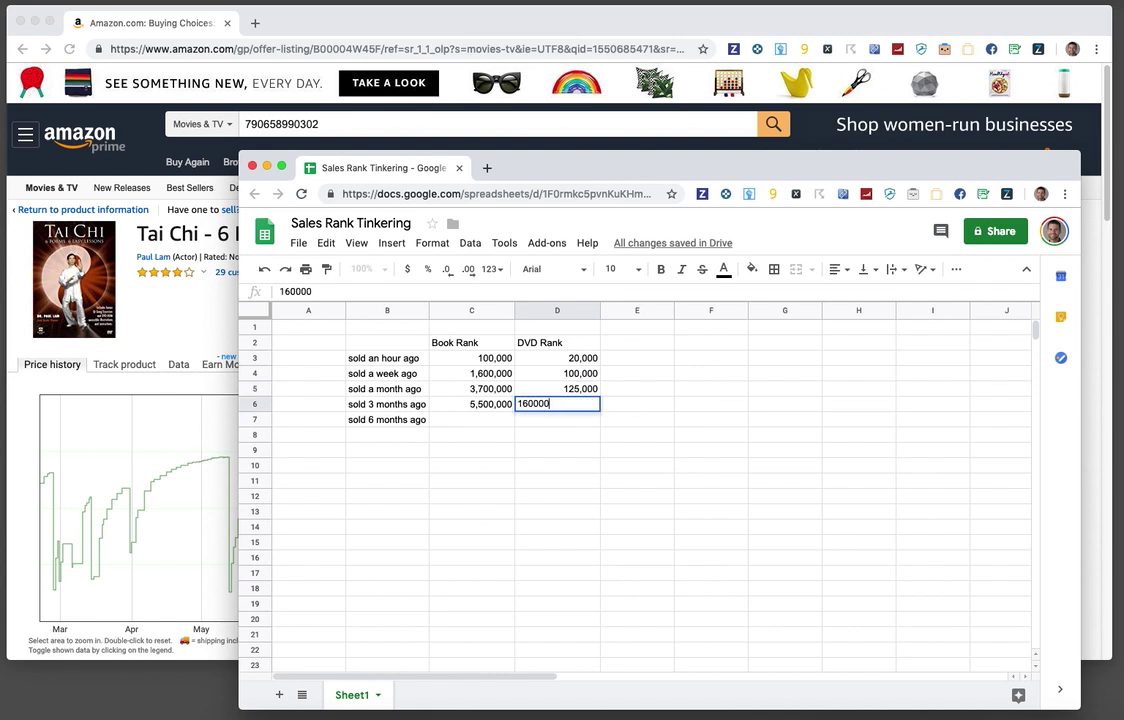
key("Return")
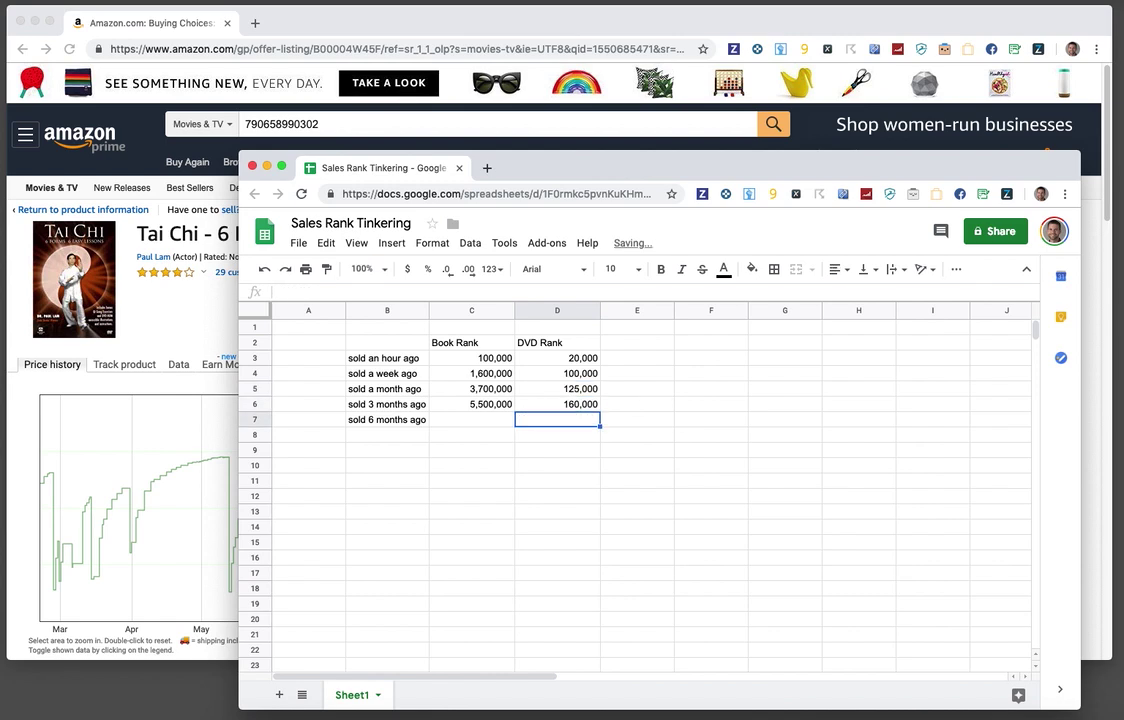
left_click(289, 119)
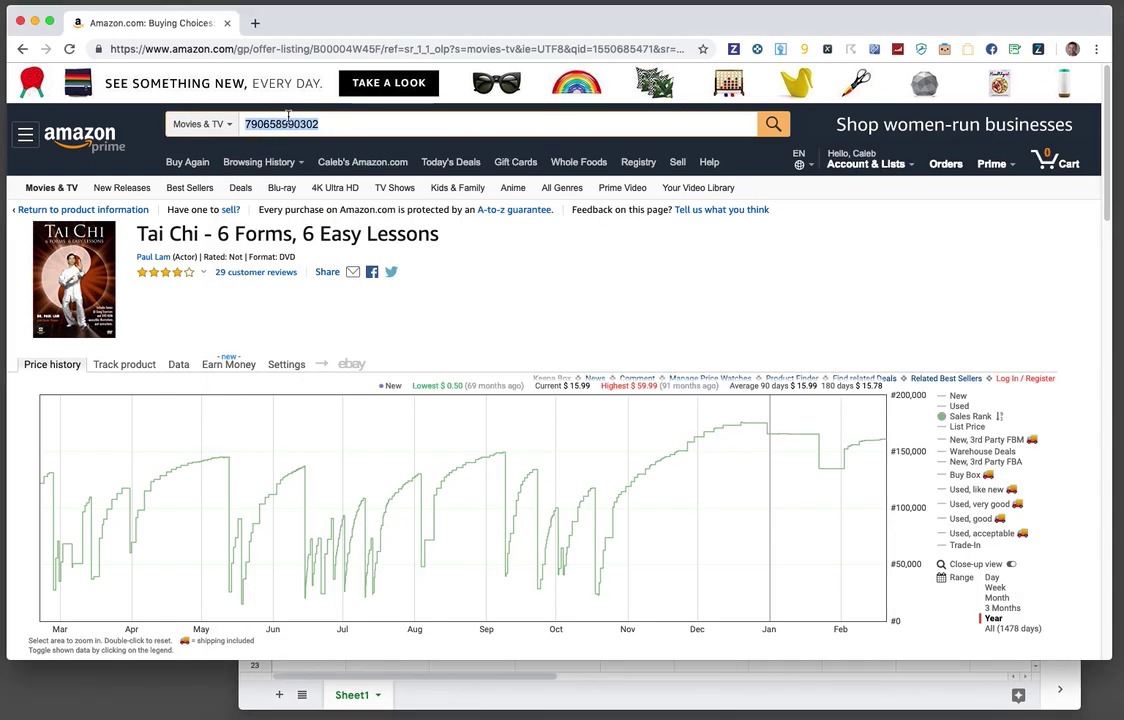
key("ctrl+v")
key("Return")
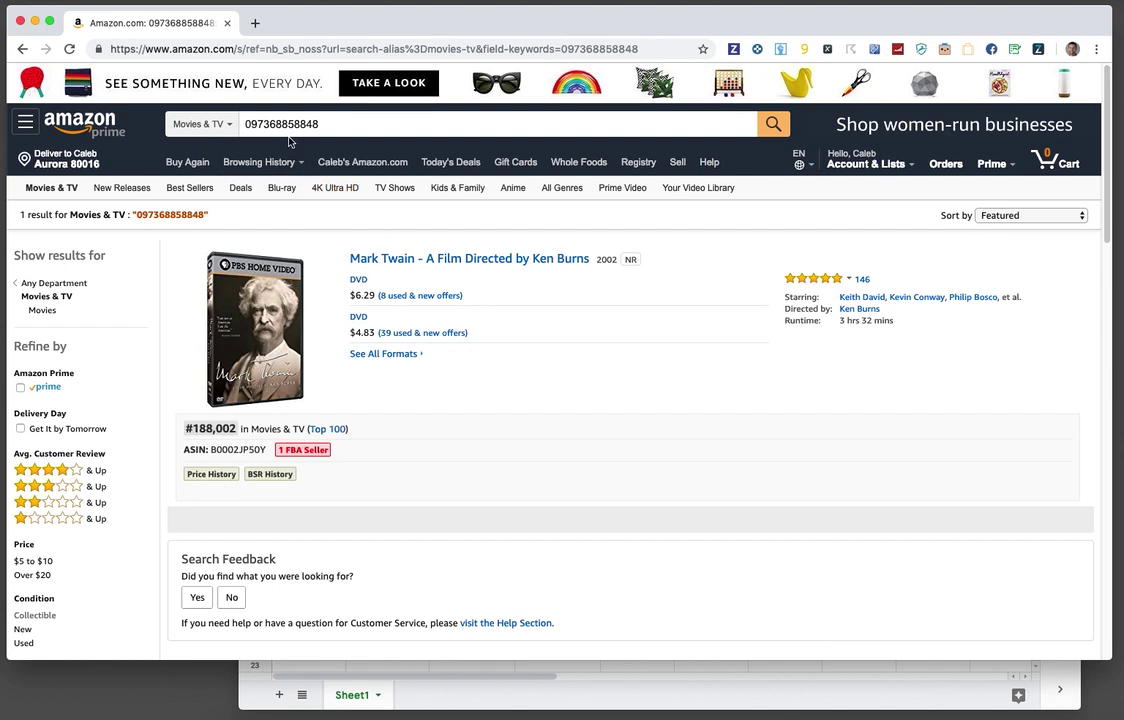
- Open the Mark Twain DVD's used and new offers and examine one year of its Keepa chart with only the sales rank plotted
left_click(395, 299)
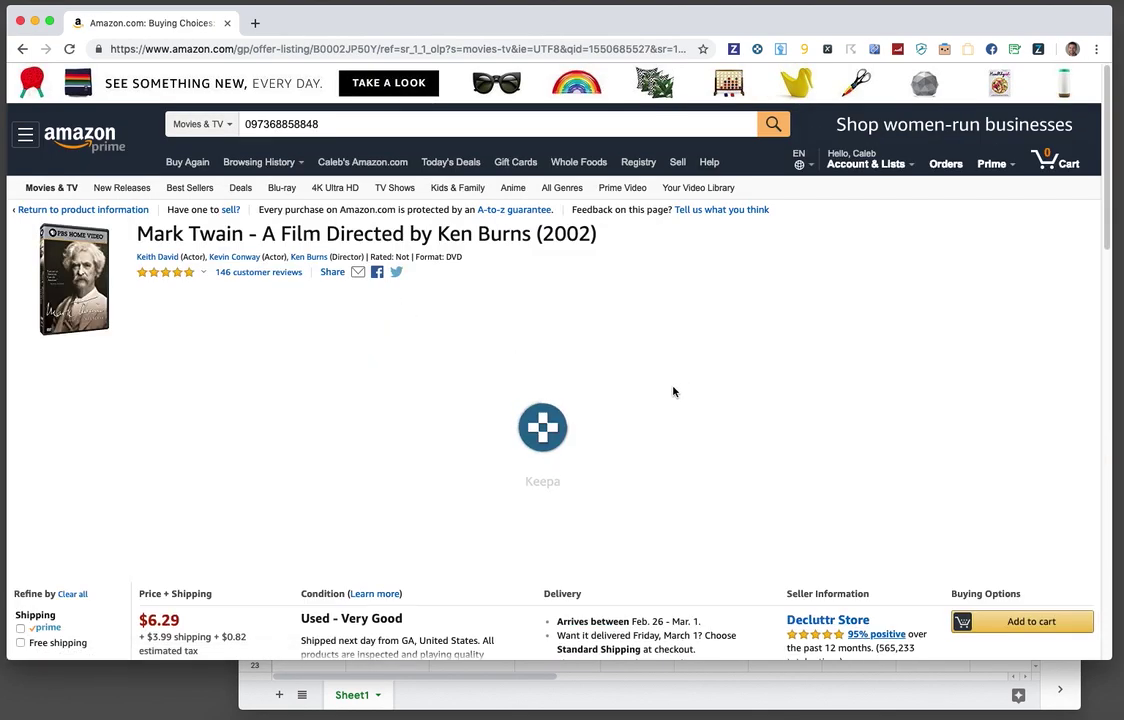
scroll(673, 393, "down", 2)
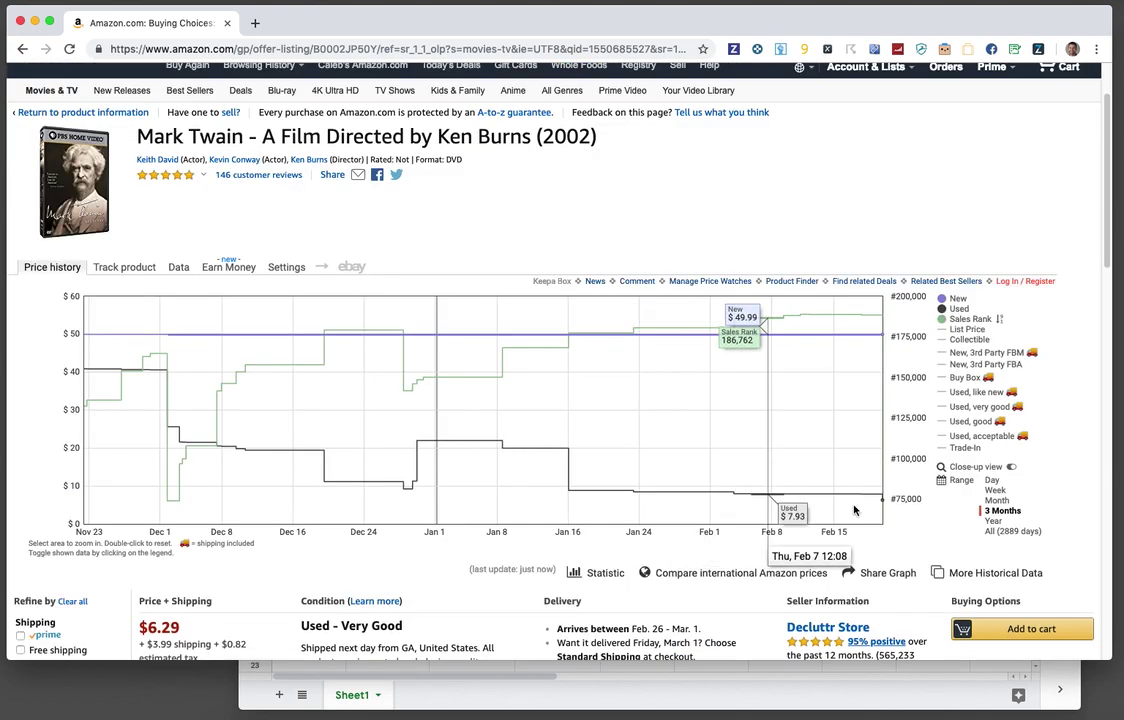
left_click(1016, 520)
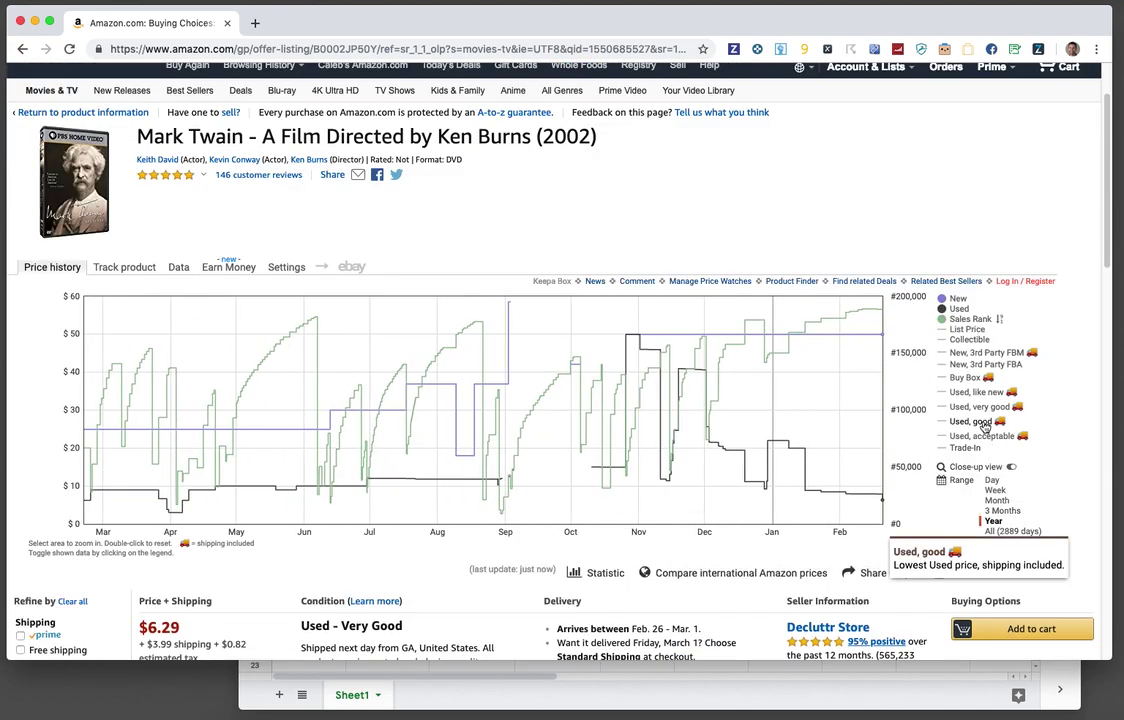
left_click(958, 310)
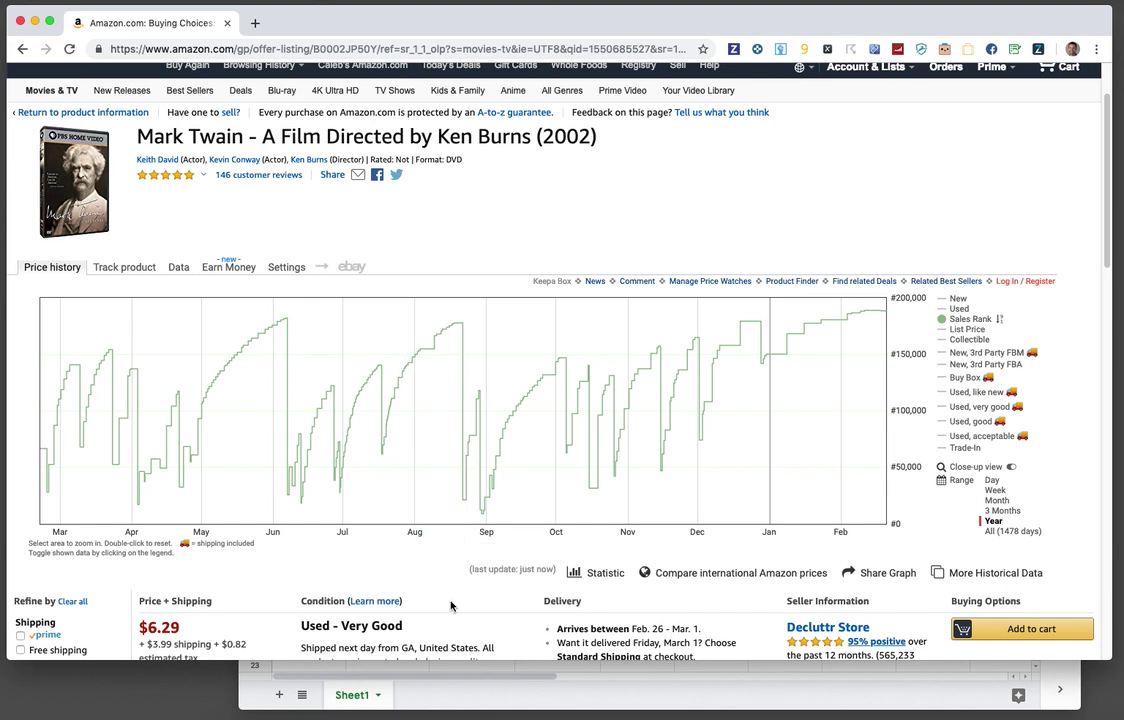
- Switch to the Google Sheets table and change the DVD rank for "sold a month ago" to 150,000
left_click(437, 701)
left_click(536, 388)
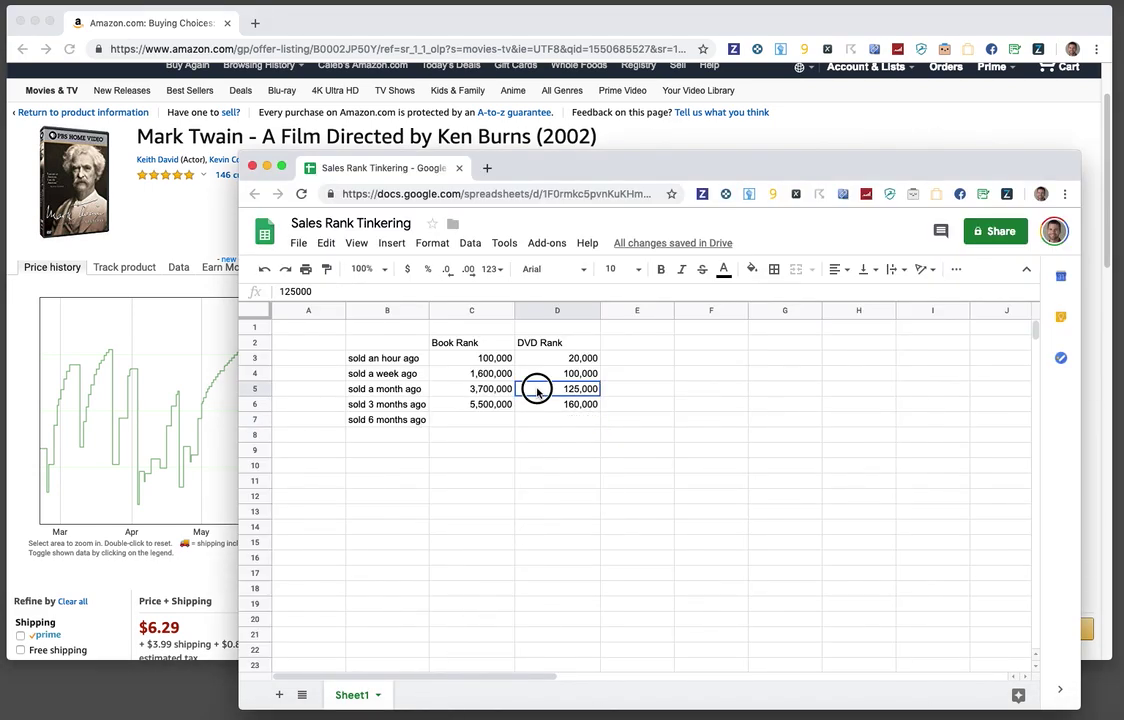
type("150,000")
key("Return")
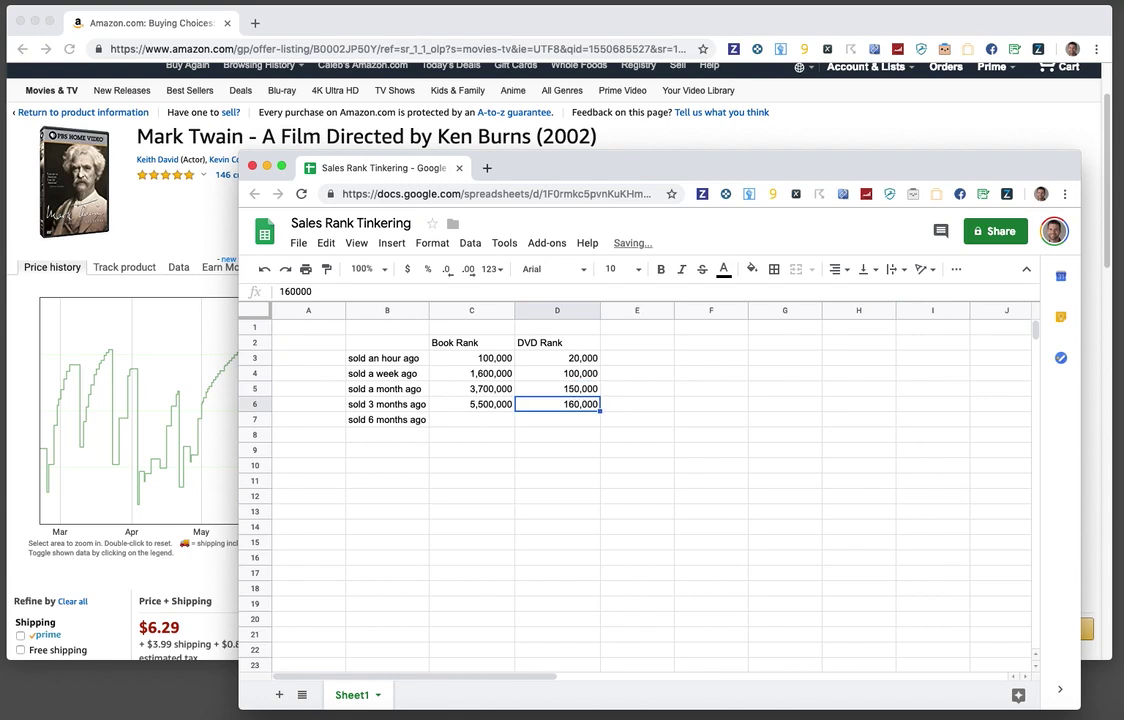
left_click(798, 110)
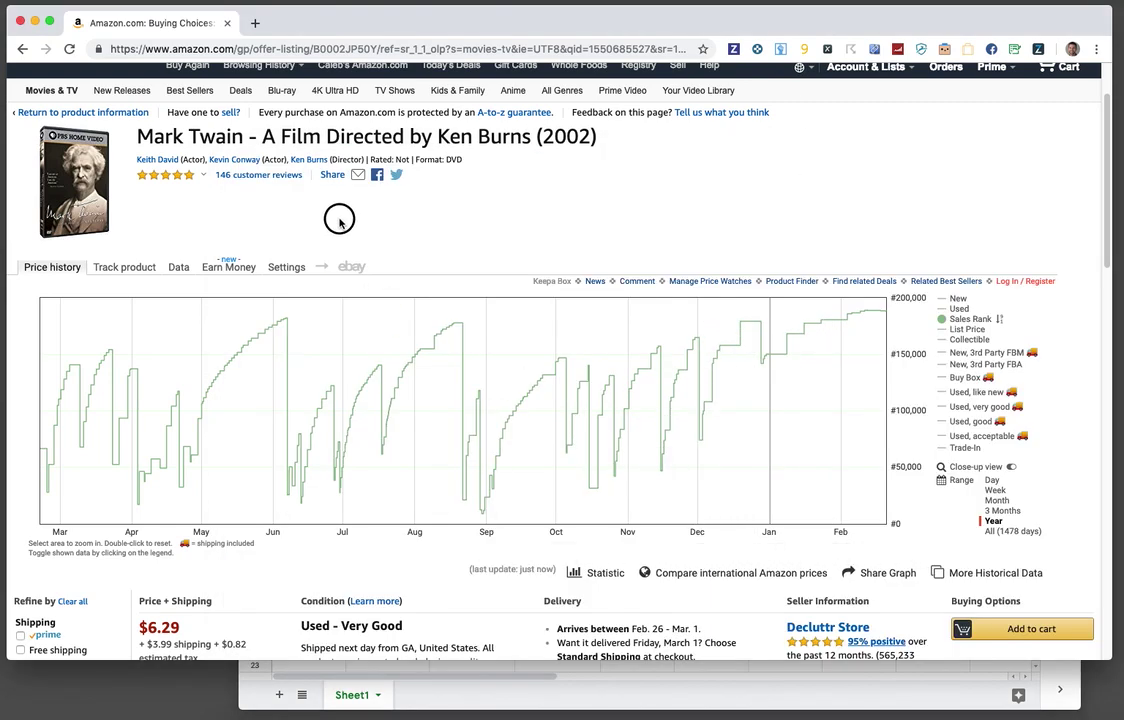
scroll(309, 130, "up", 2)
double_click(309, 122)
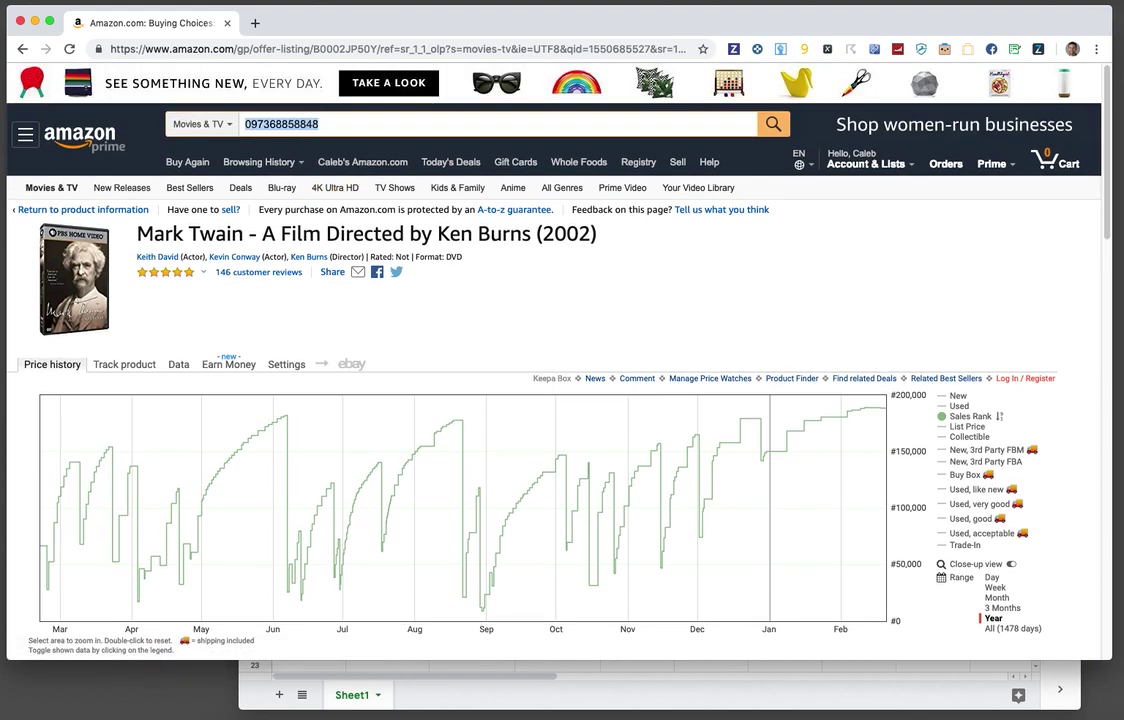
key("super+v")
key("Return")
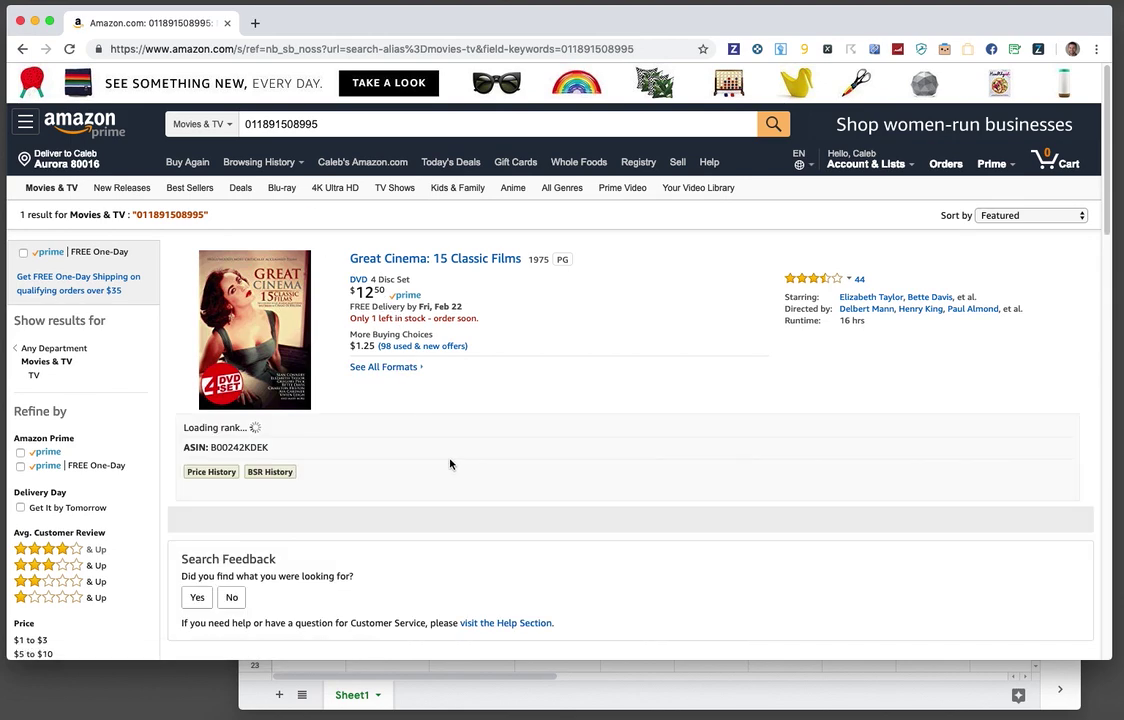
left_click(358, 132)
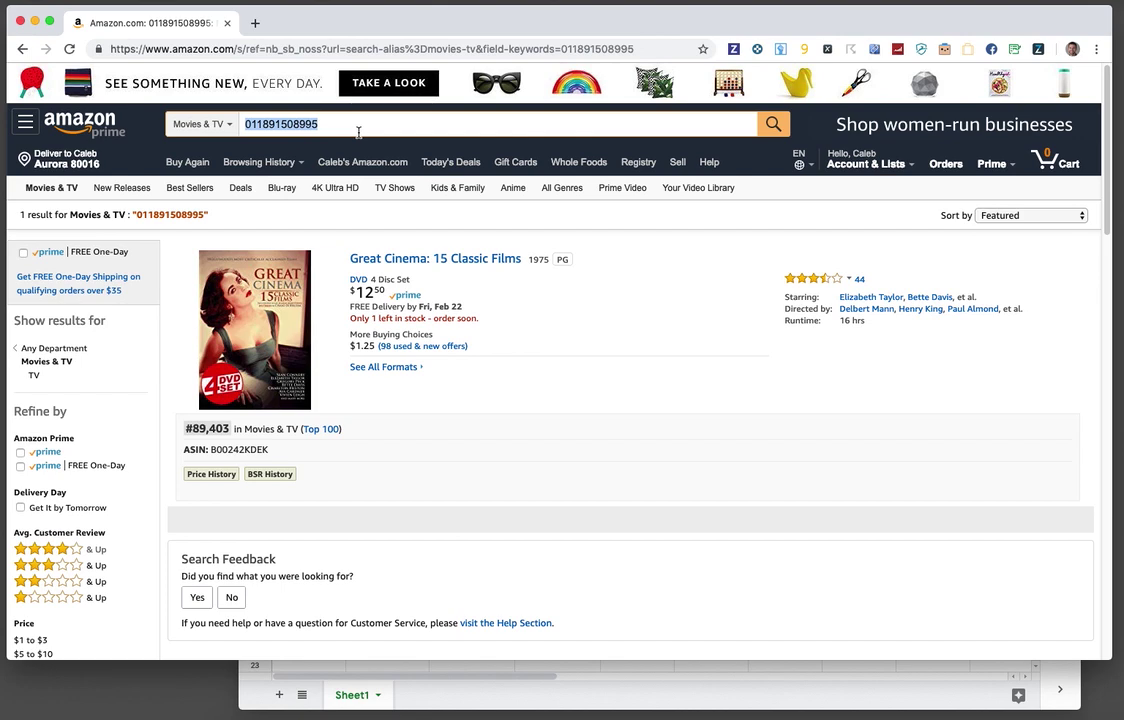
type("026359197024")
key("Return")
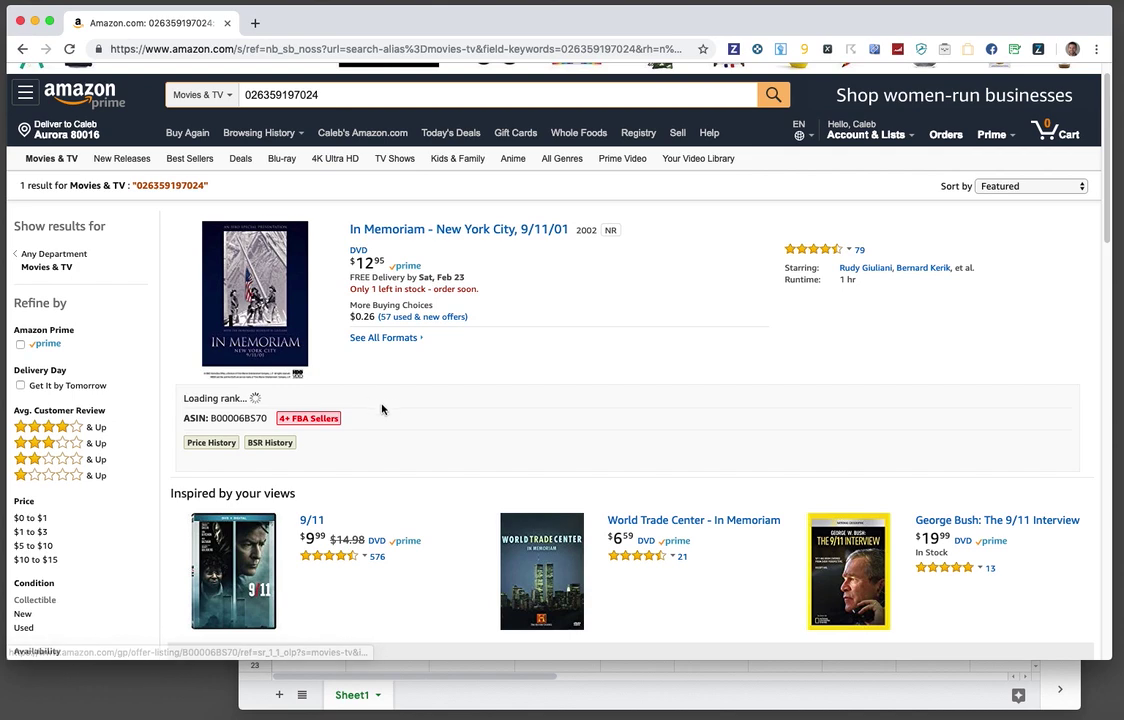
- Open the In Memoriam DVD's used and new offers and compare its three-month Keepa sales rank curve with the DVD ranks in the sheet
left_click(415, 317)
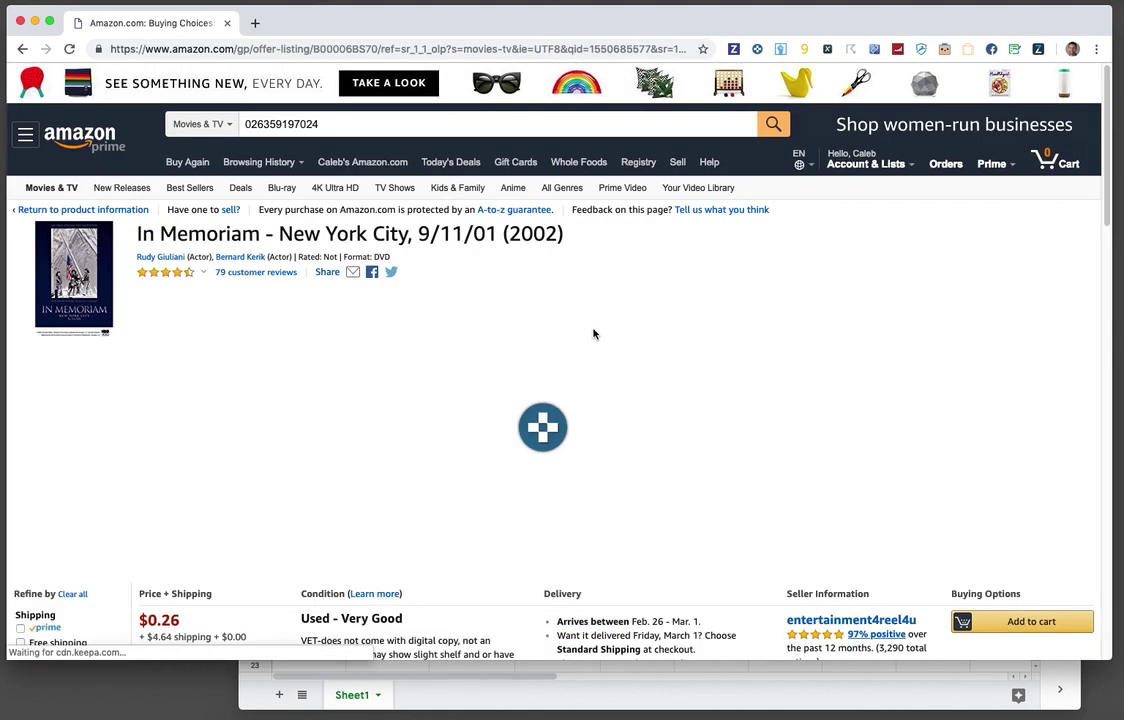
left_click(621, 683)
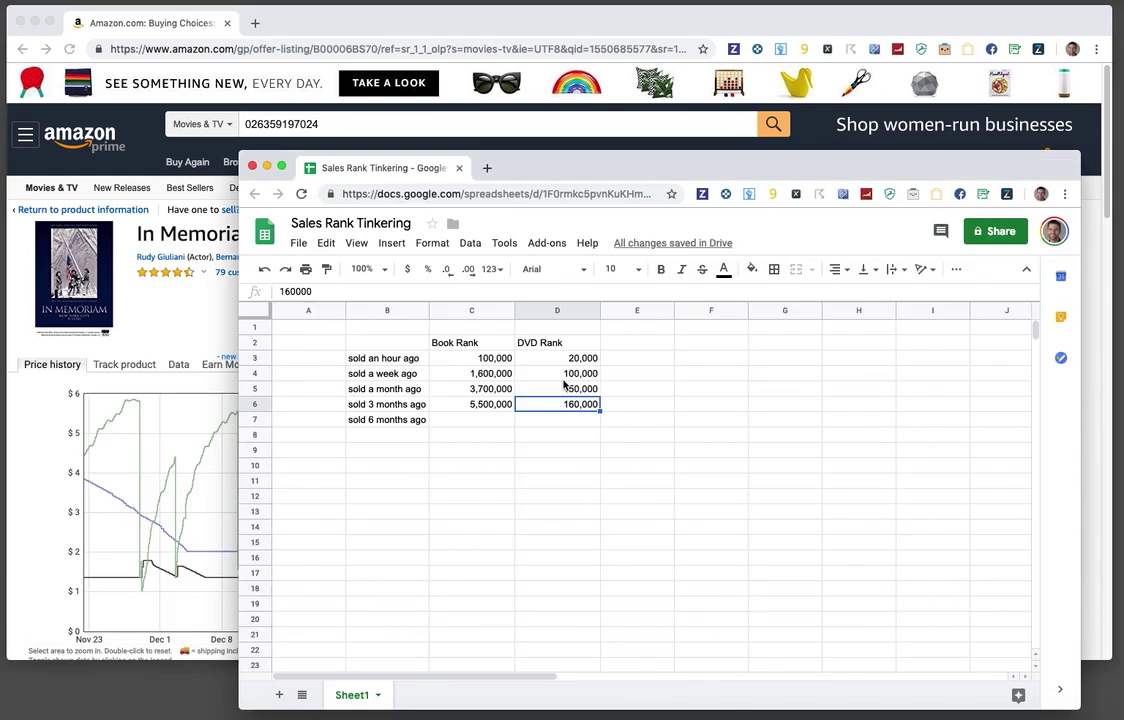
left_click(192, 297)
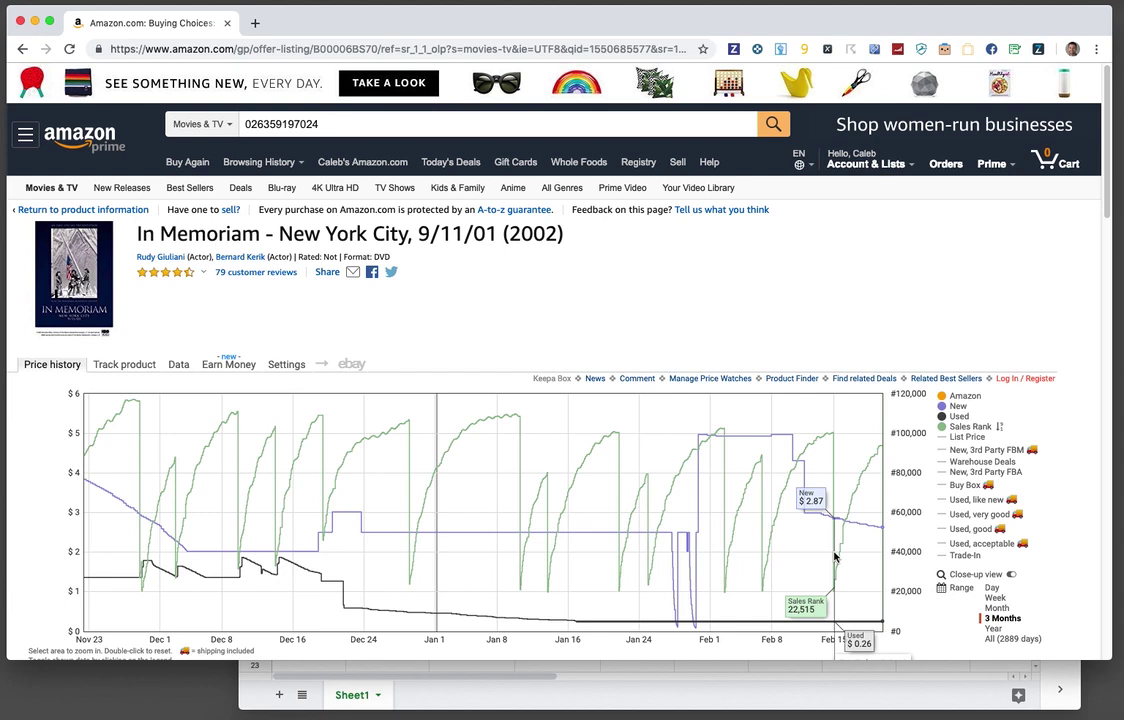
scroll(835, 557, "down", 1)
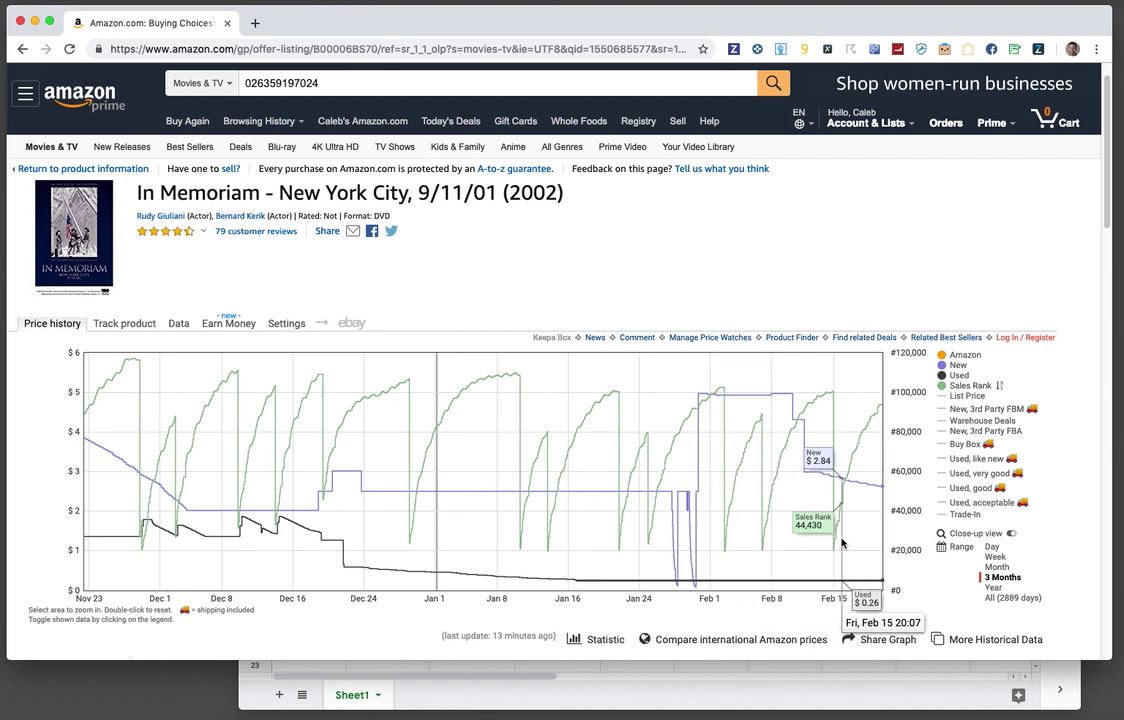
- In the Google Sheets table, add the column headings "CD Rank", "Video Games" and "Toys" in E2 to G2 after DVD Rank
left_click(766, 700)
left_click(722, 437)
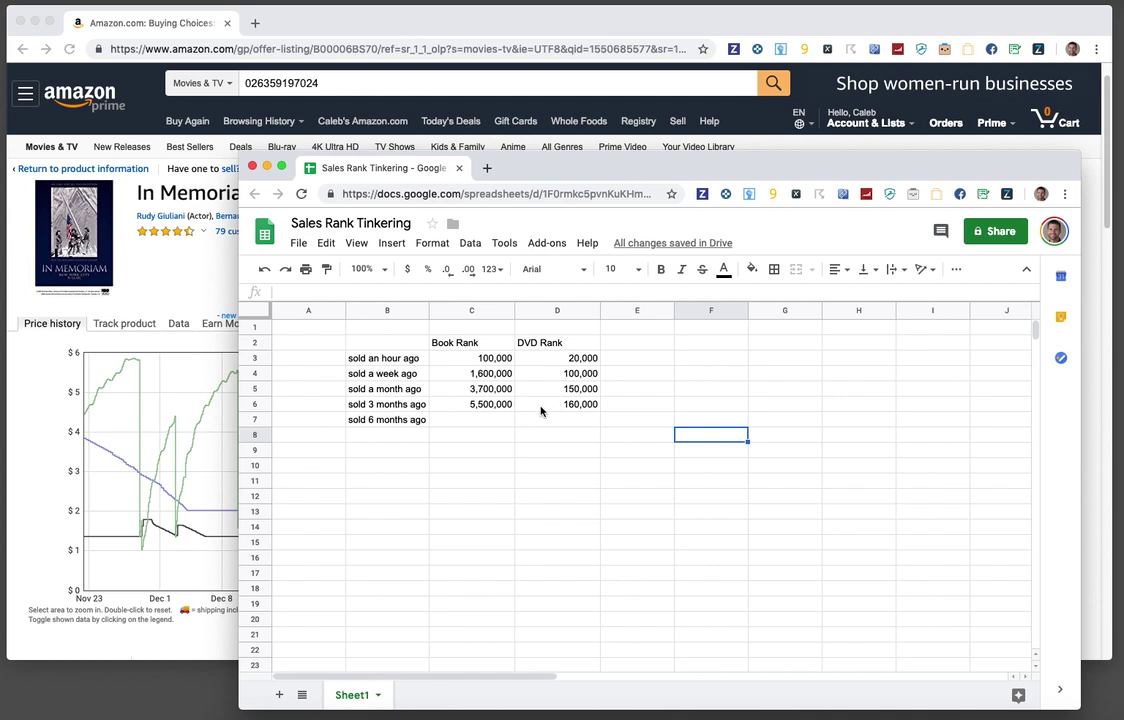
left_click(635, 347)
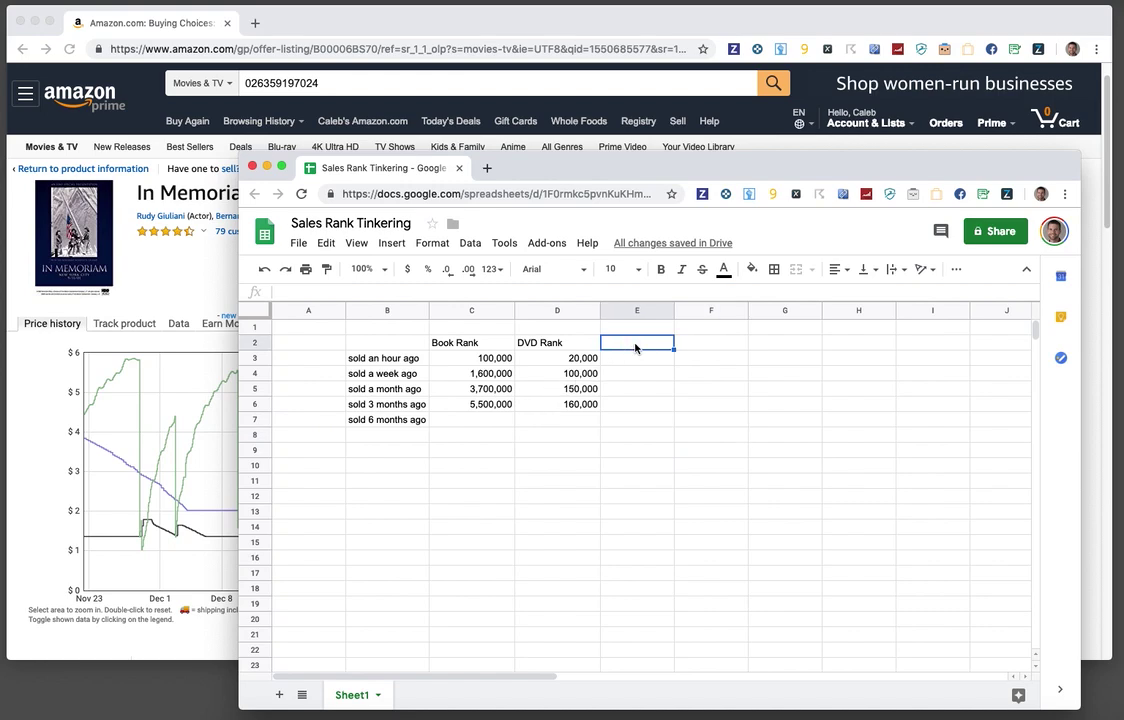
type("CD Rank")
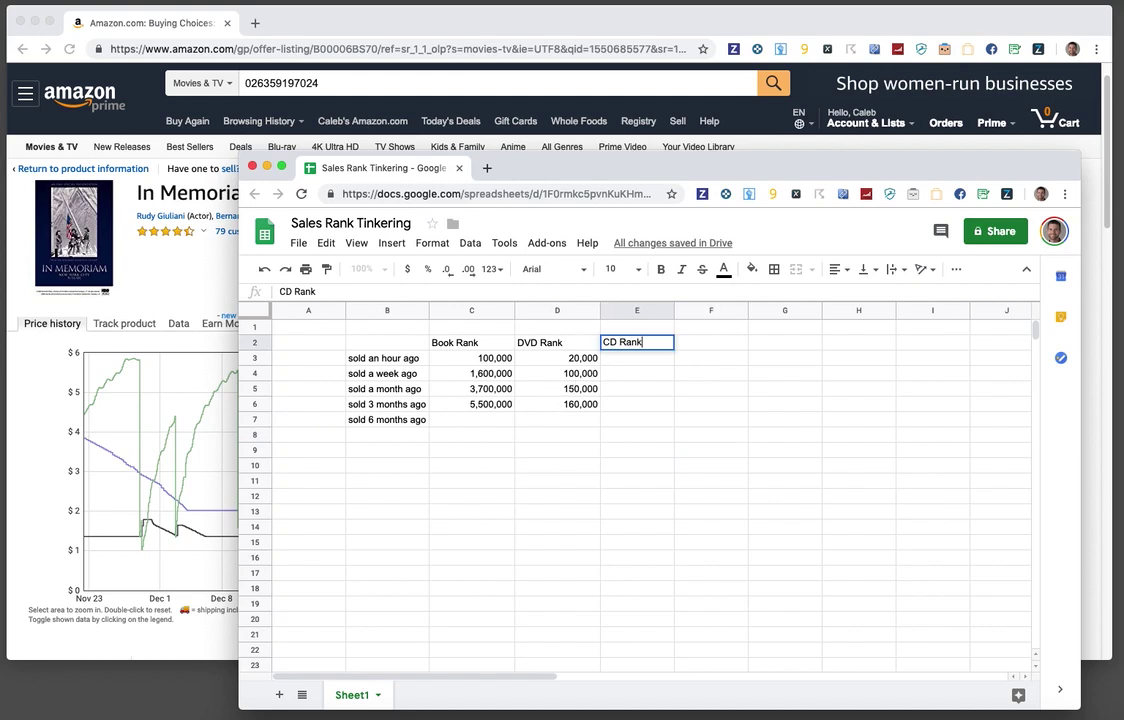
key("Tab")
type("Video Games")
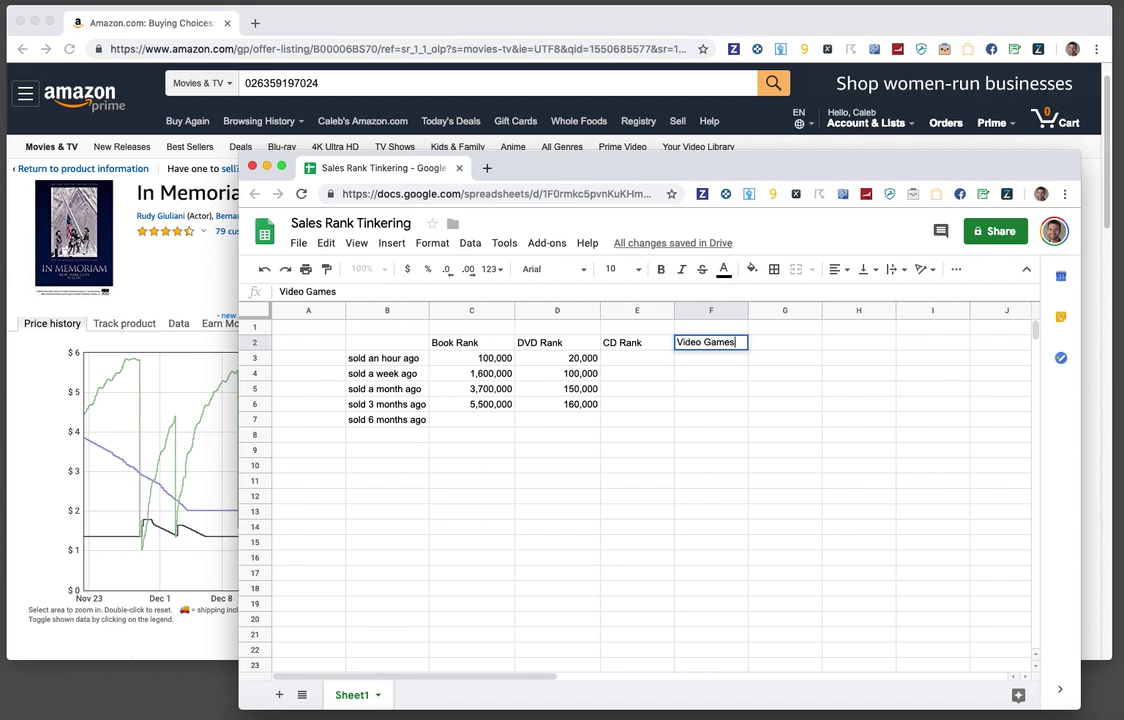
key("Tab")
type("Toys")
key("Return")
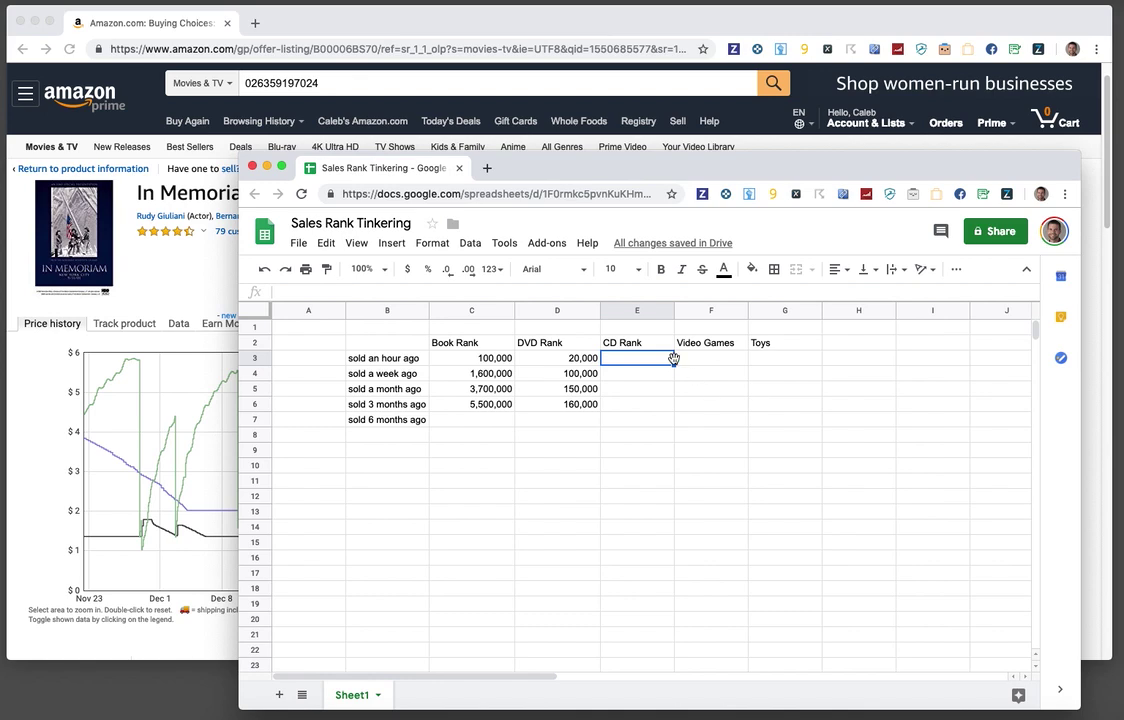
left_click(484, 366)
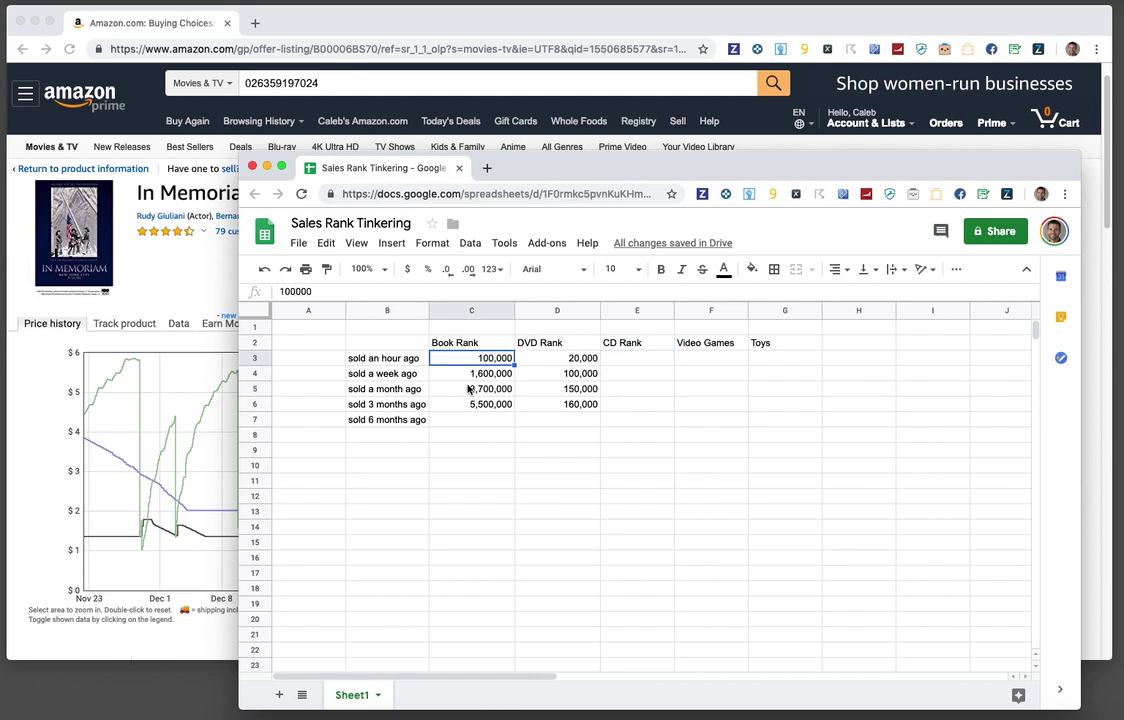